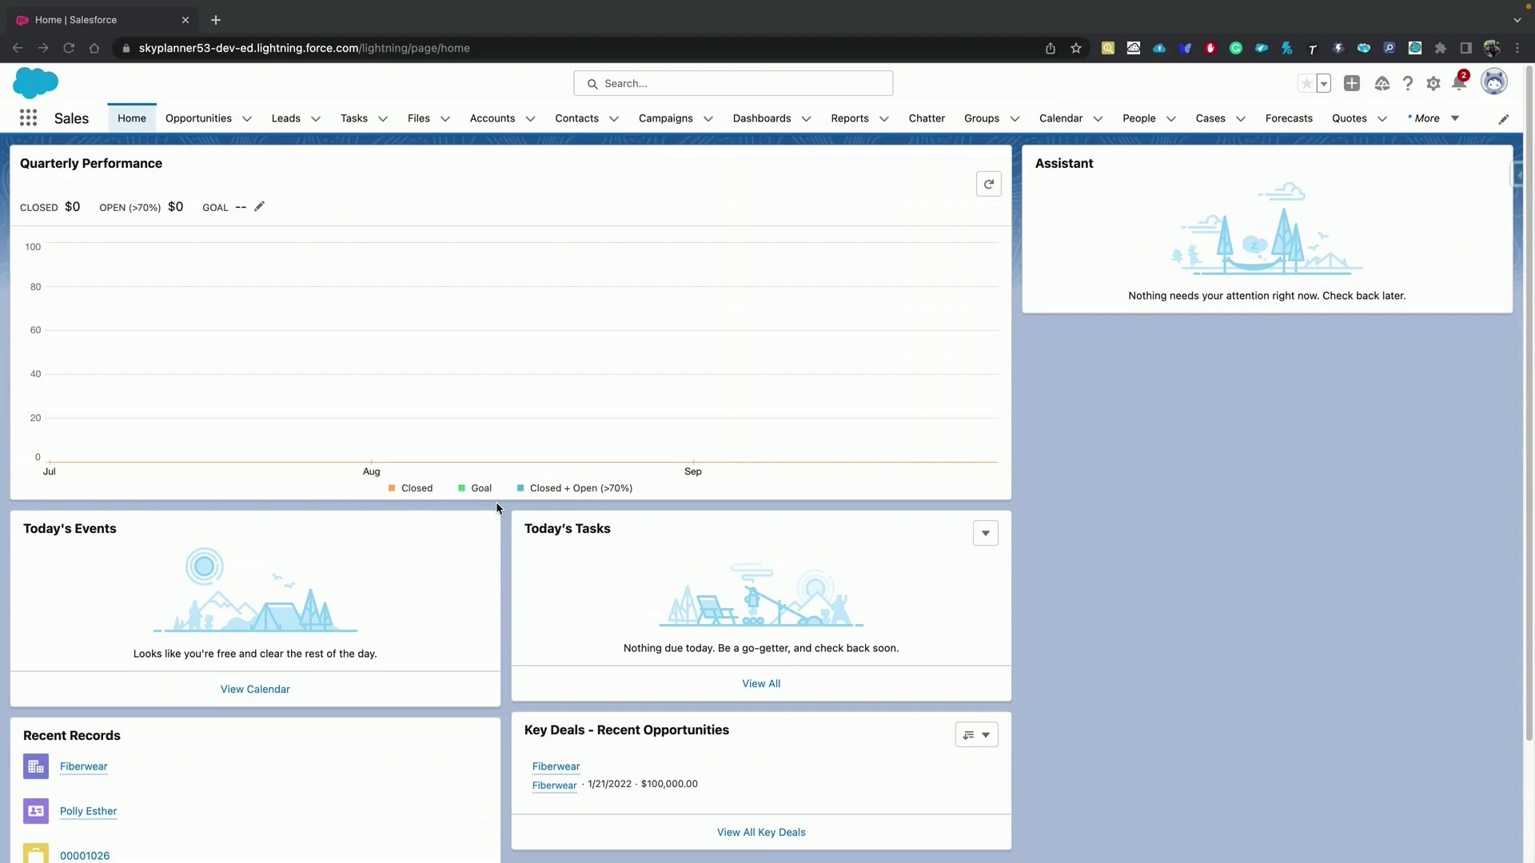
Step: Open the Fiberwear account and start a new email draft from its Activity section
click(491, 122)
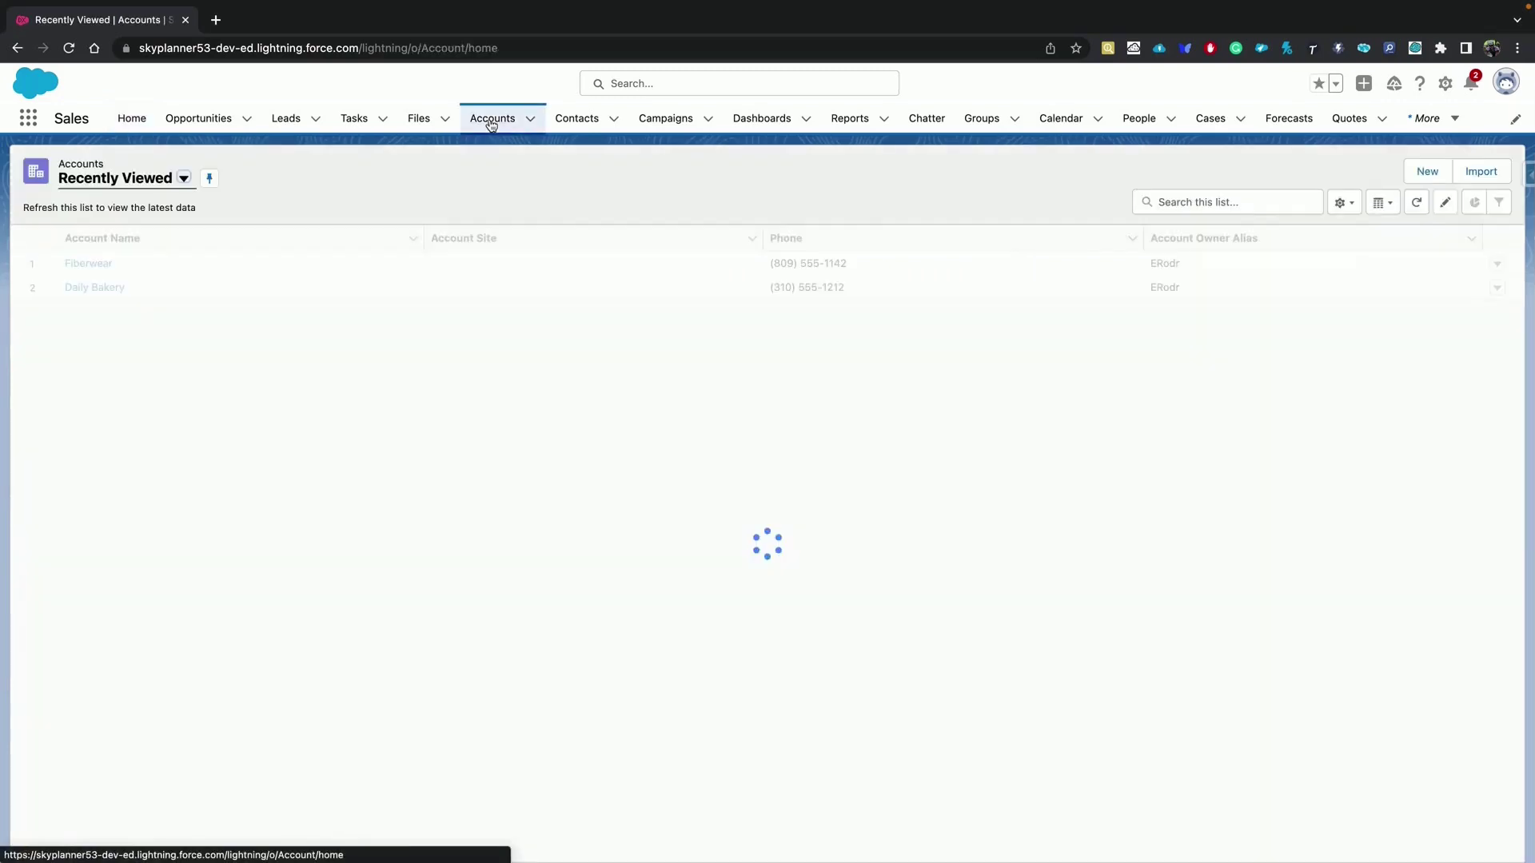
click(90, 267)
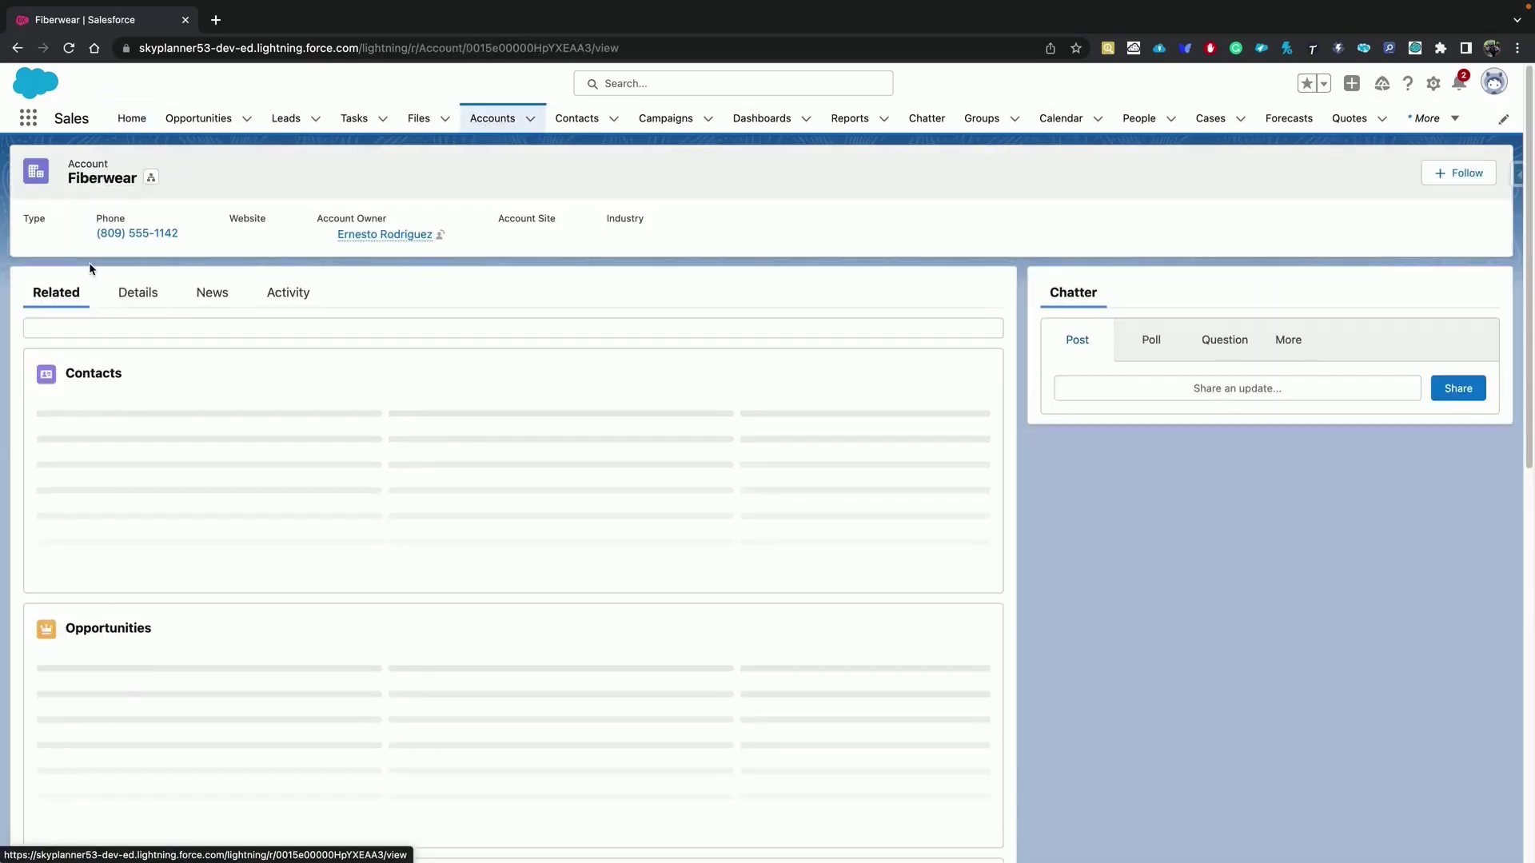
click(295, 298)
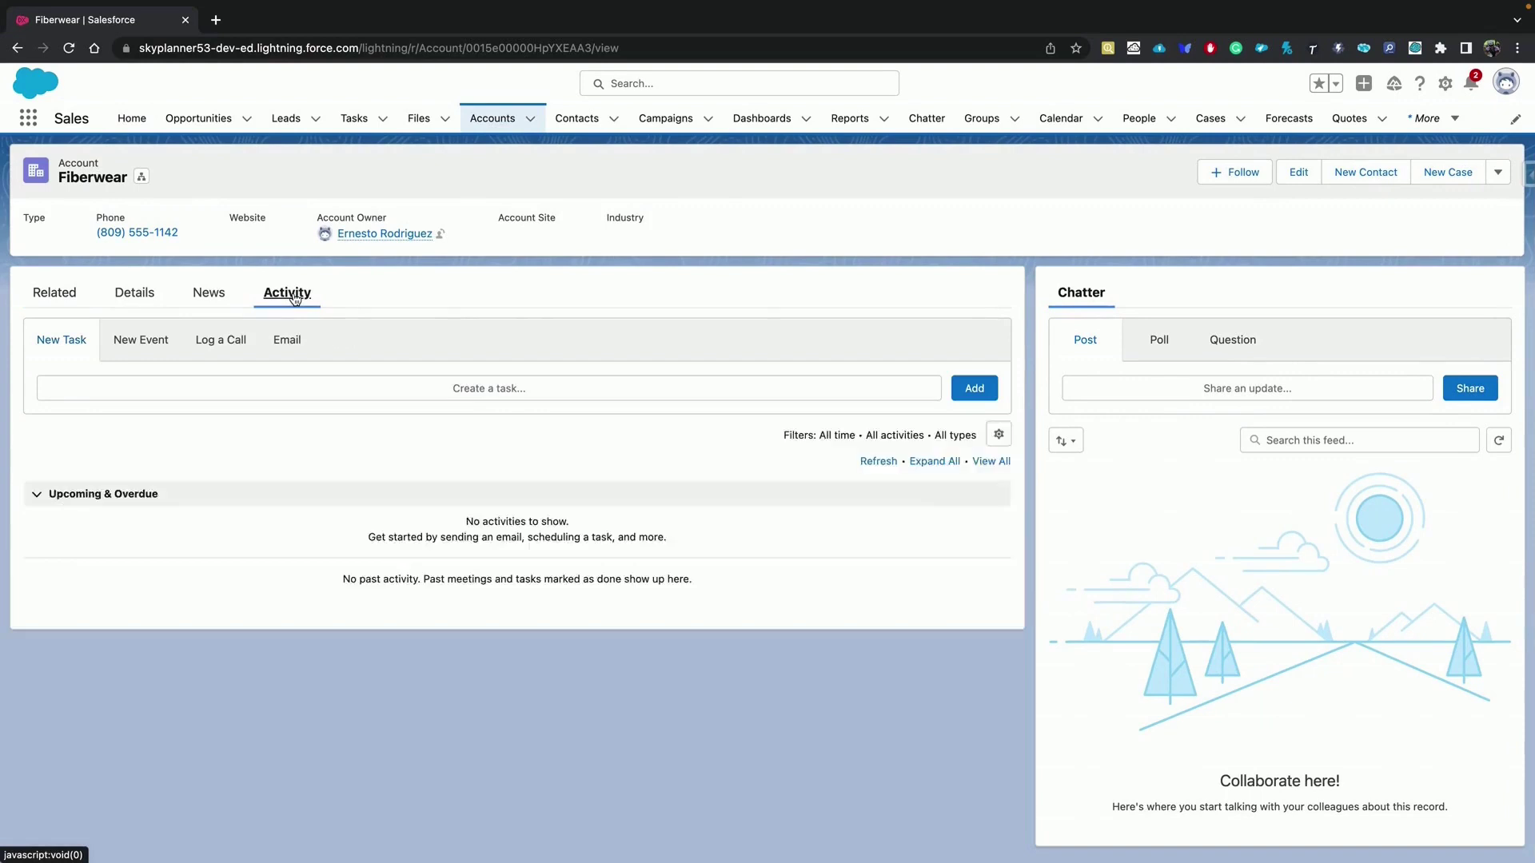
click(287, 348)
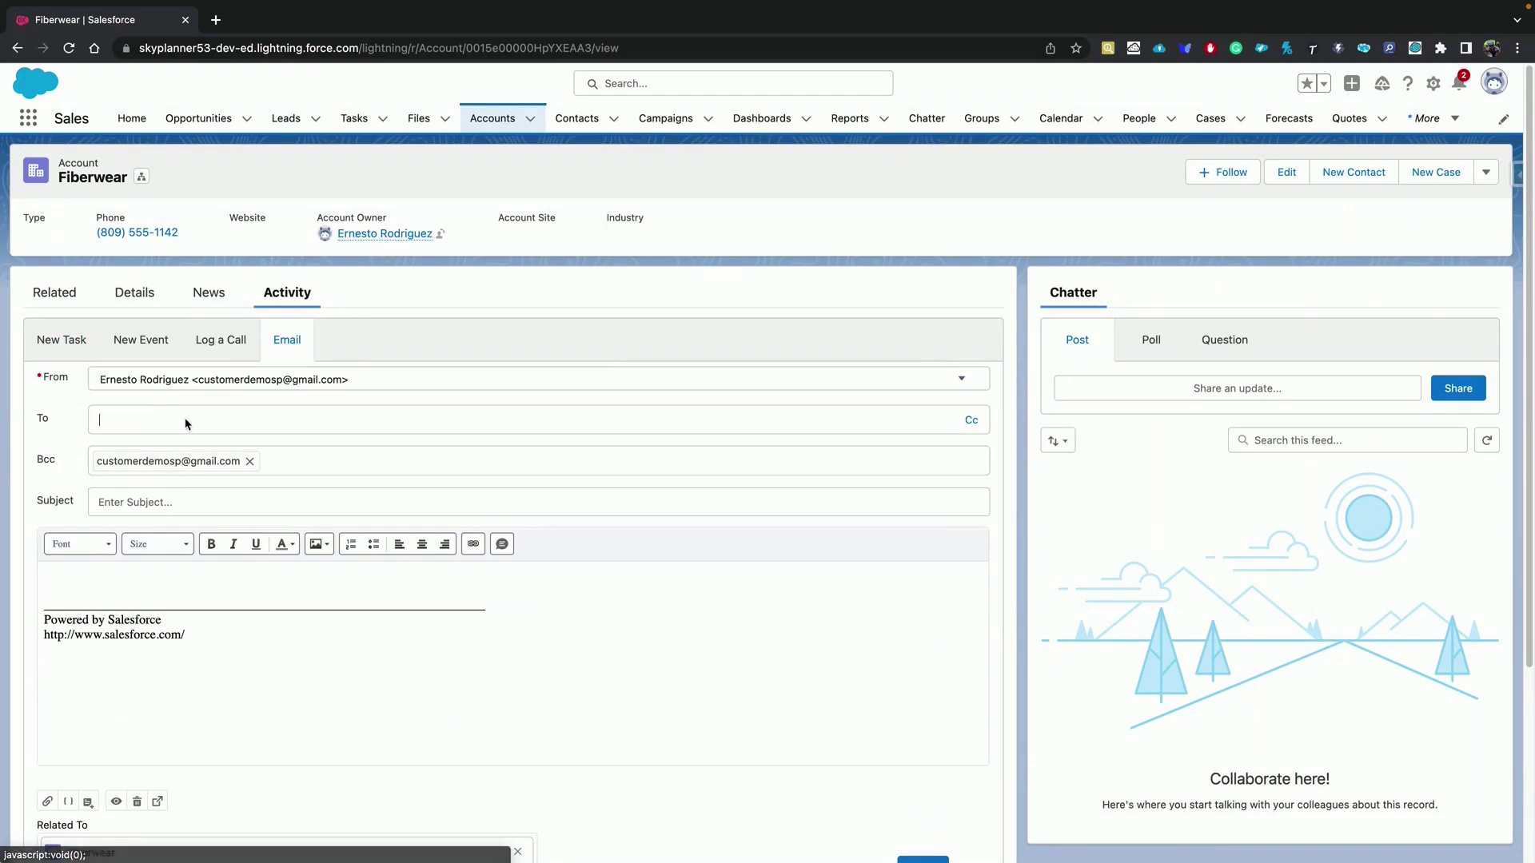
click(57, 293)
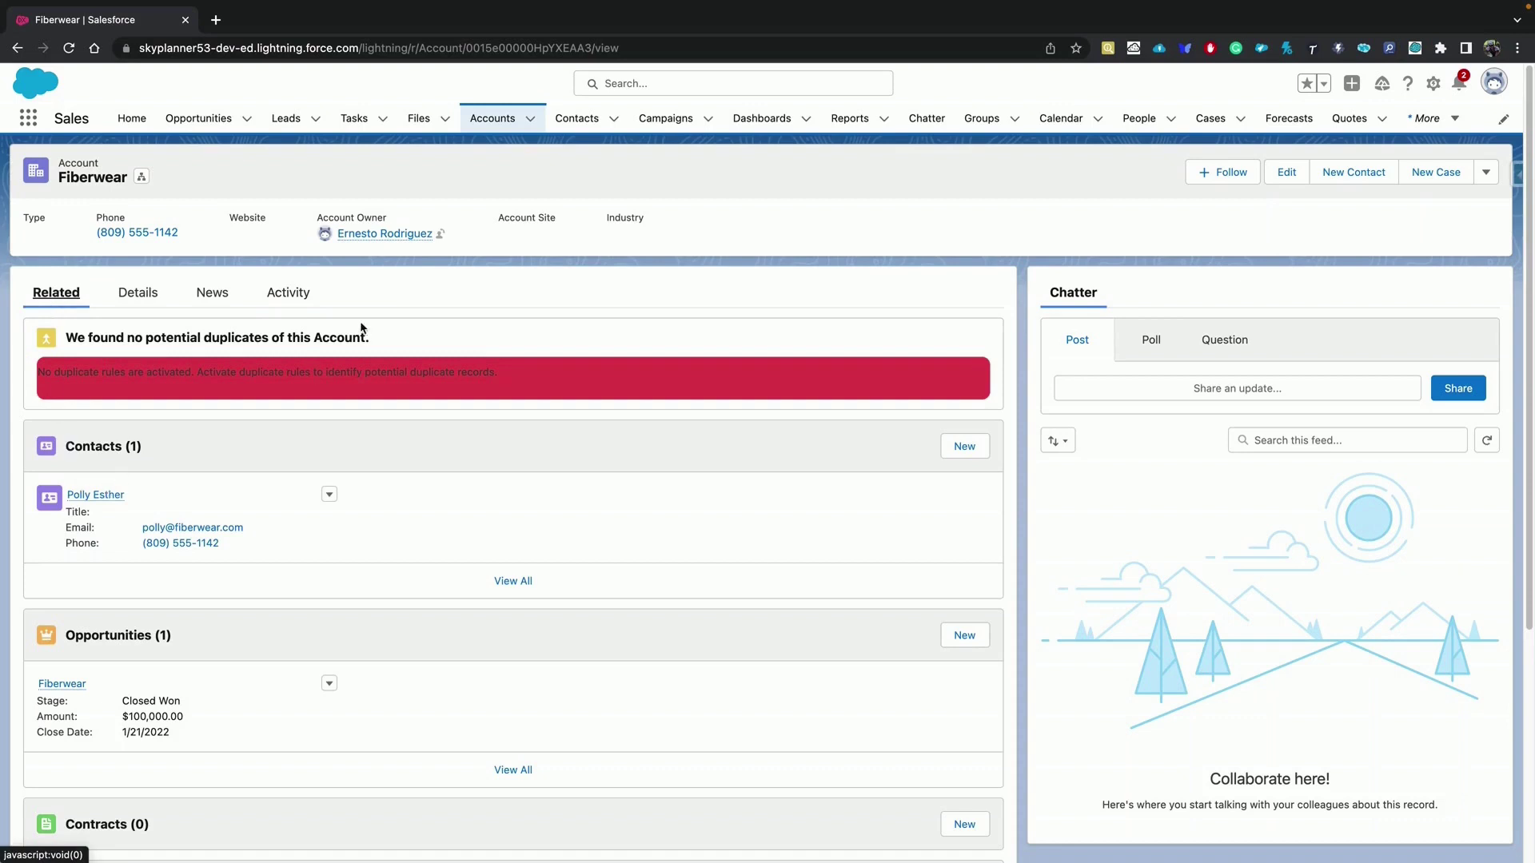
click(299, 300)
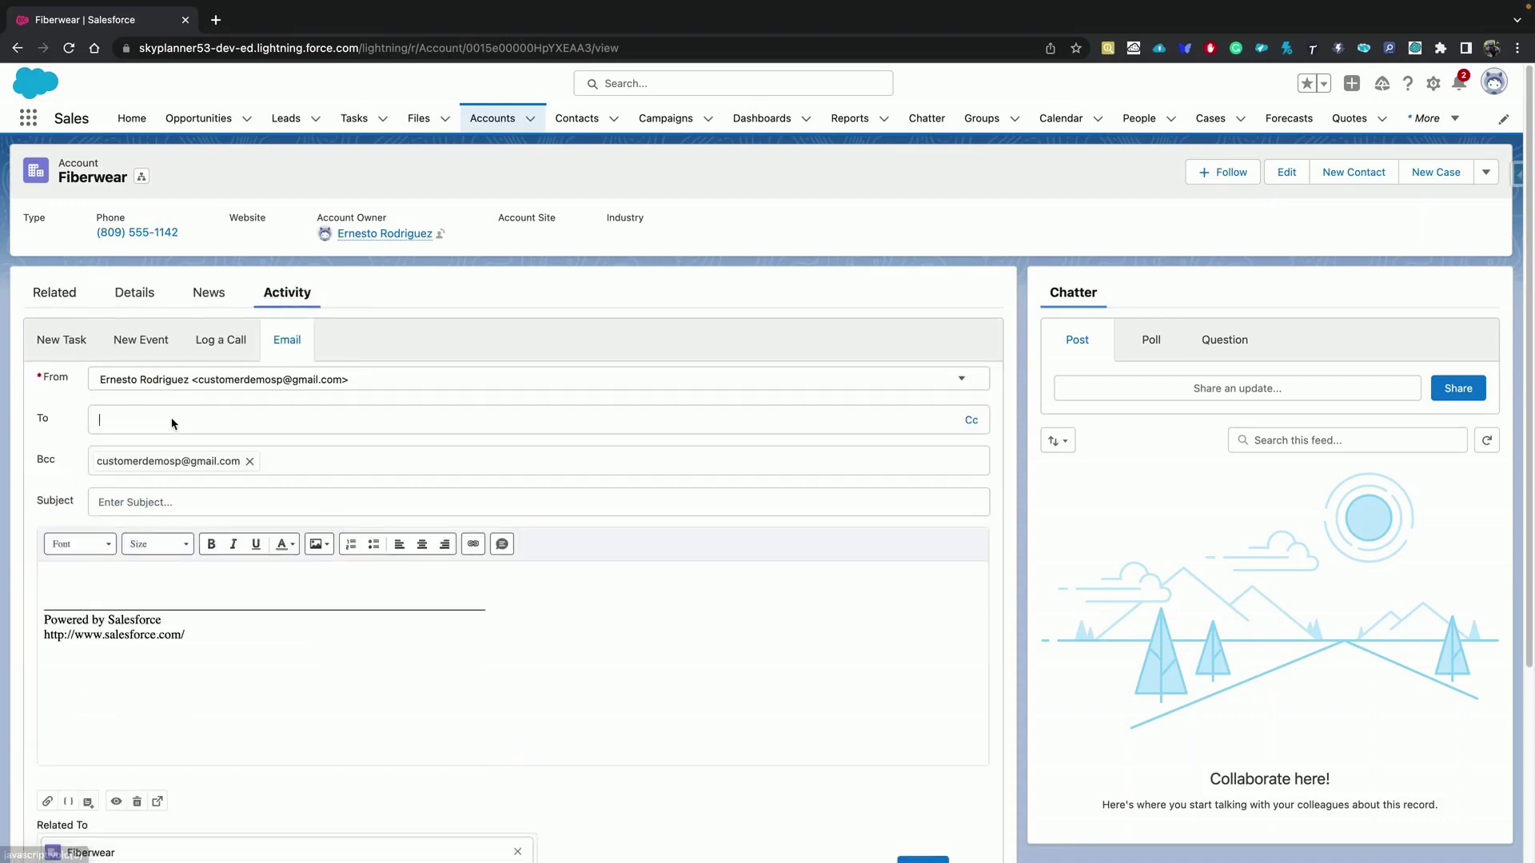
Step: Address the draft to the Fiberwear contact and give it the subject 'Point of Contact'
click(172, 424)
text(pl)
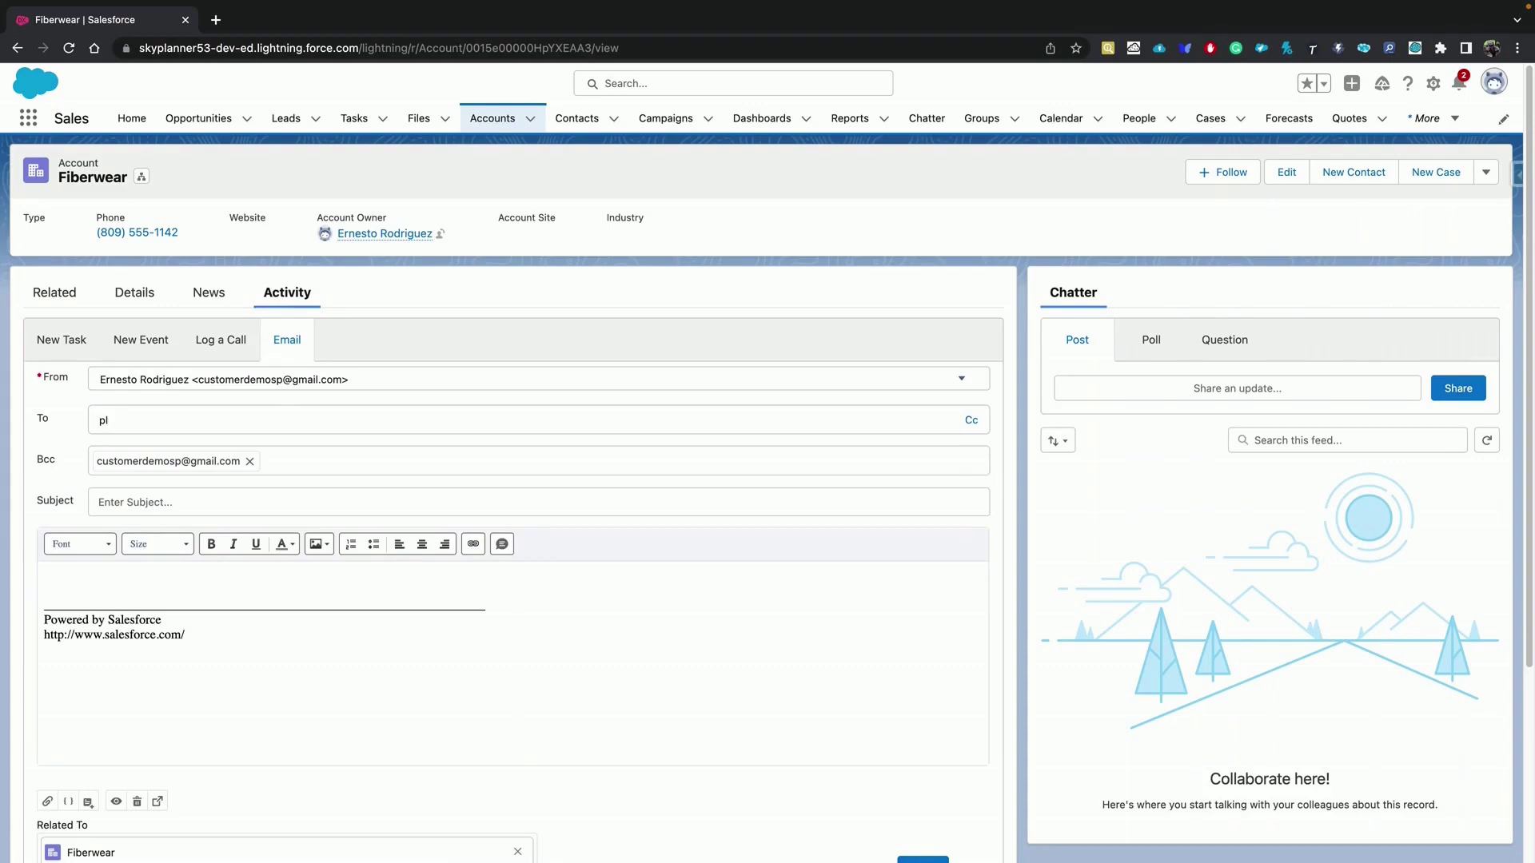
text(lyoll)
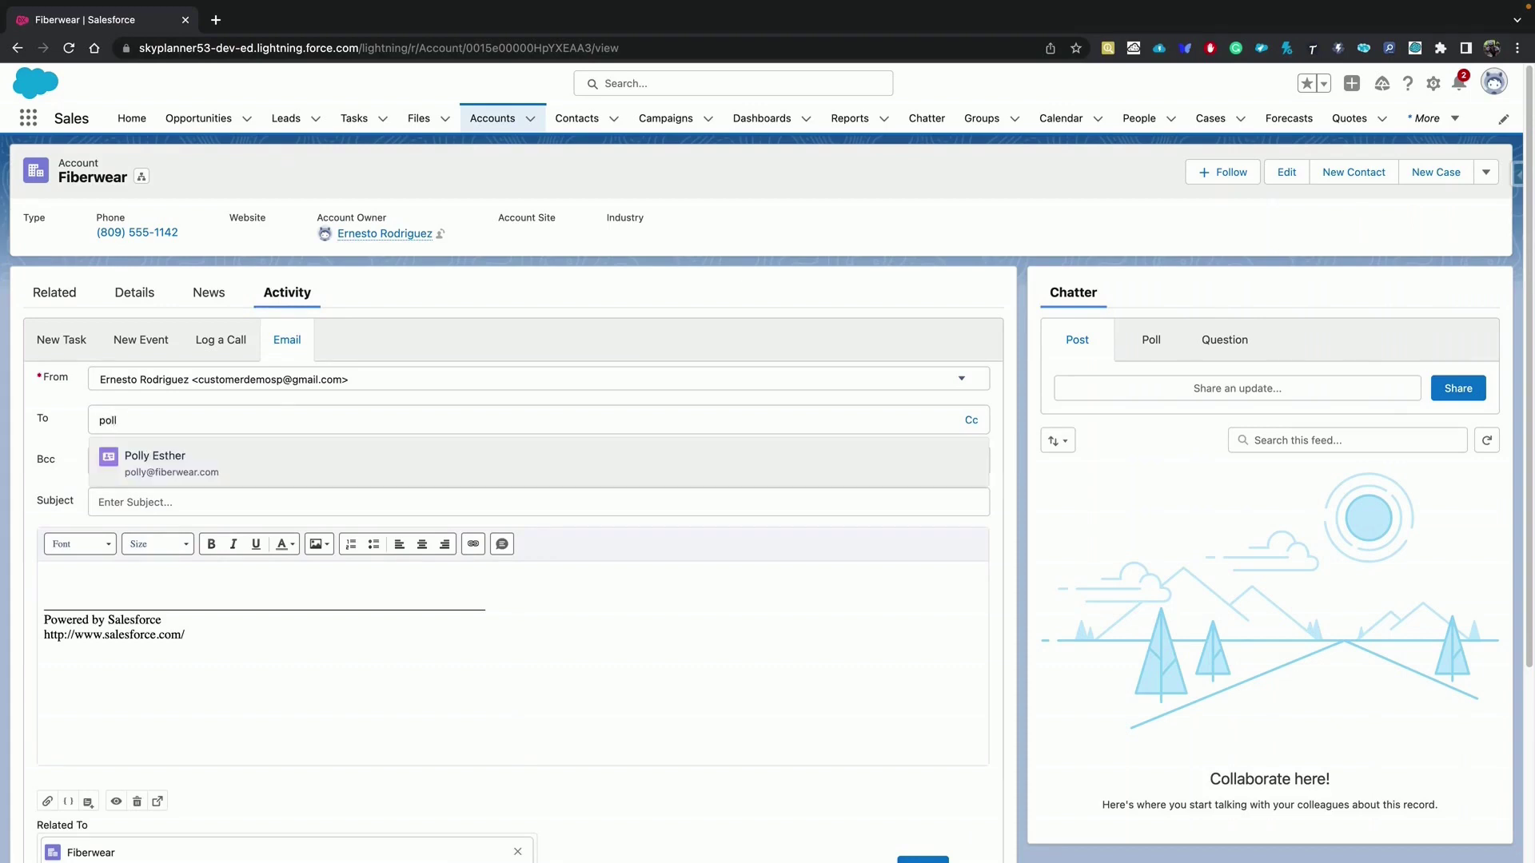
click(191, 456)
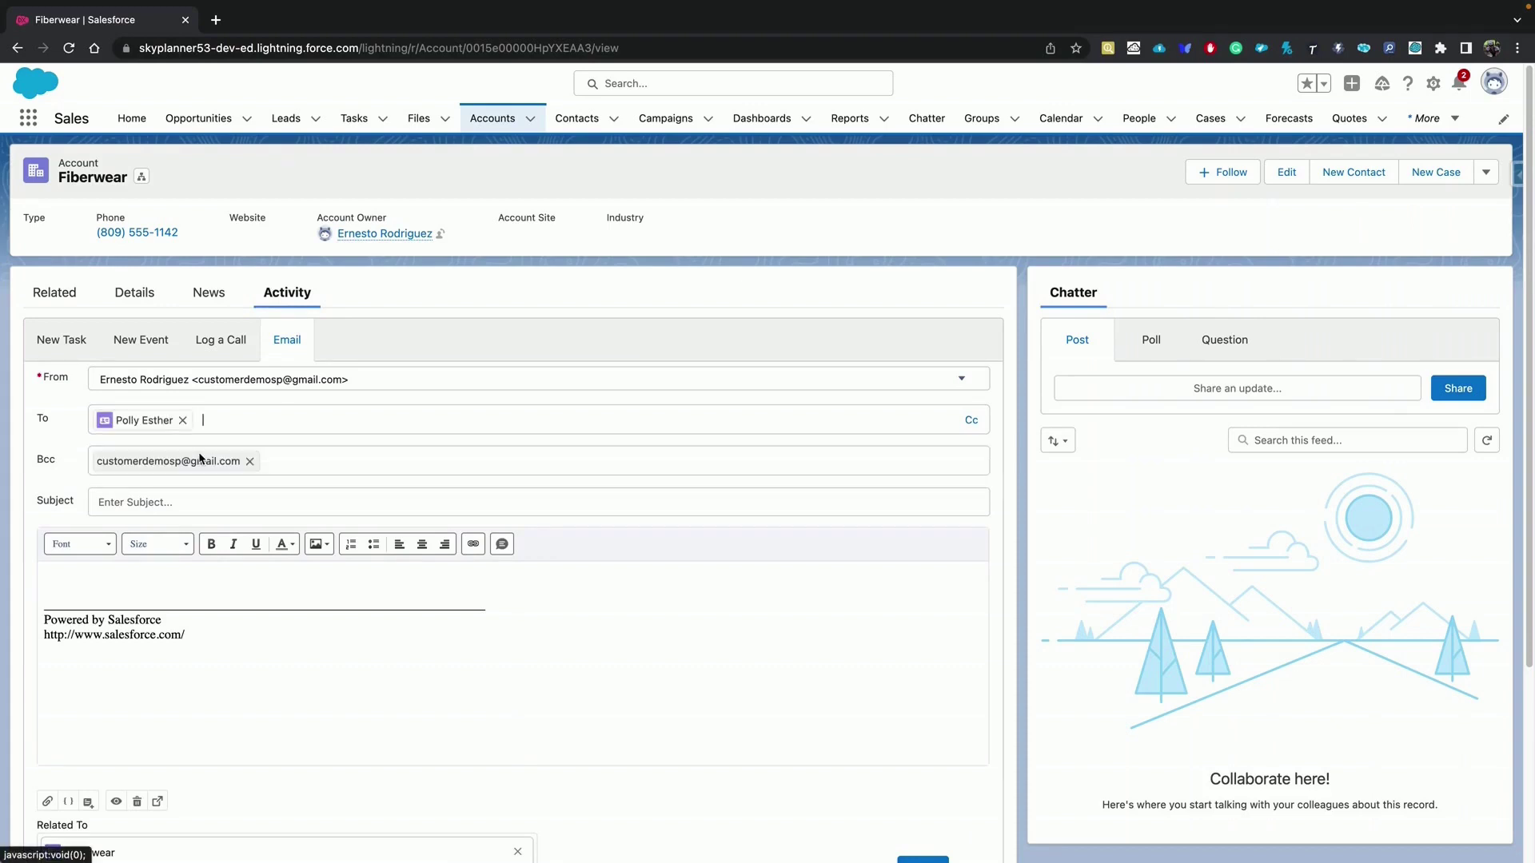
click(186, 501)
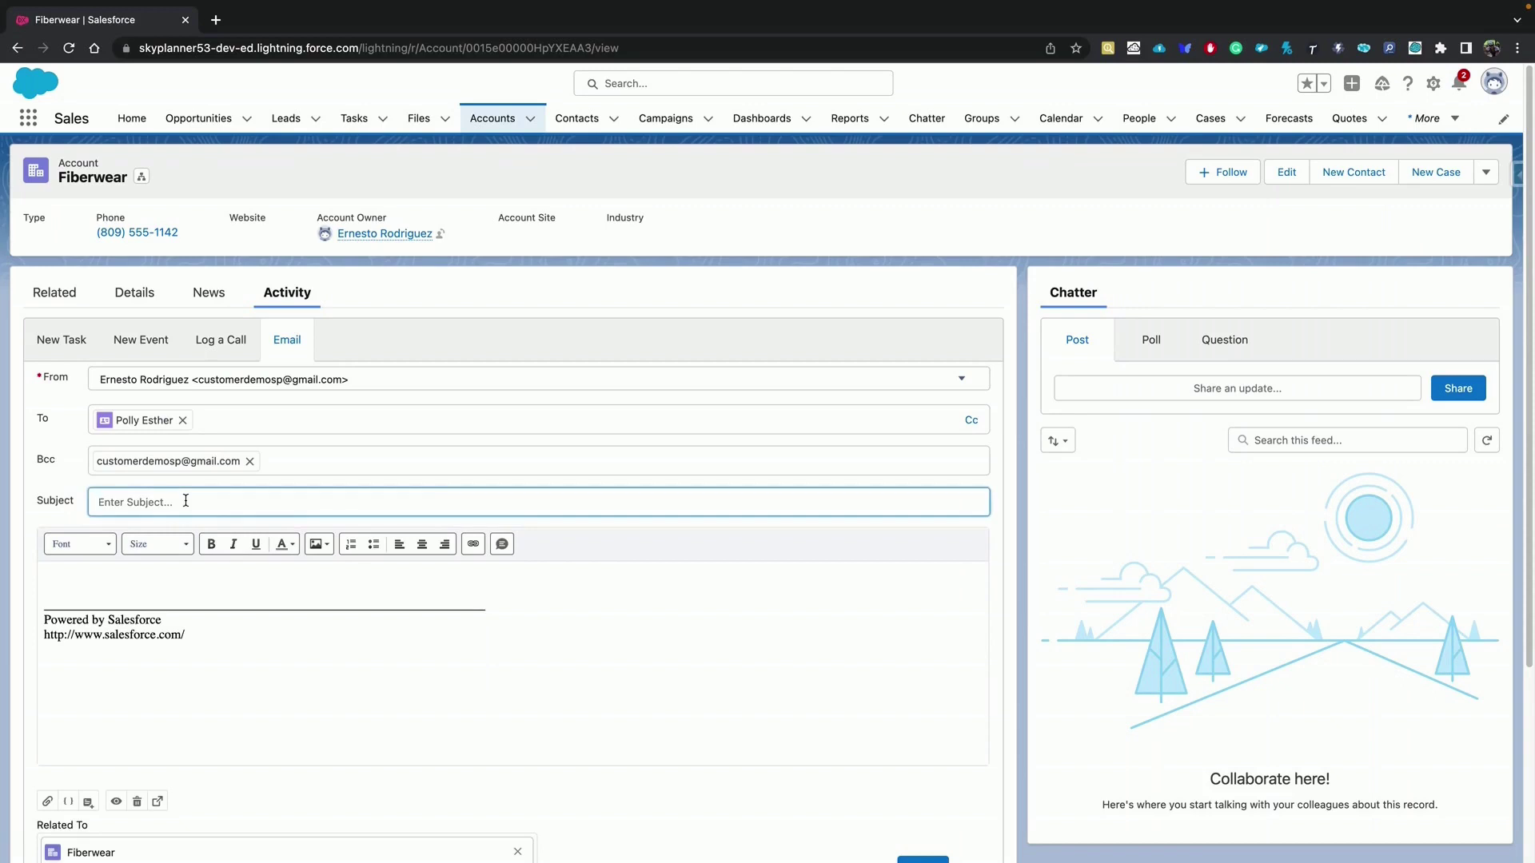
text(Point of Contact)
Step: Insert the Account Name merge field into the email body
click(71, 803)
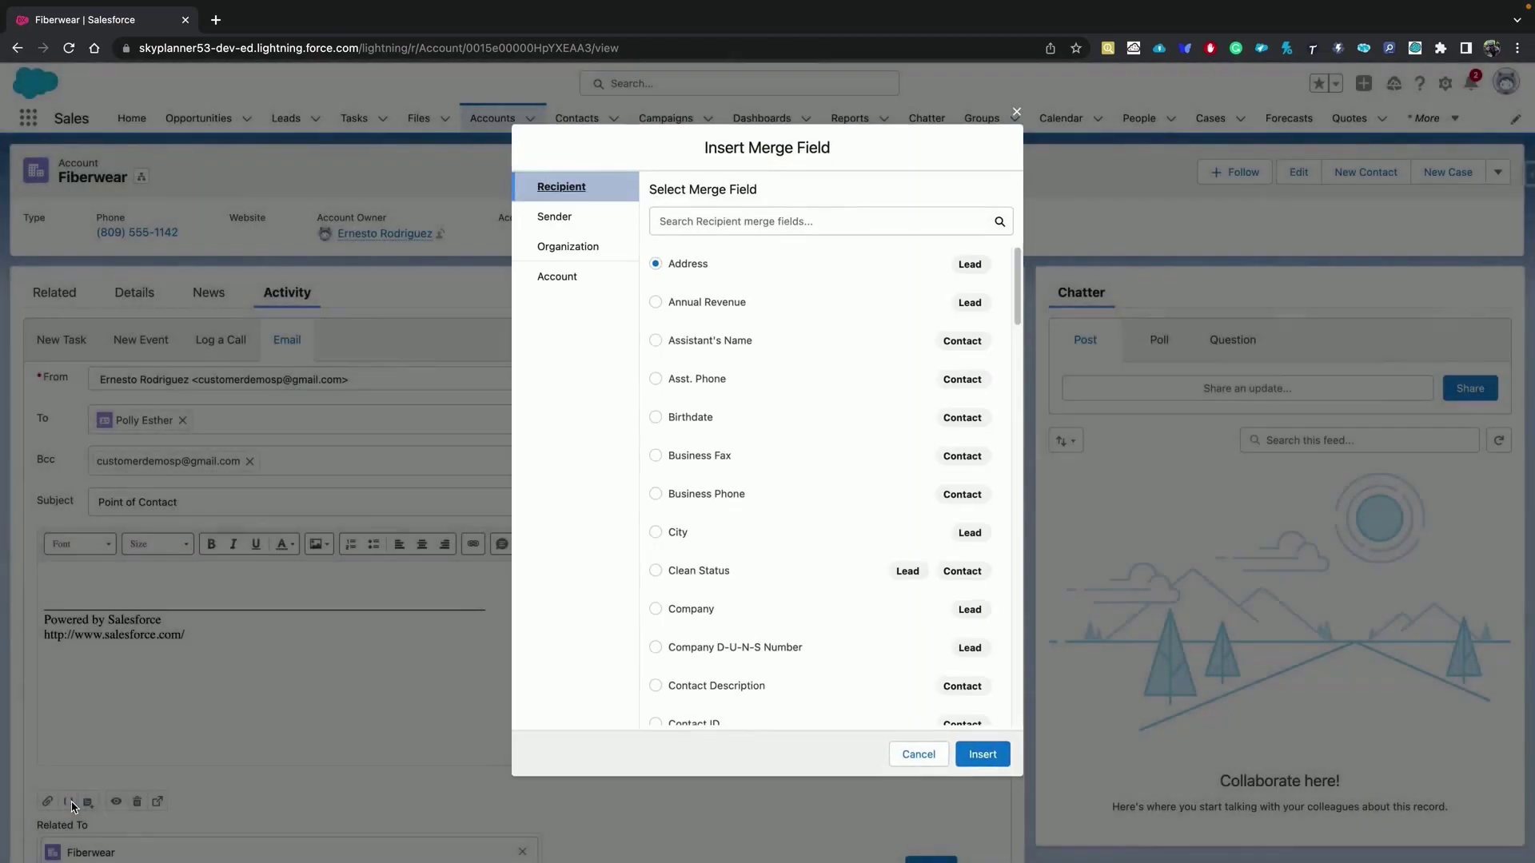
click(572, 276)
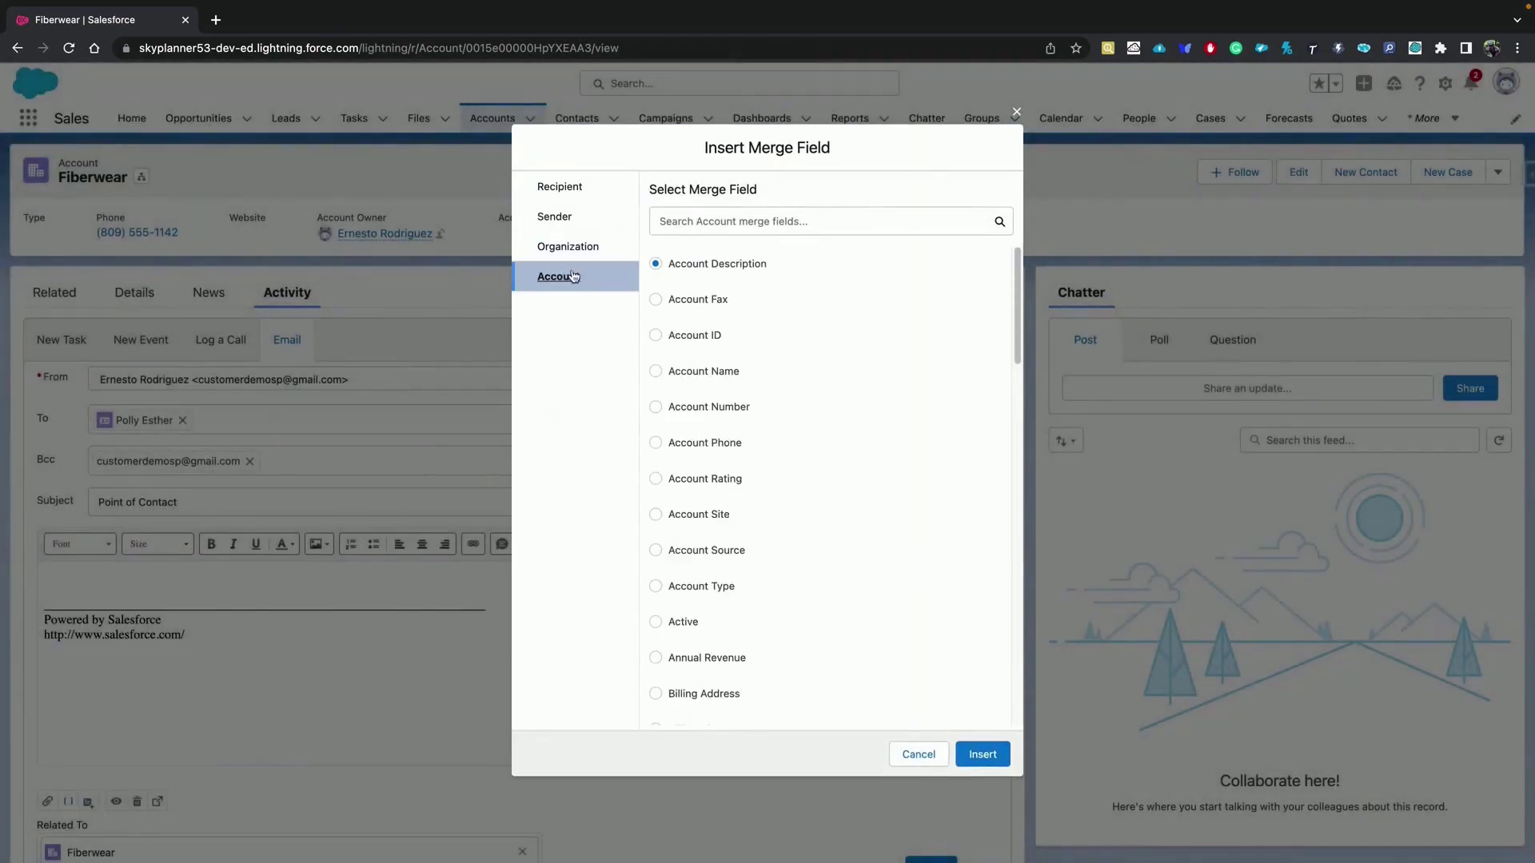
click(707, 218)
text(name)
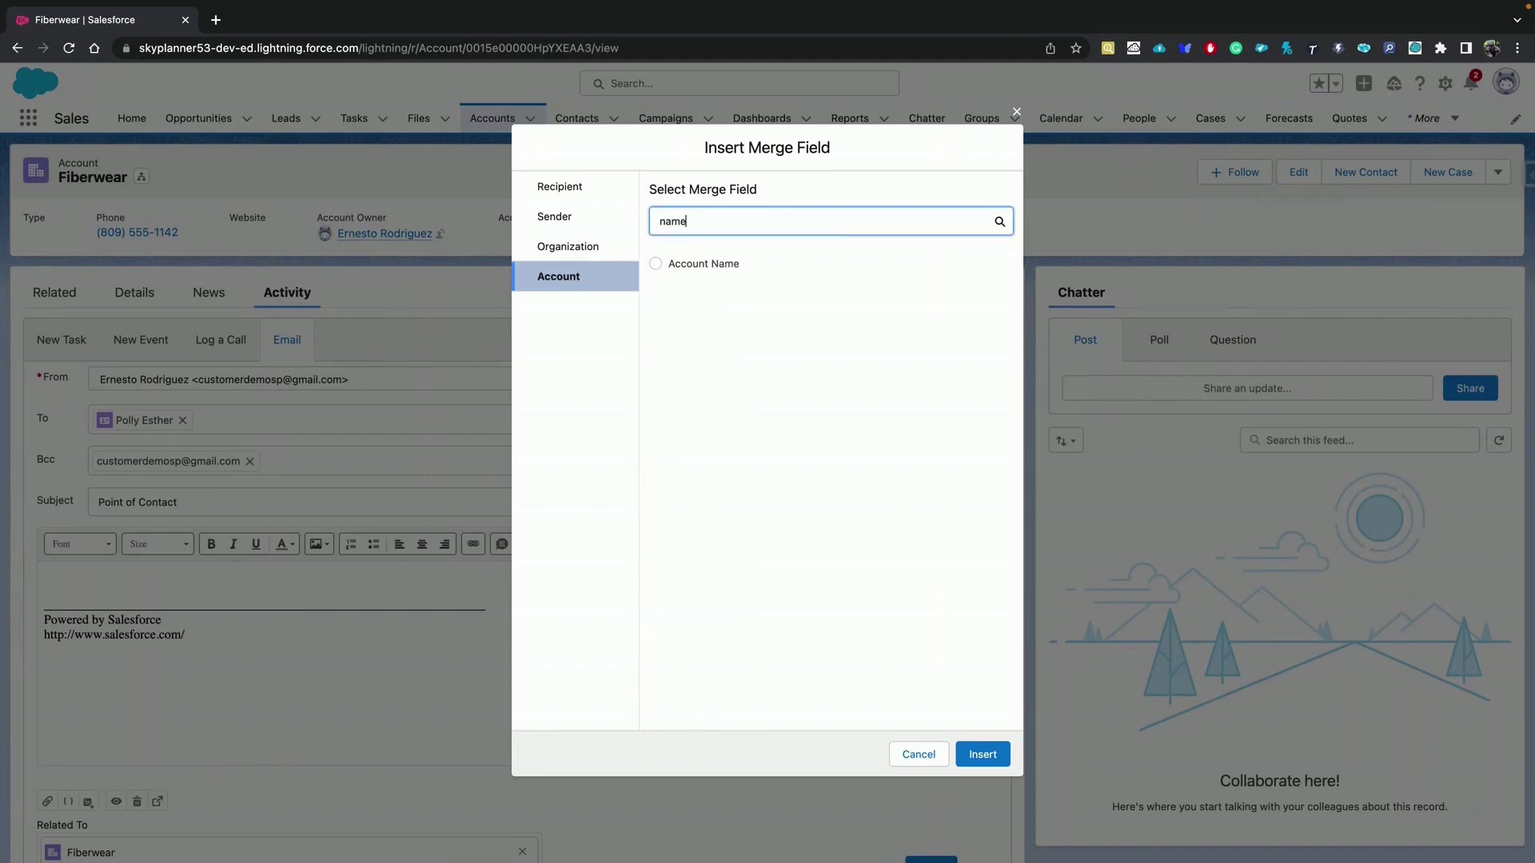
click(655, 264)
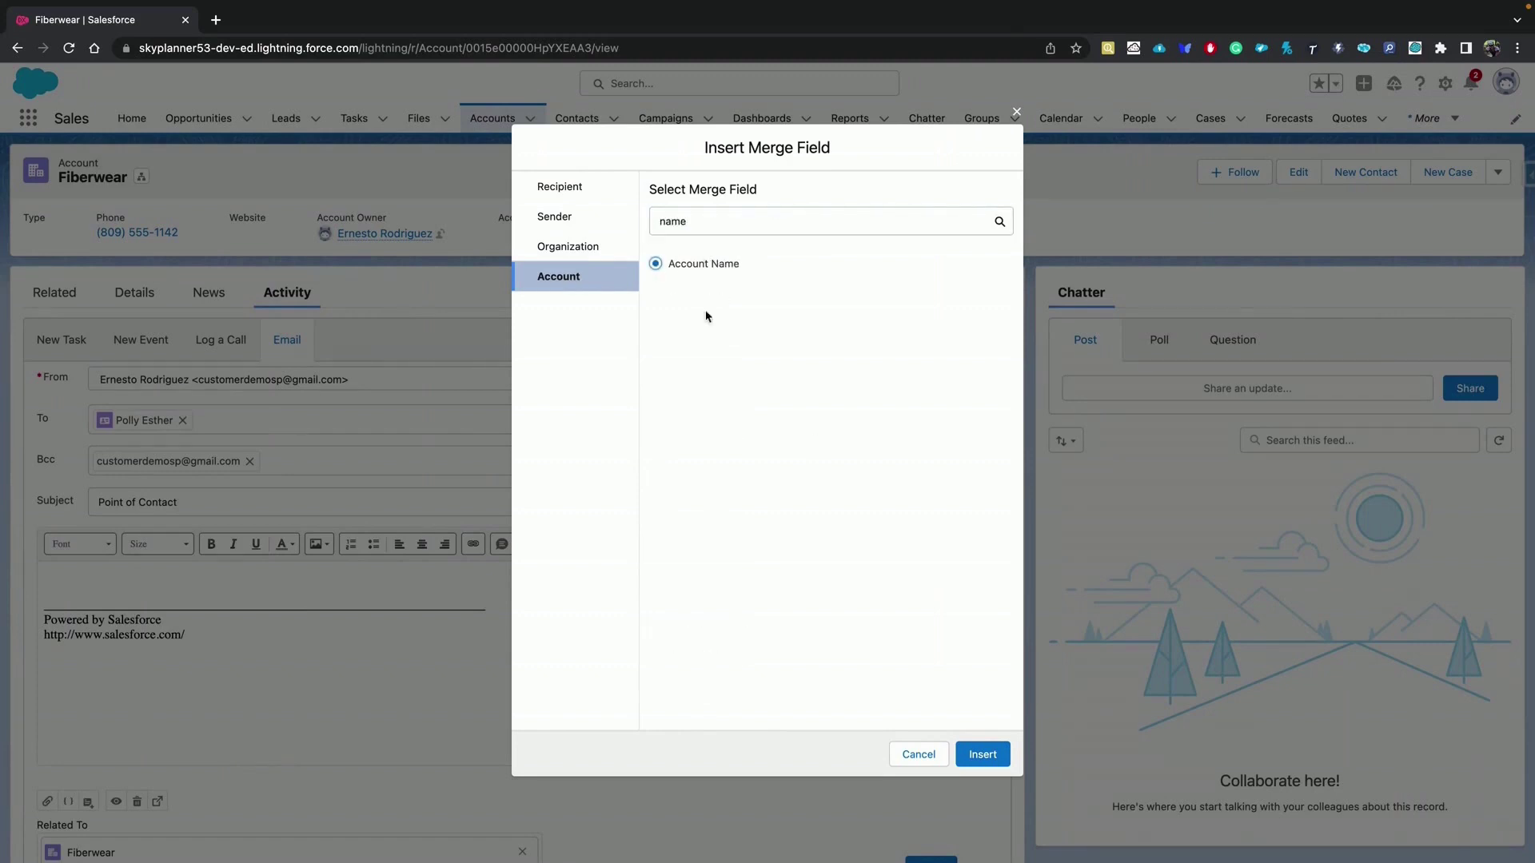
click(995, 757)
Step: Move the Account Name merge field from the body to the start of the subject
drag(160, 575, 39, 571)
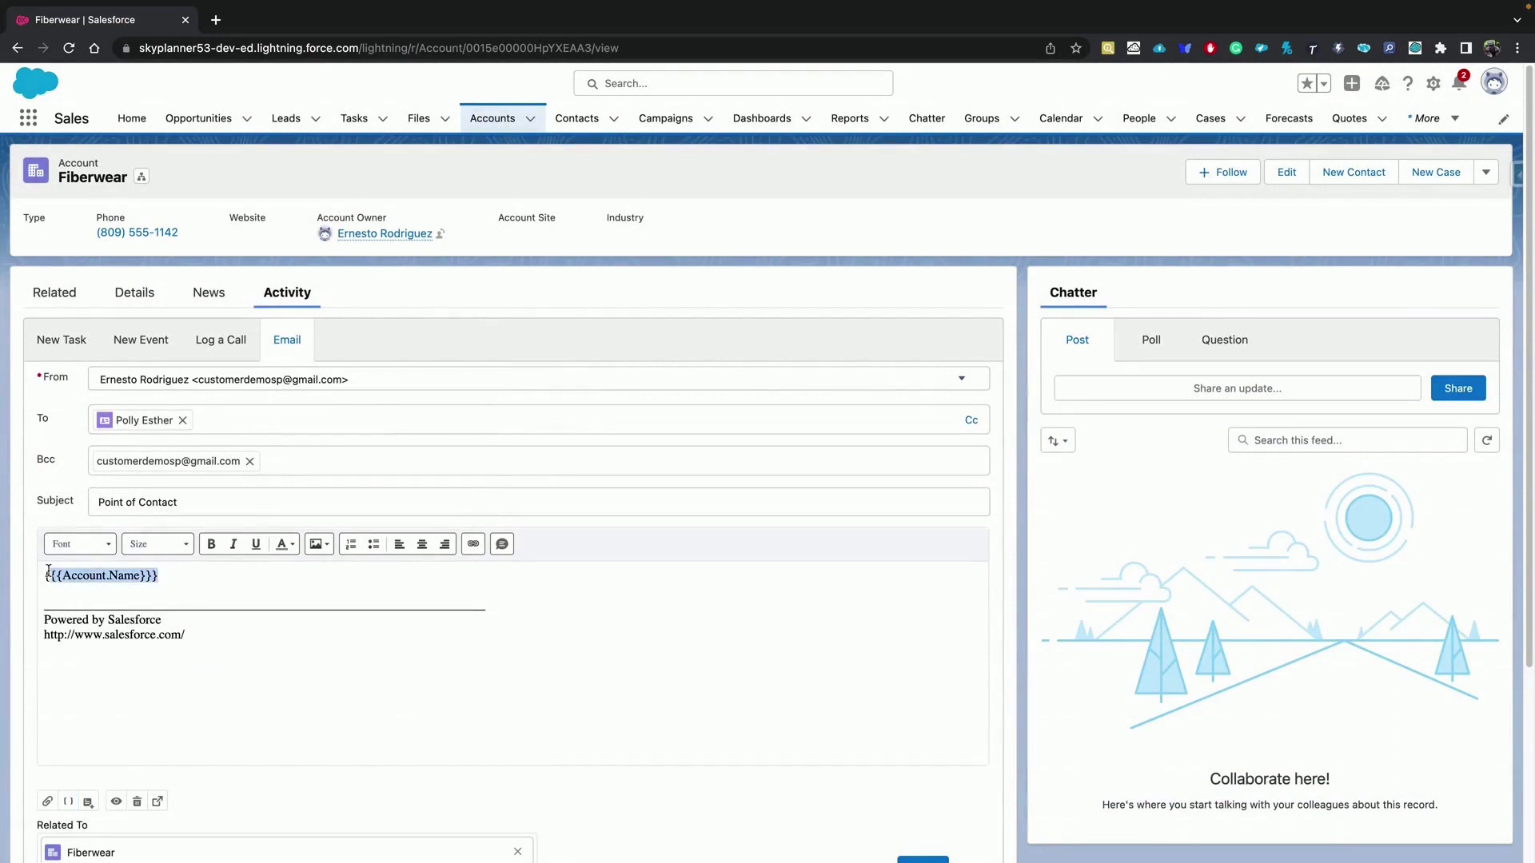
key(ctrl+x)
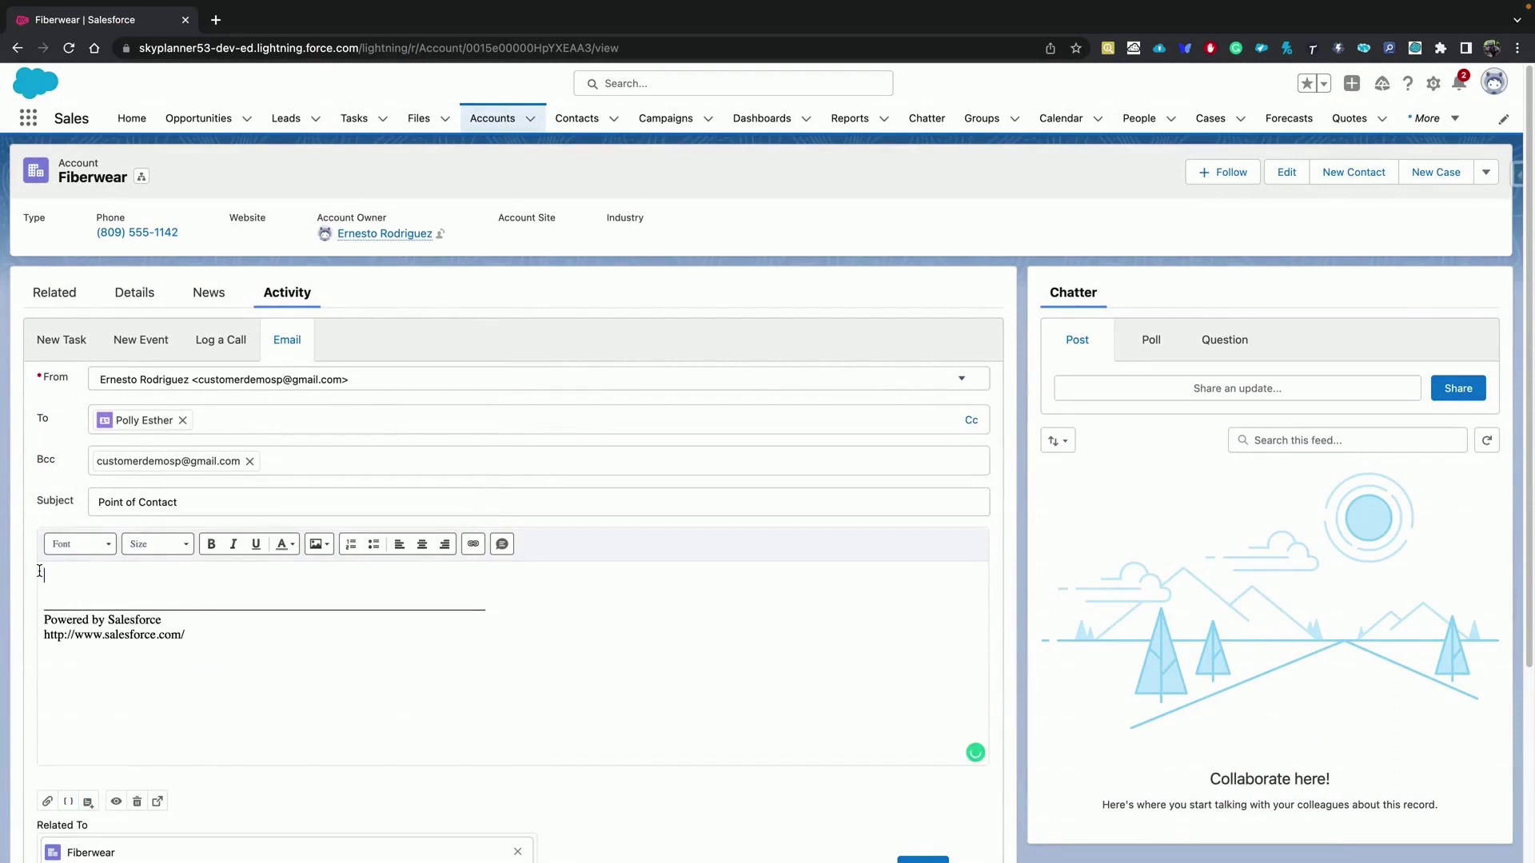
click(95, 502)
key(ctrl+v)
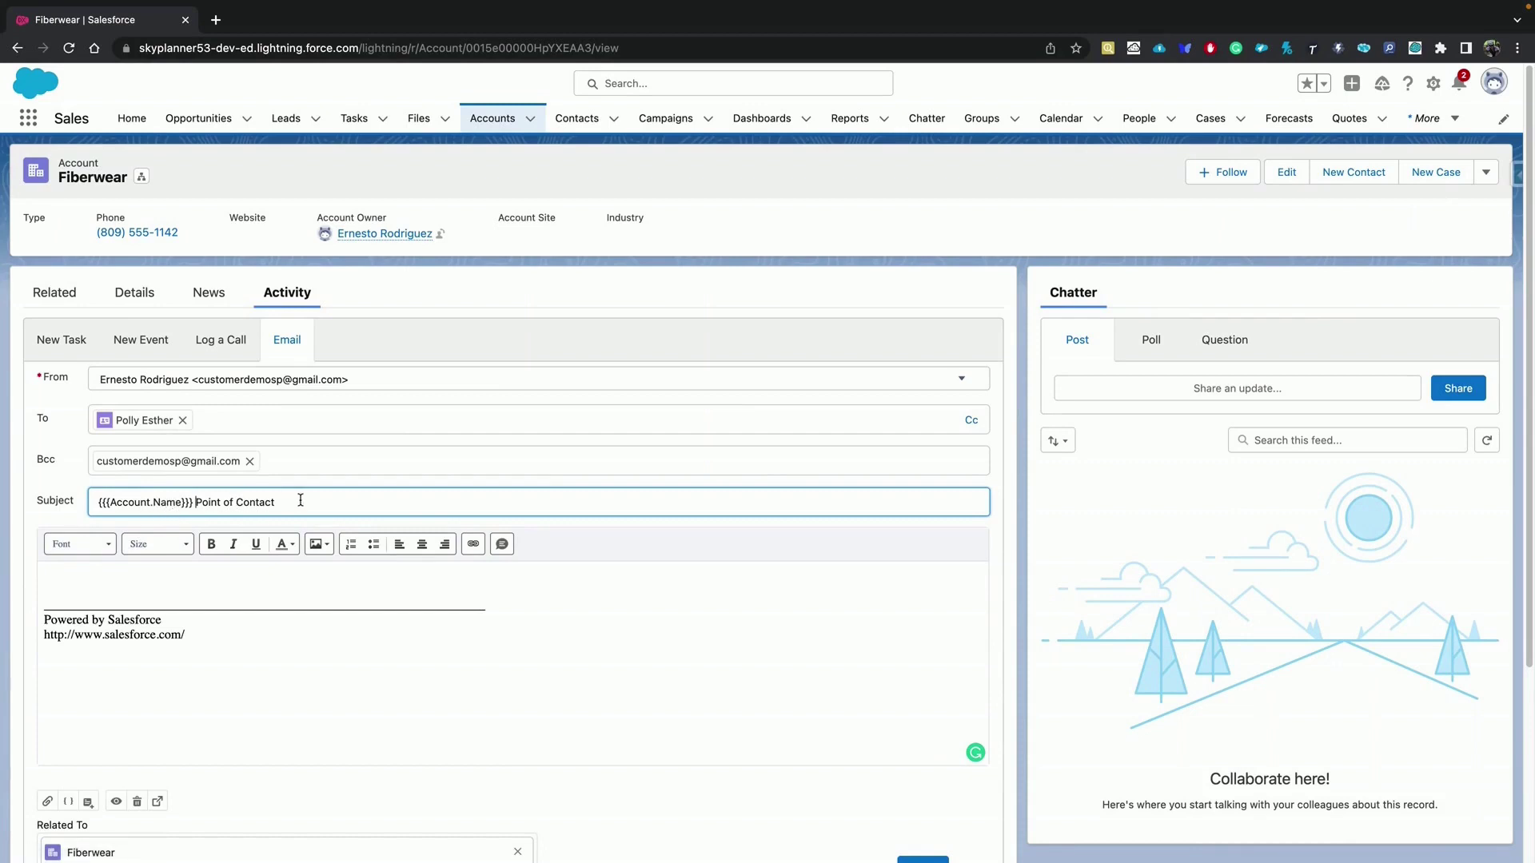
click(133, 579)
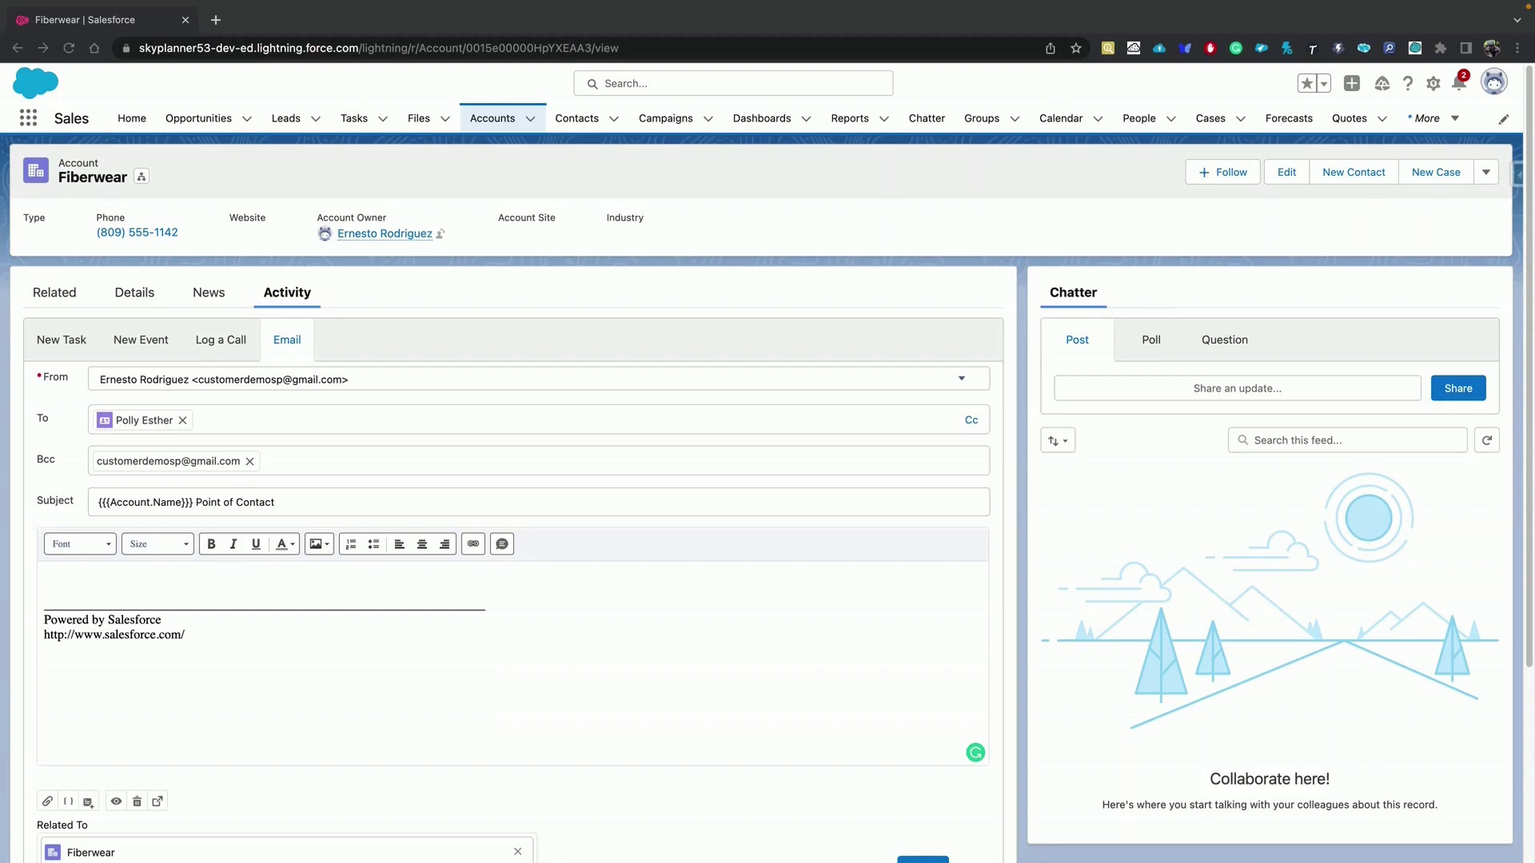
Step: Paste the prepared thank-you introduction into the body and delete the '[name of the customer]' placeholder
click(252, 575)
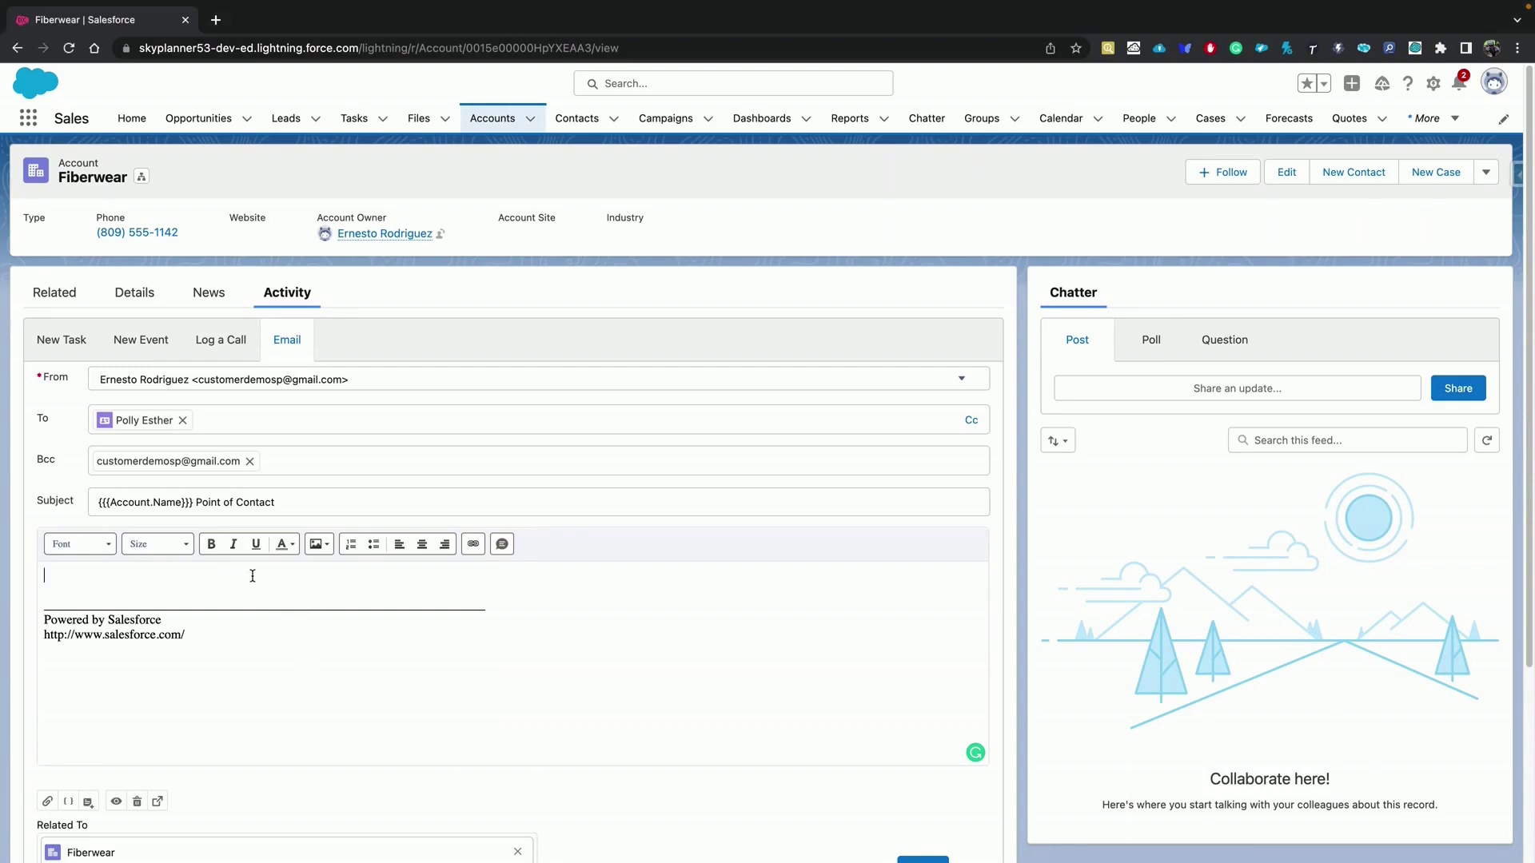
key(ctrl+v)
scroll(353, 653, down, 2)
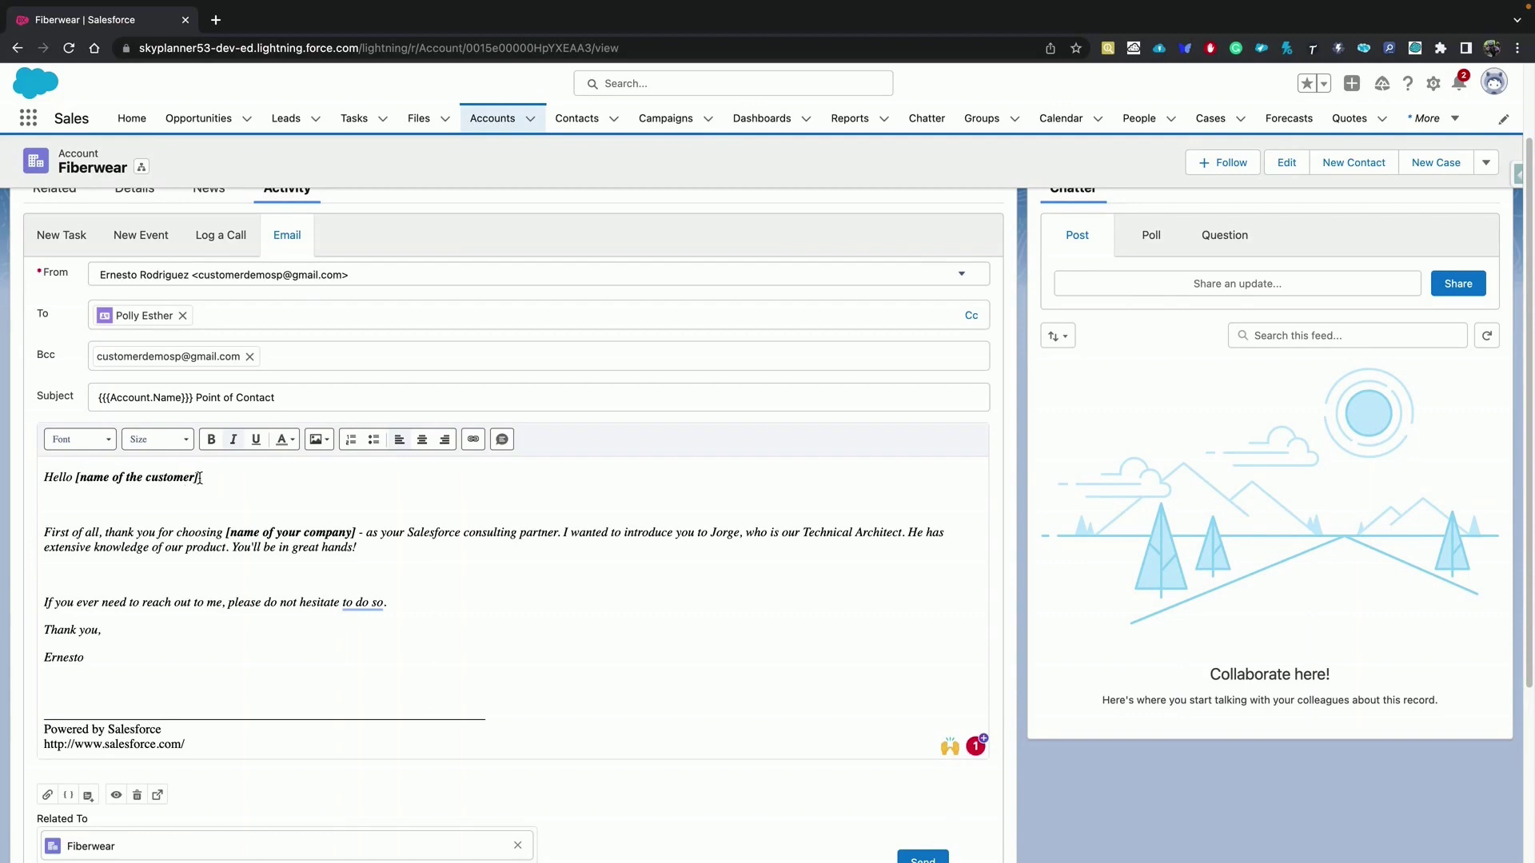
drag(200, 478, 75, 482)
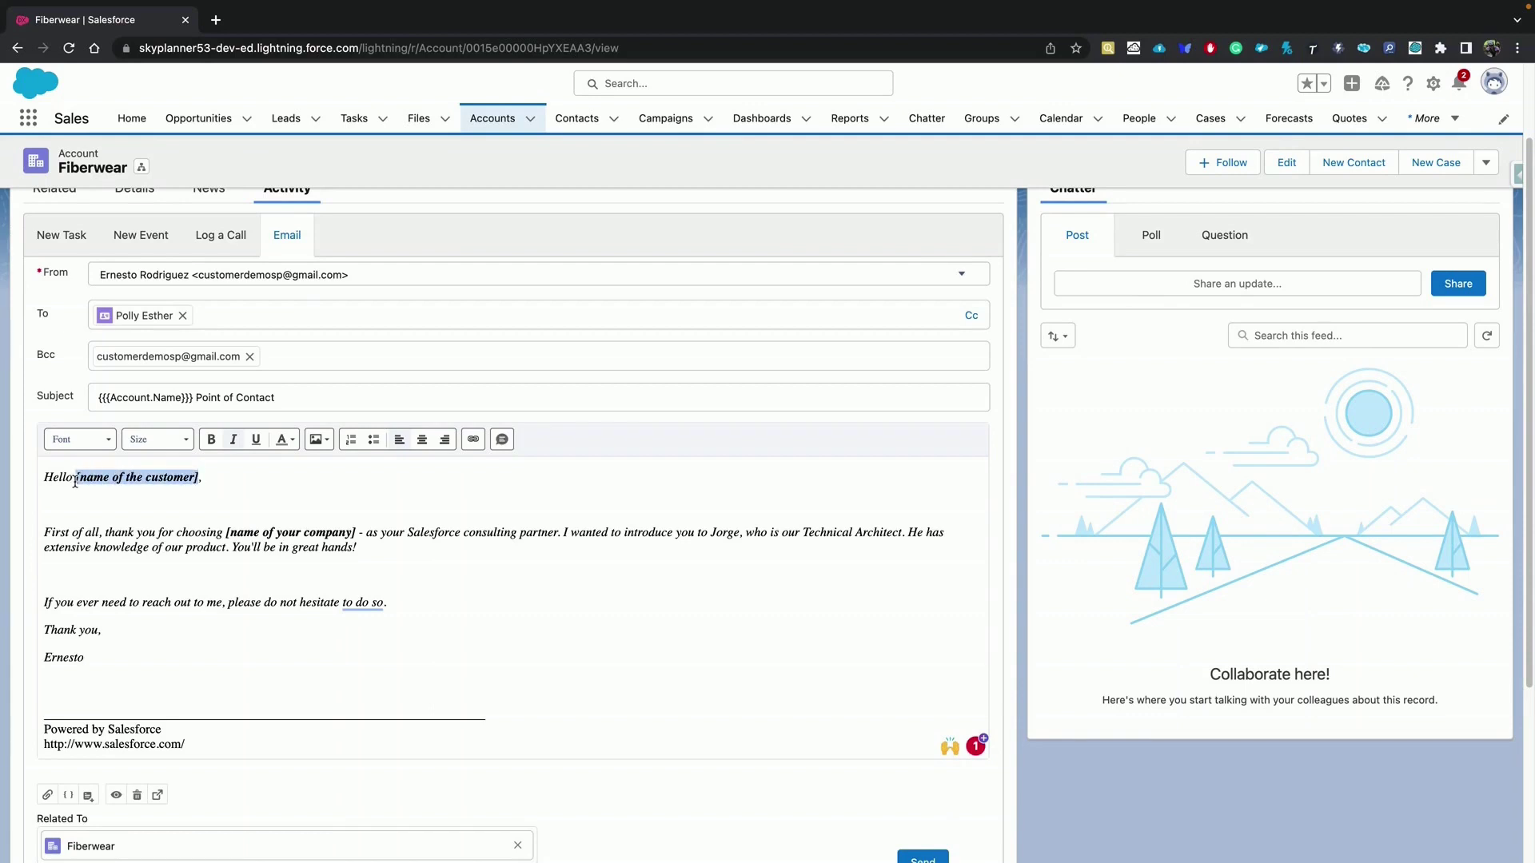
key(BackSpace)
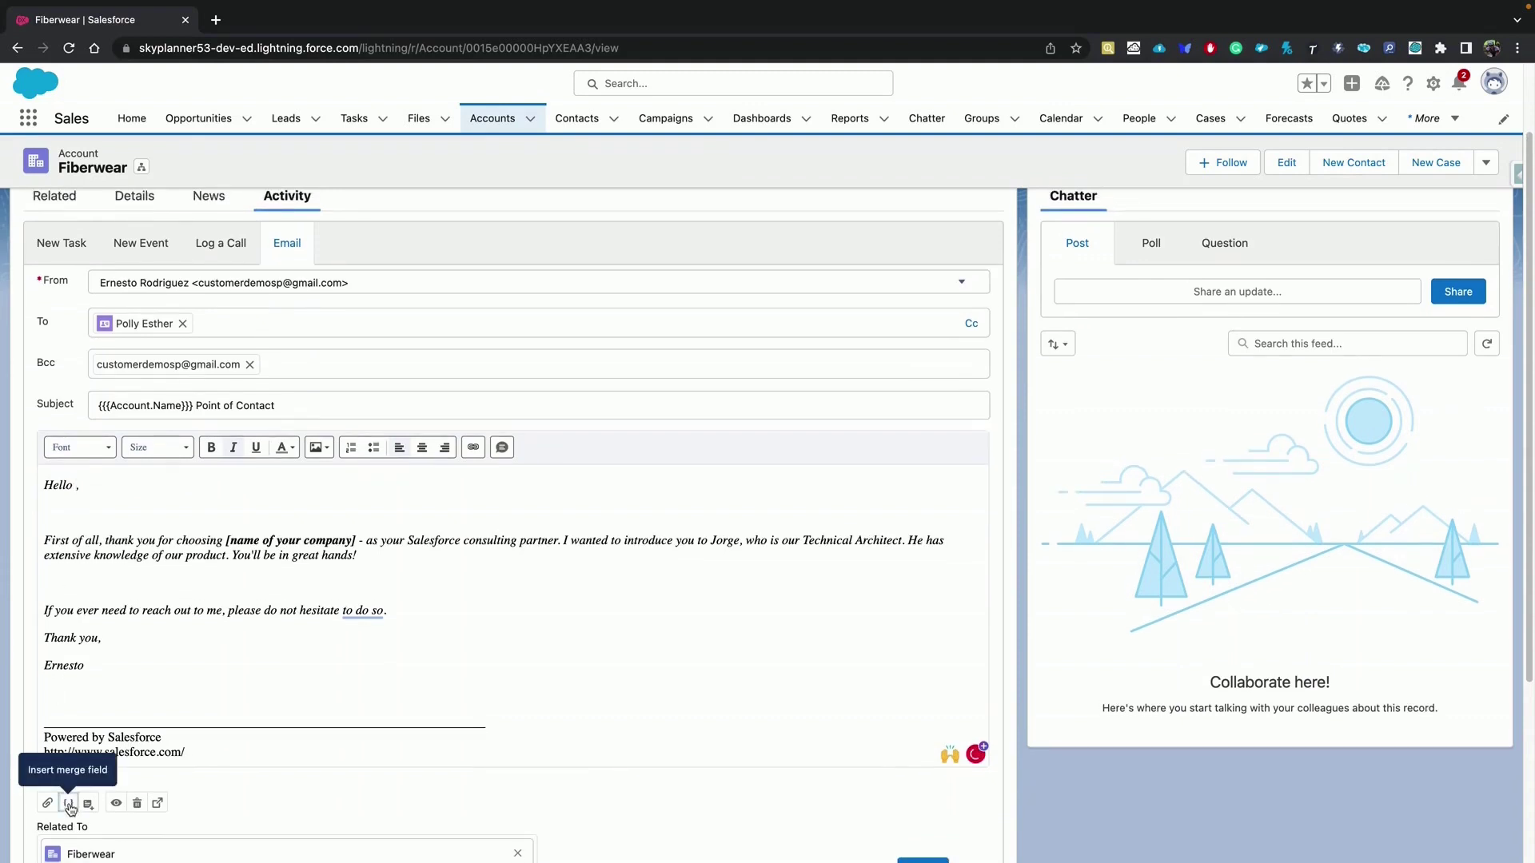
Step: Insert the Recipient First Name merge field after 'Hello'
click(69, 799)
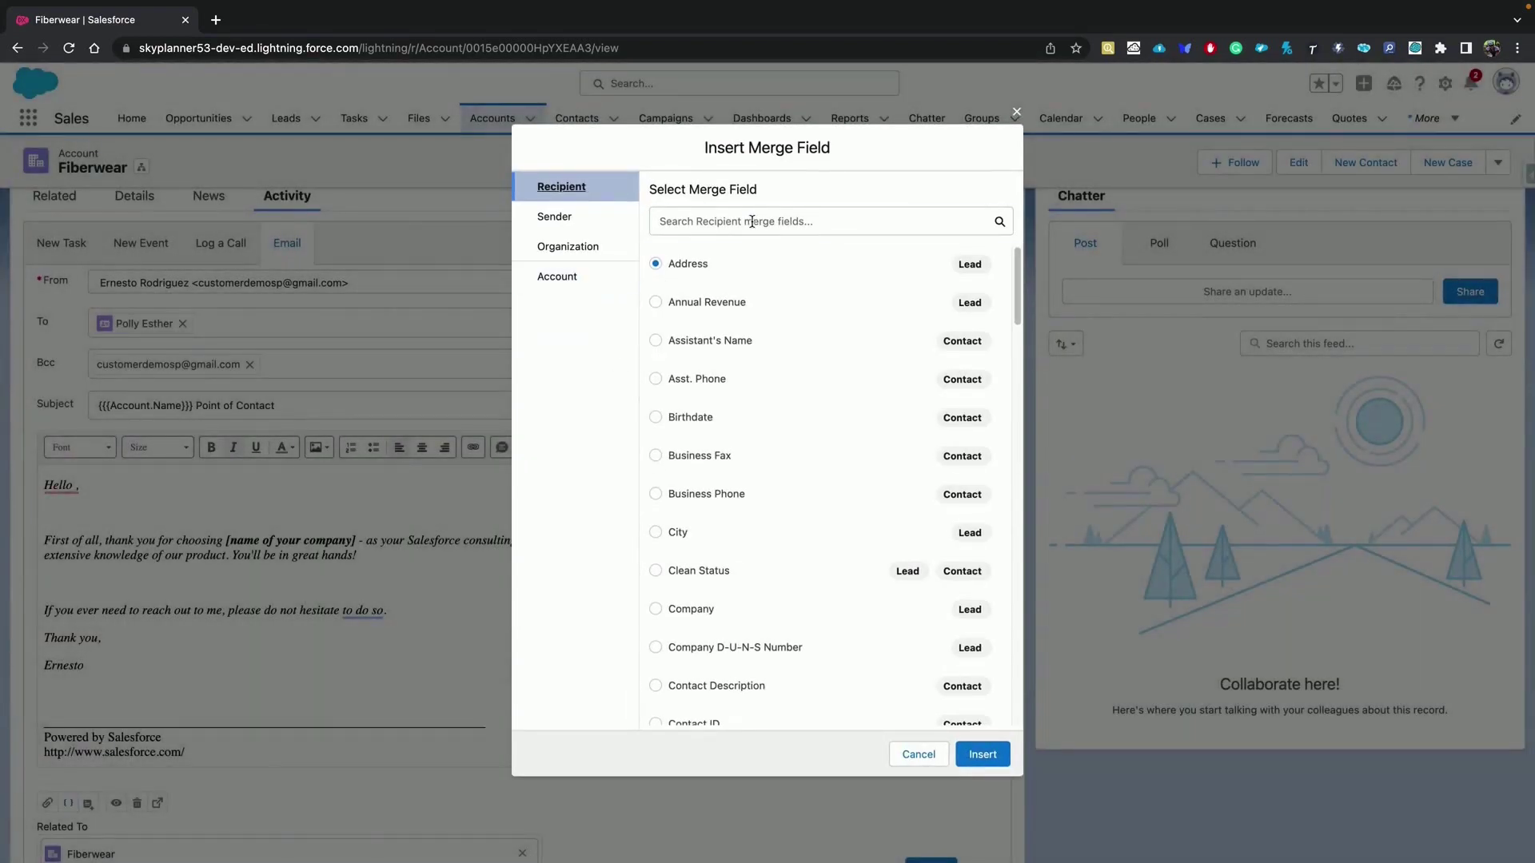
click(751, 222)
text(firs)
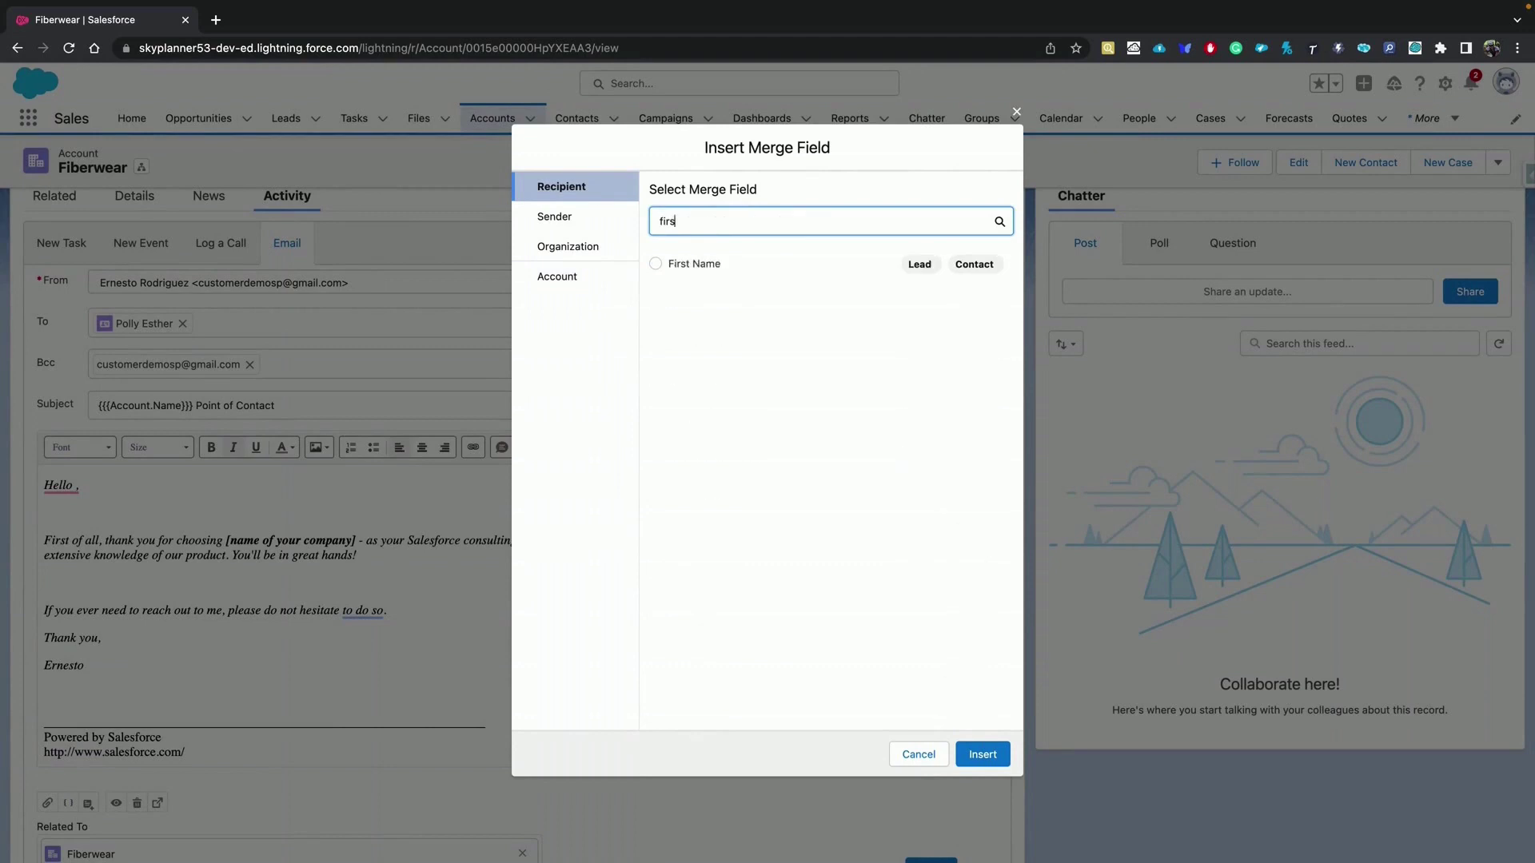
click(656, 263)
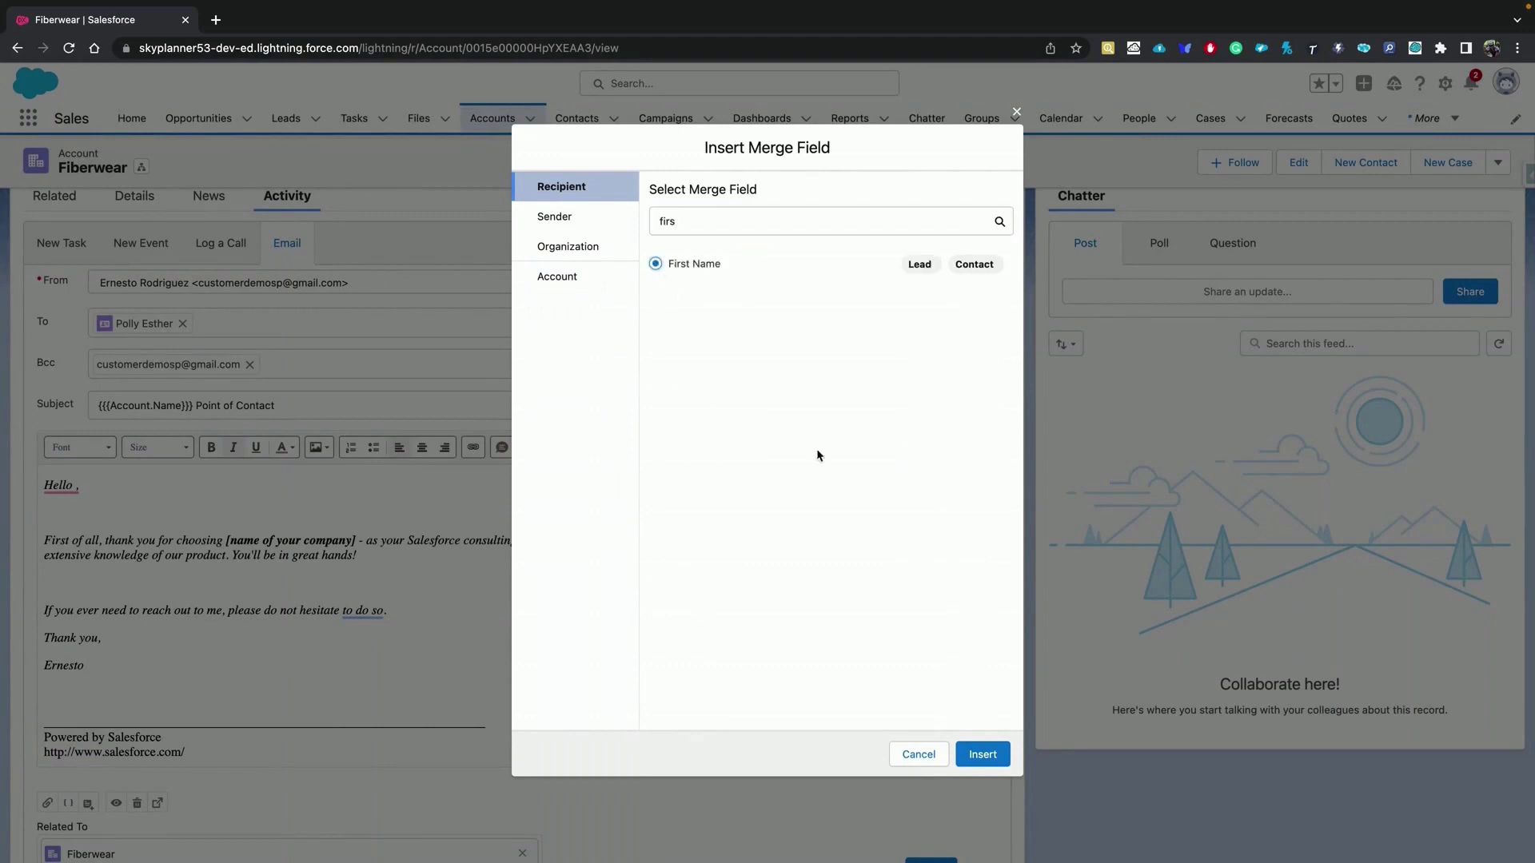
click(982, 755)
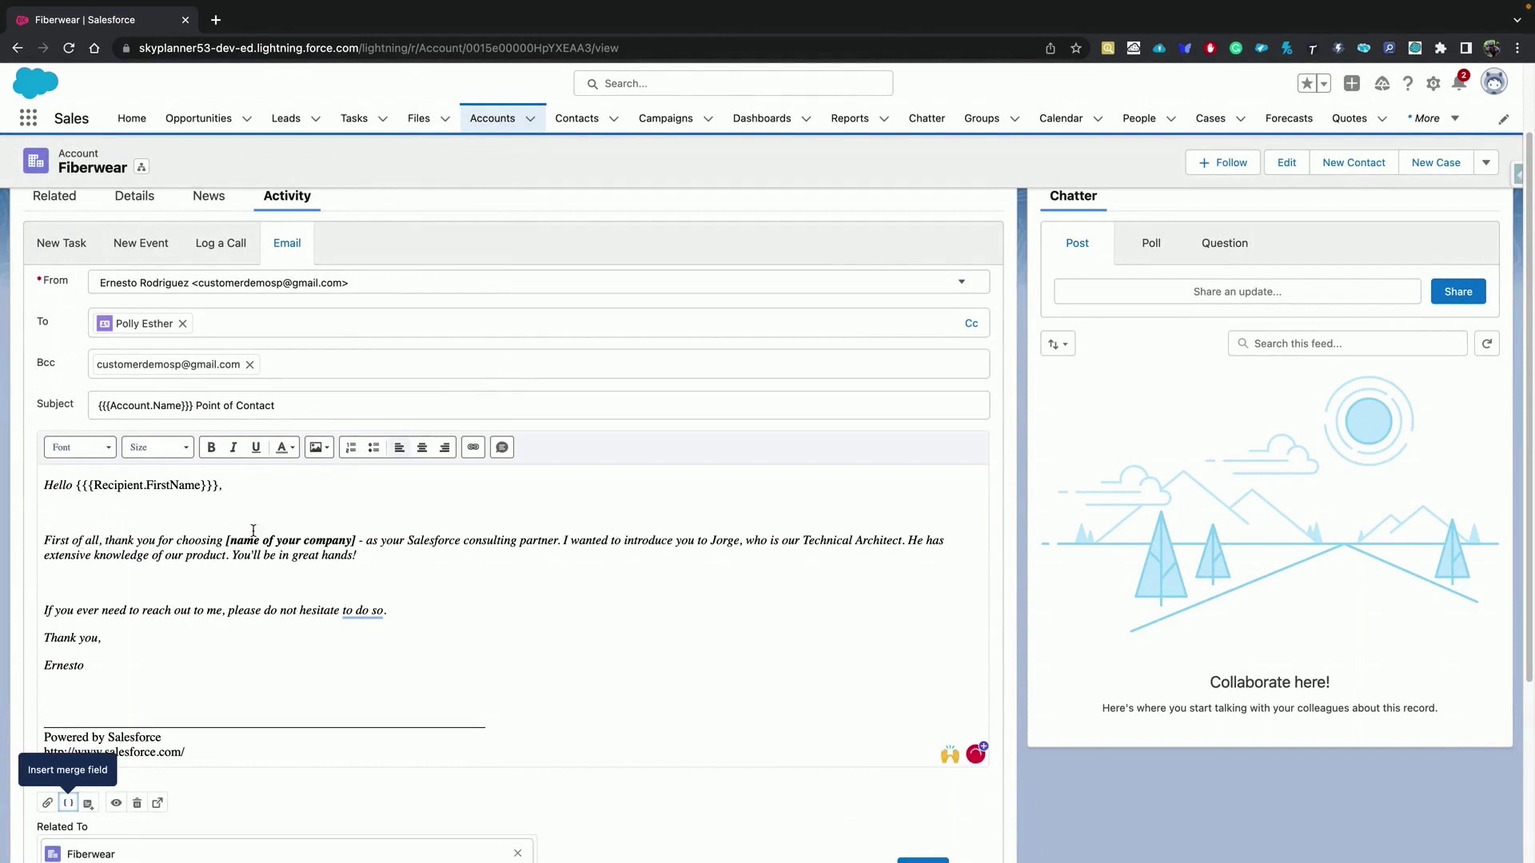
Step: Replace the '[name of your company]' placeholder with the Organization Name merge field
drag(356, 541, 226, 543)
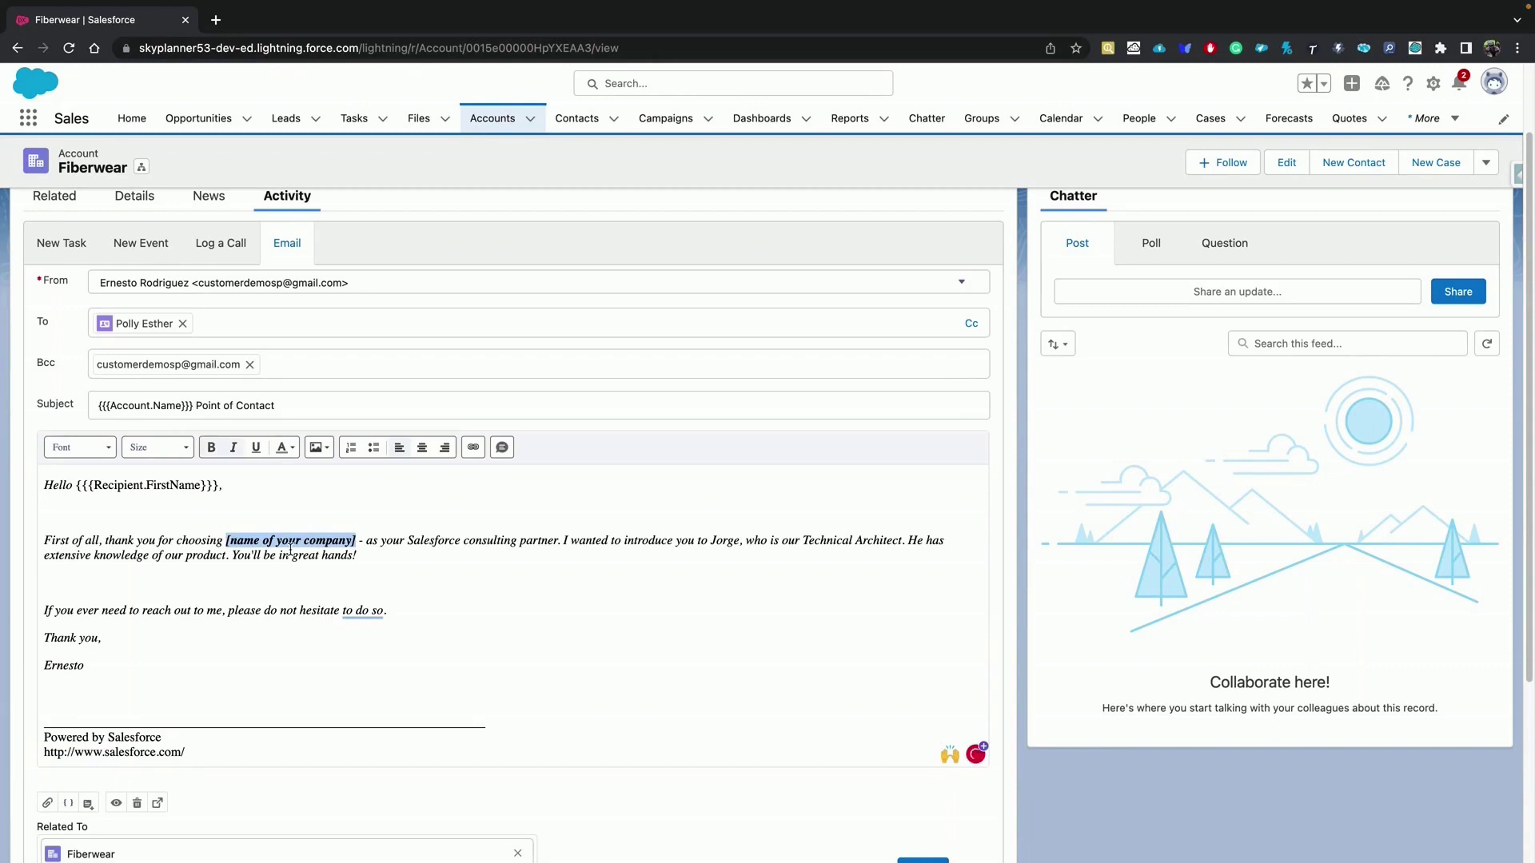
key(BackSpace)
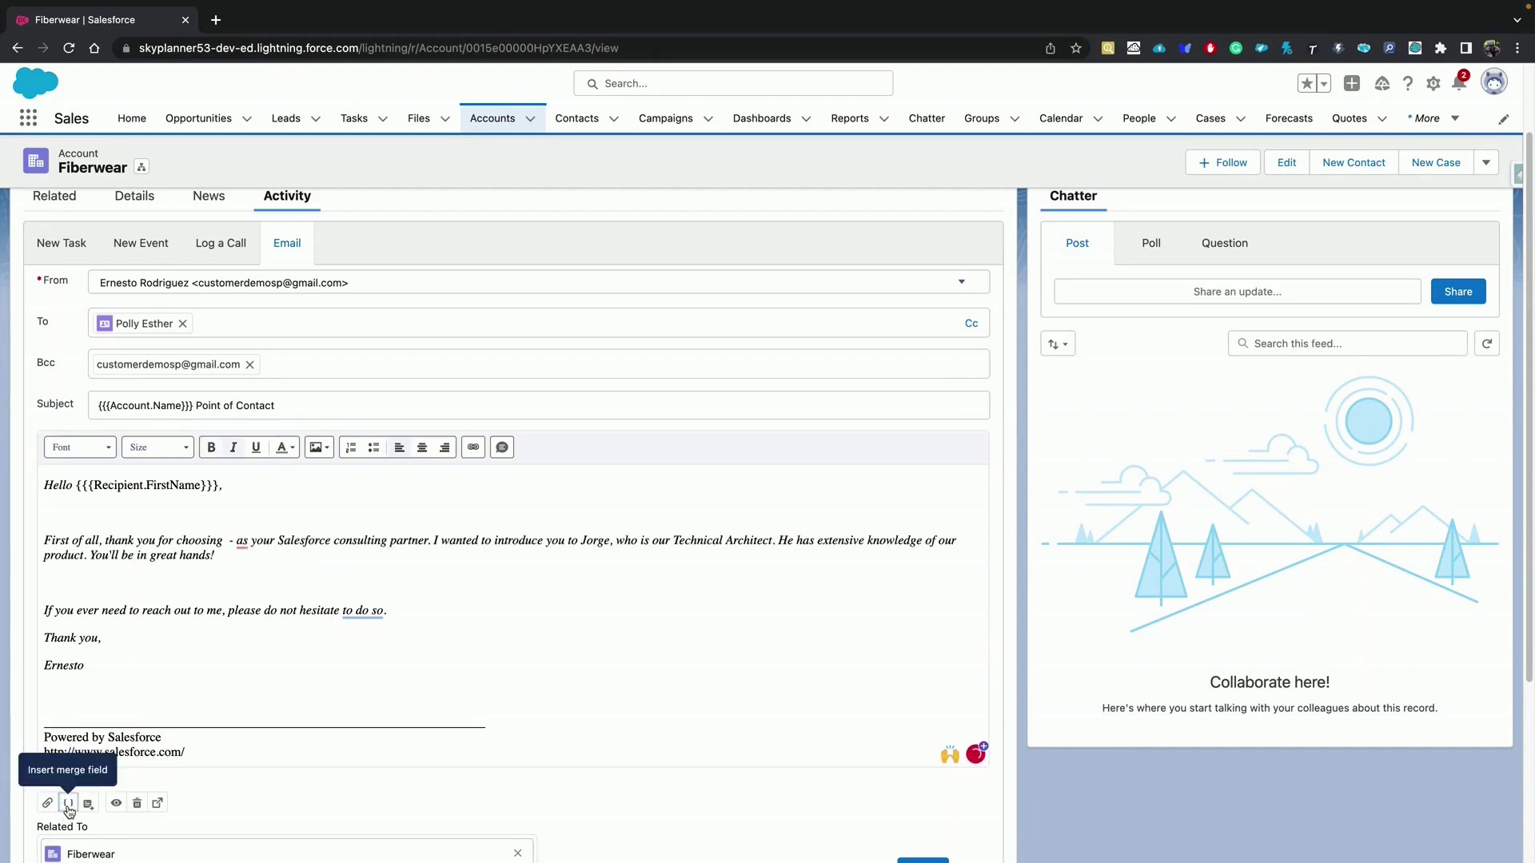
click(68, 803)
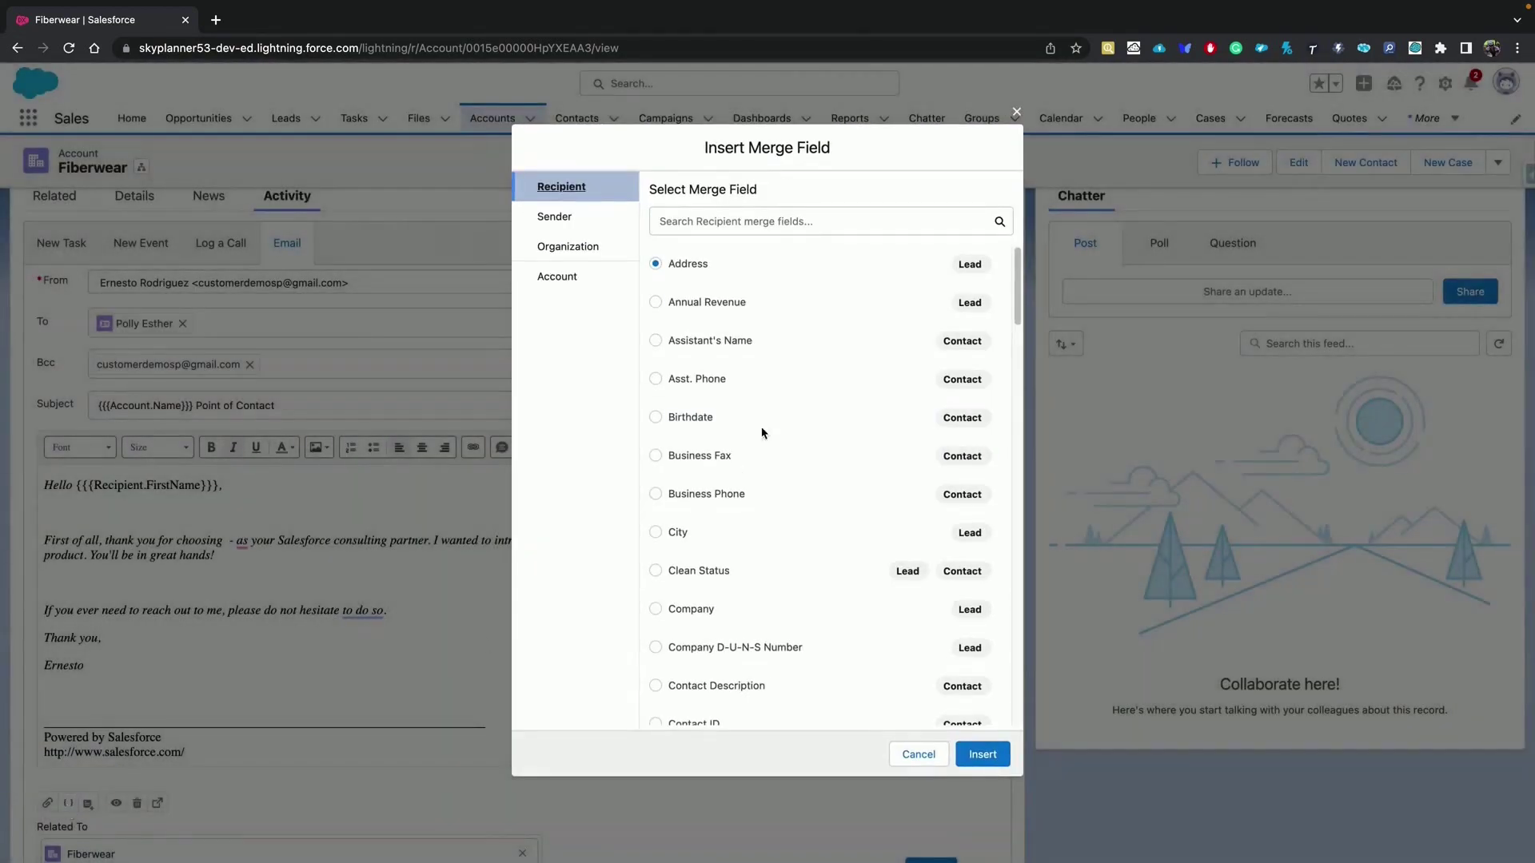
click(584, 249)
click(743, 221)
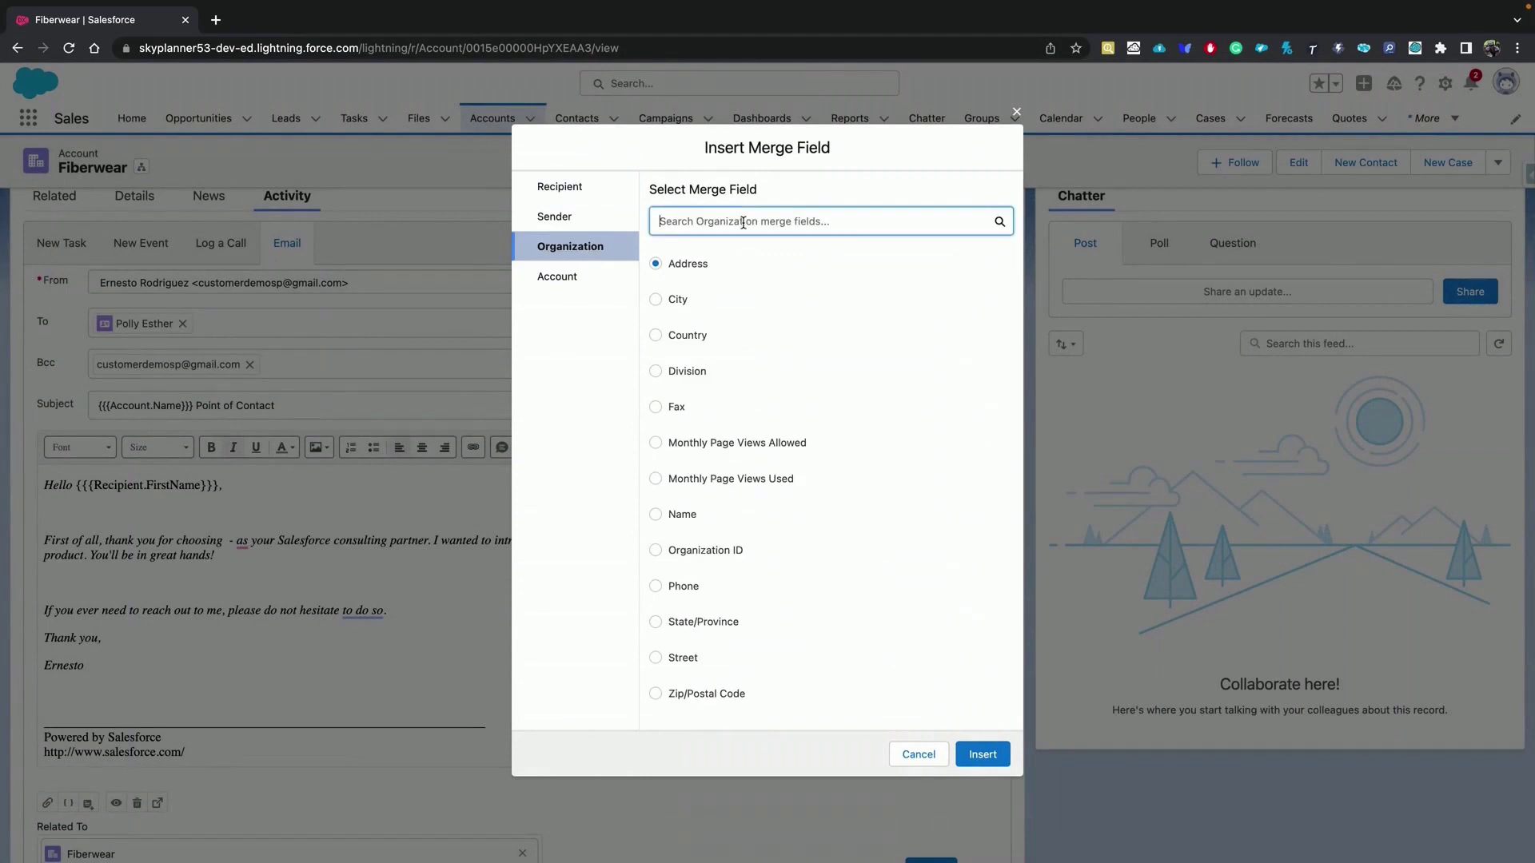
text(name)
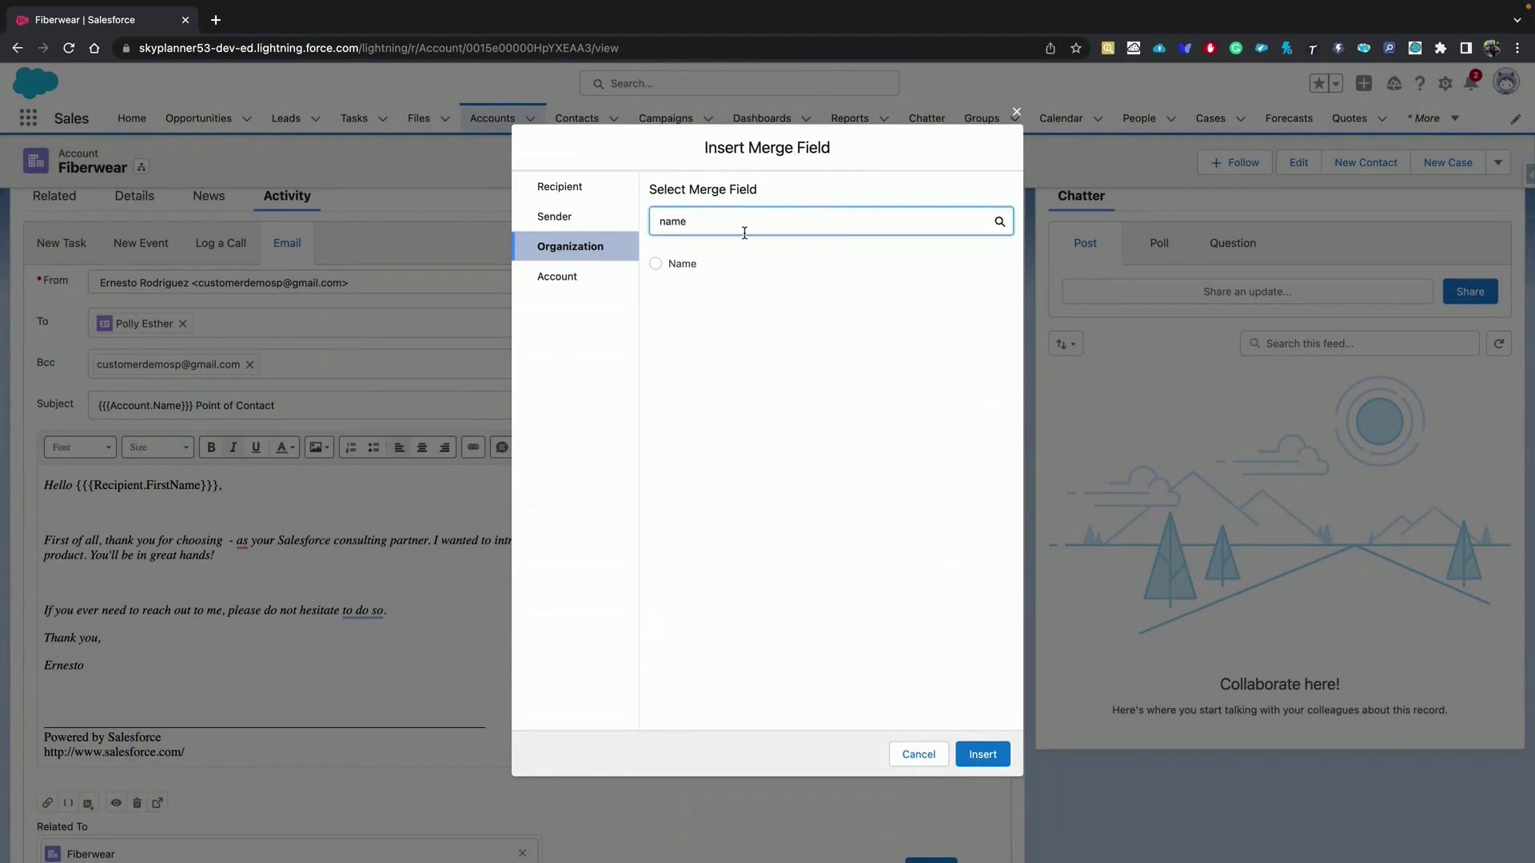
click(656, 264)
click(979, 755)
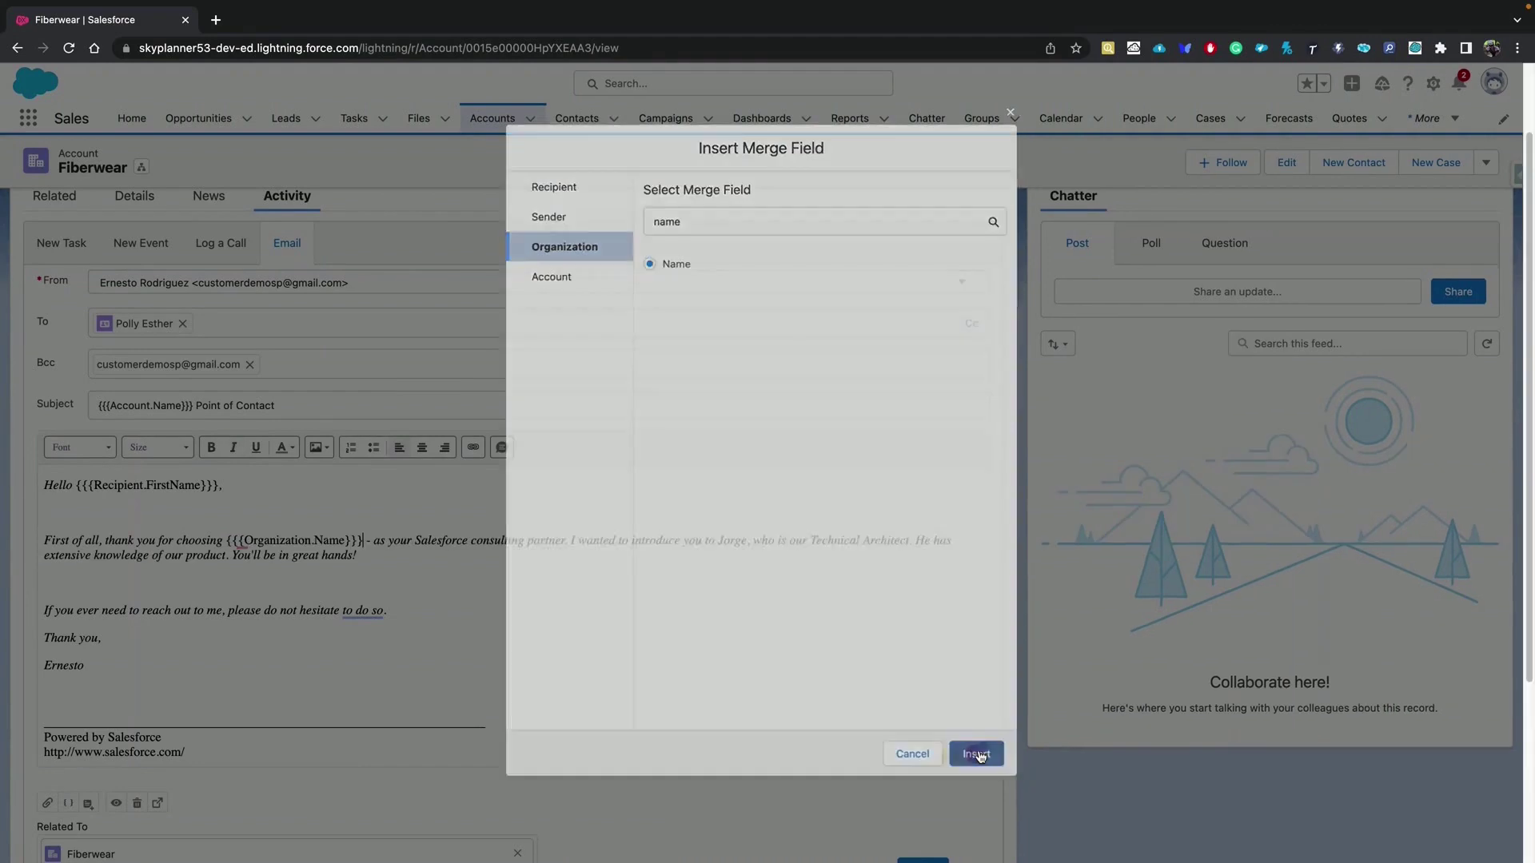
scroll(247, 631, down, 2)
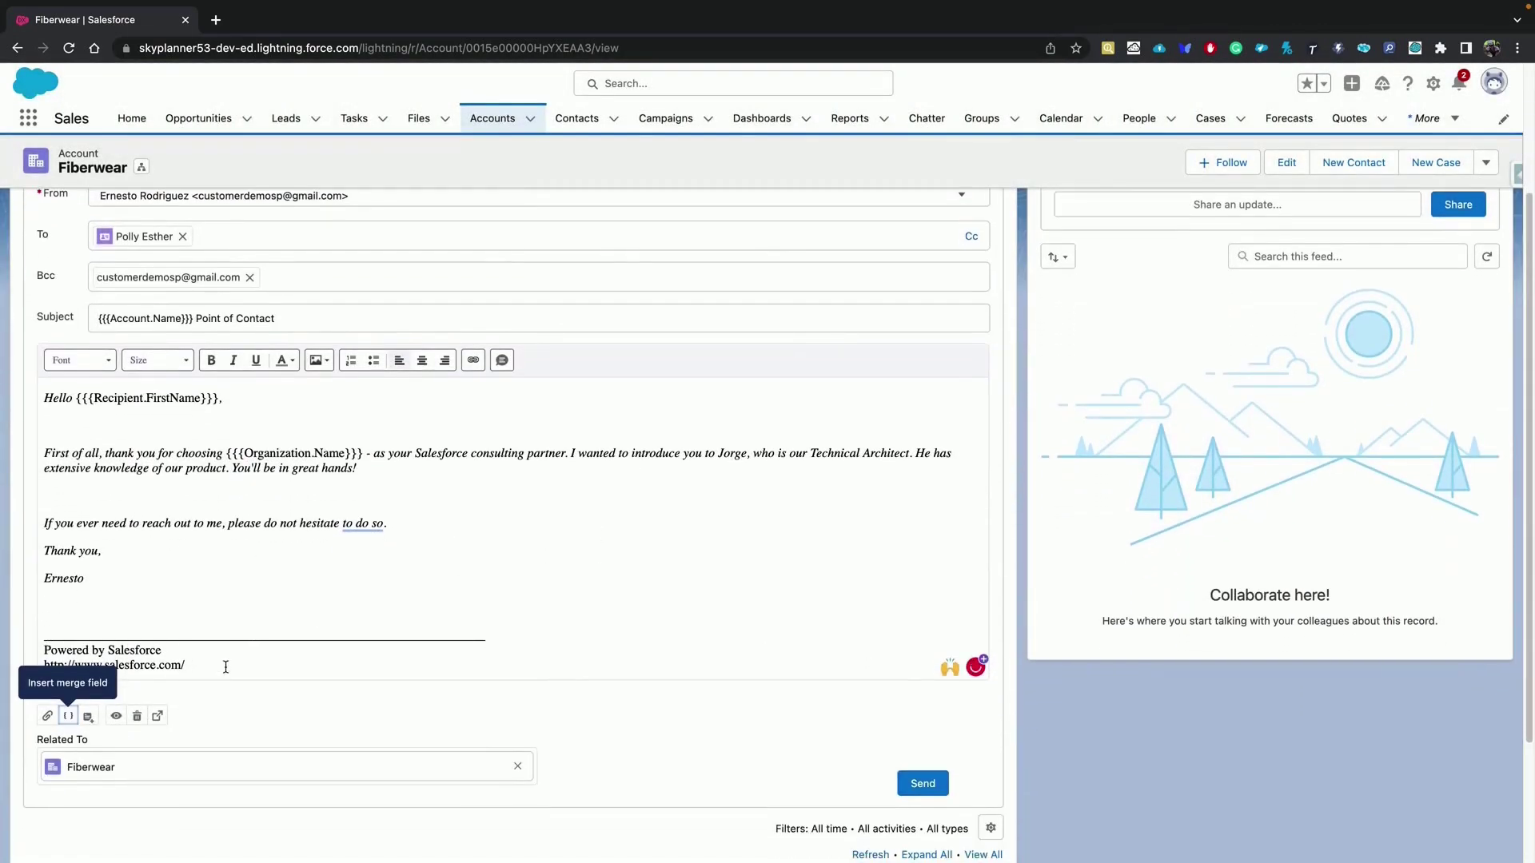
click(274, 611)
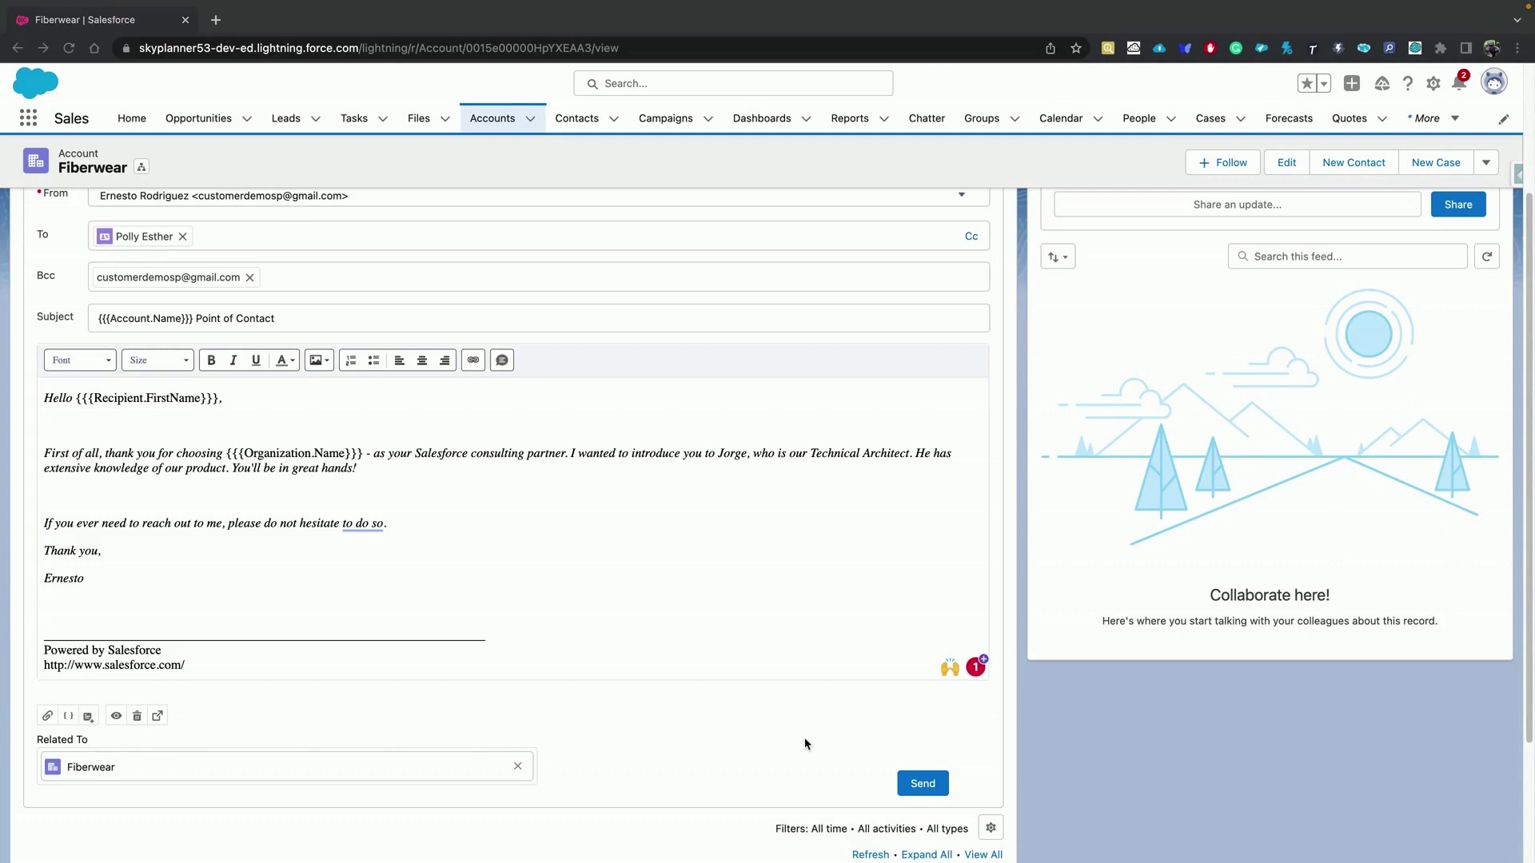
Step: Save the email as a new template named 'Point of Contact Template'
click(87, 715)
click(87, 715)
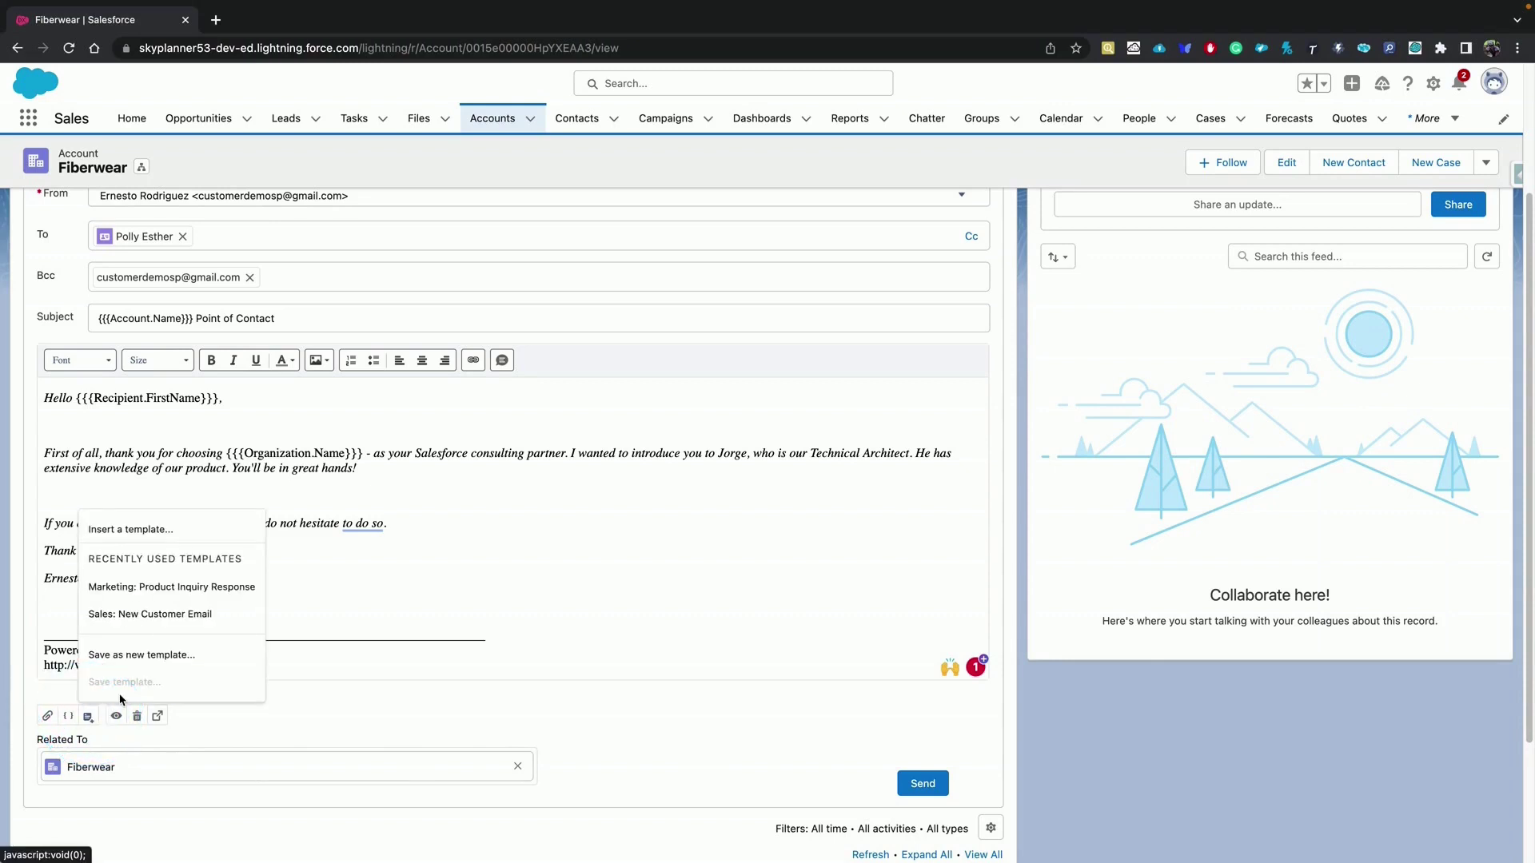
click(137, 656)
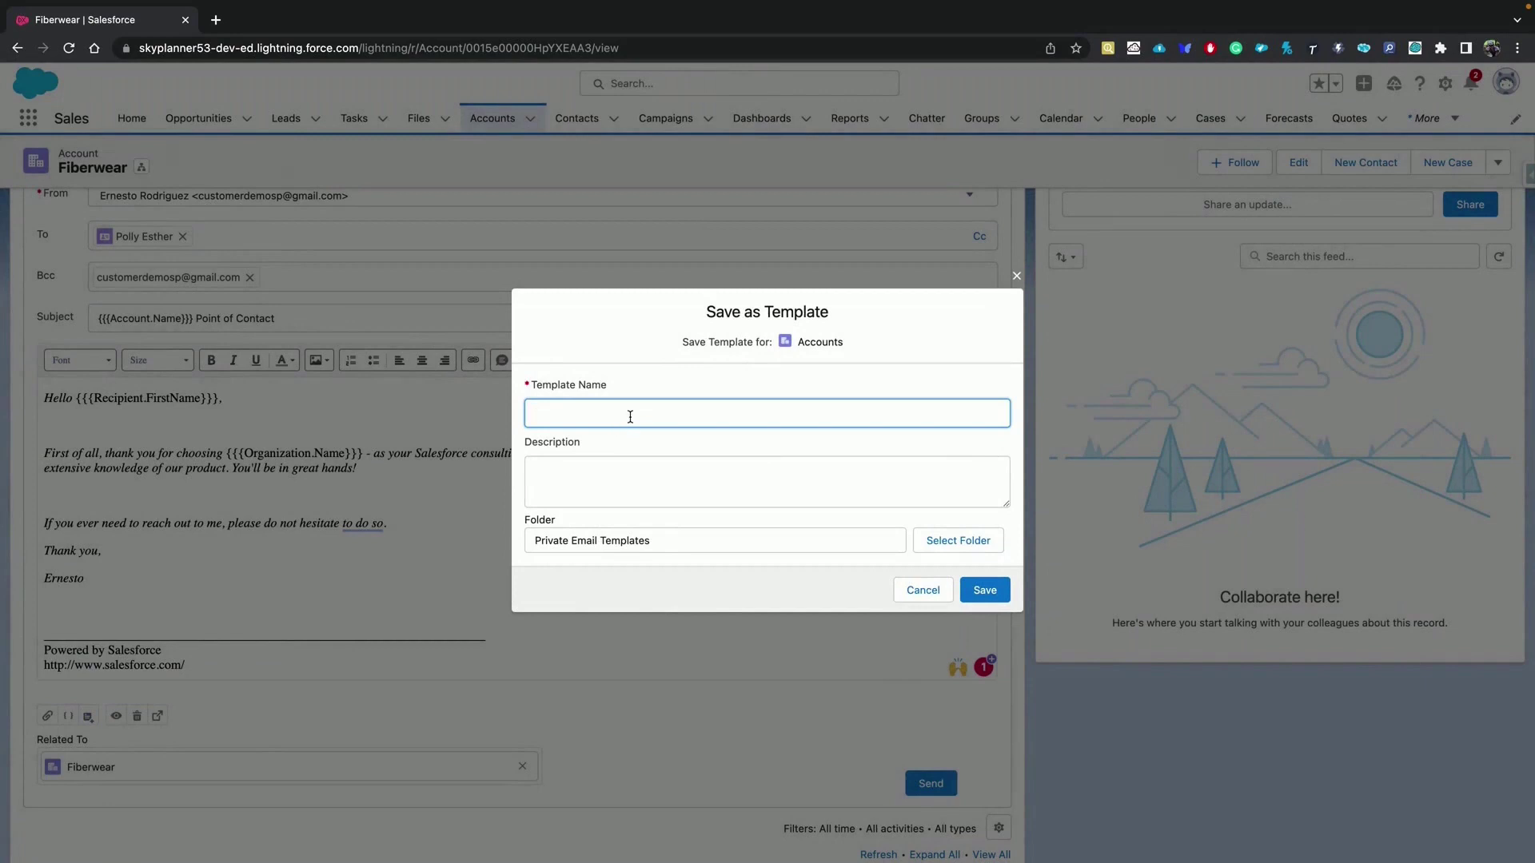
text(Point of contact)
key(BackSpace)
key(BackSpace)
key(BackSpace)
key(BackSpace)
key(BackSpace)
key(BackSpace)
key(BackSpace)
text(Contact Template)
click(989, 597)
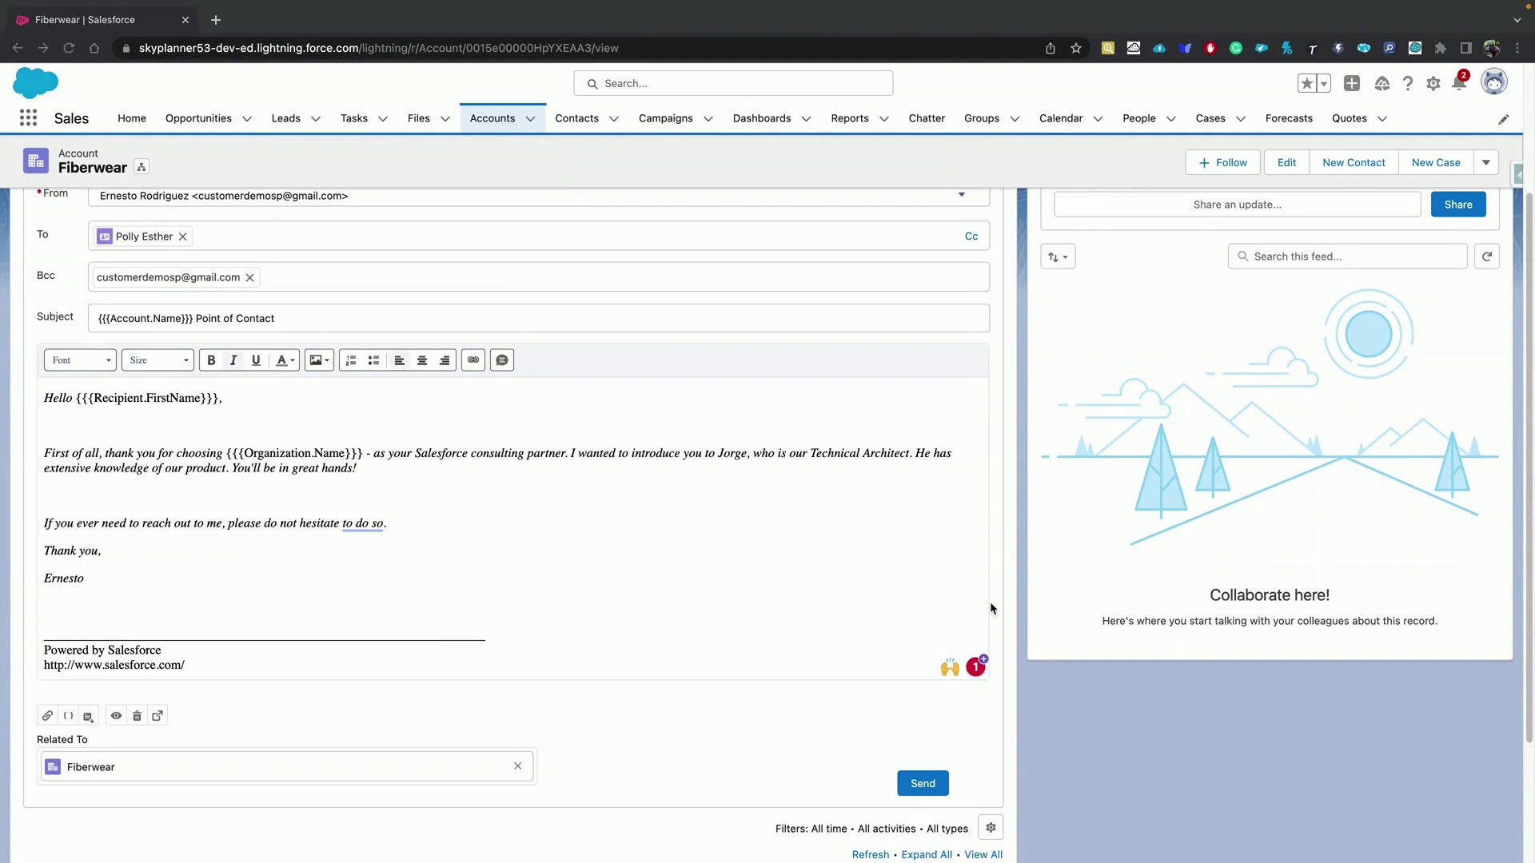
Step: Clear all text from the email body and the subject line
key(super+a)
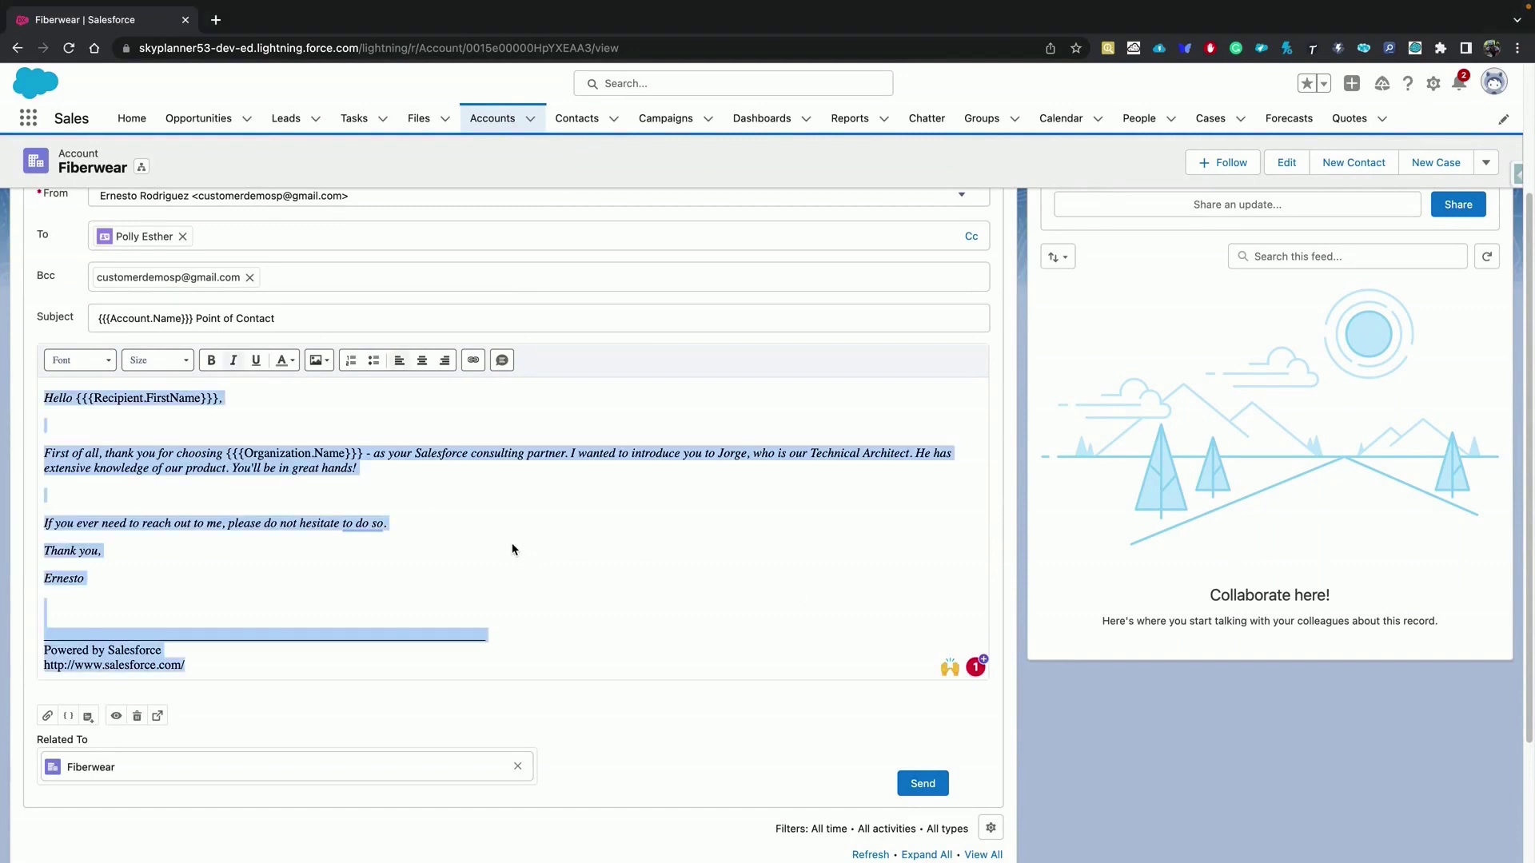
key(BackSpace)
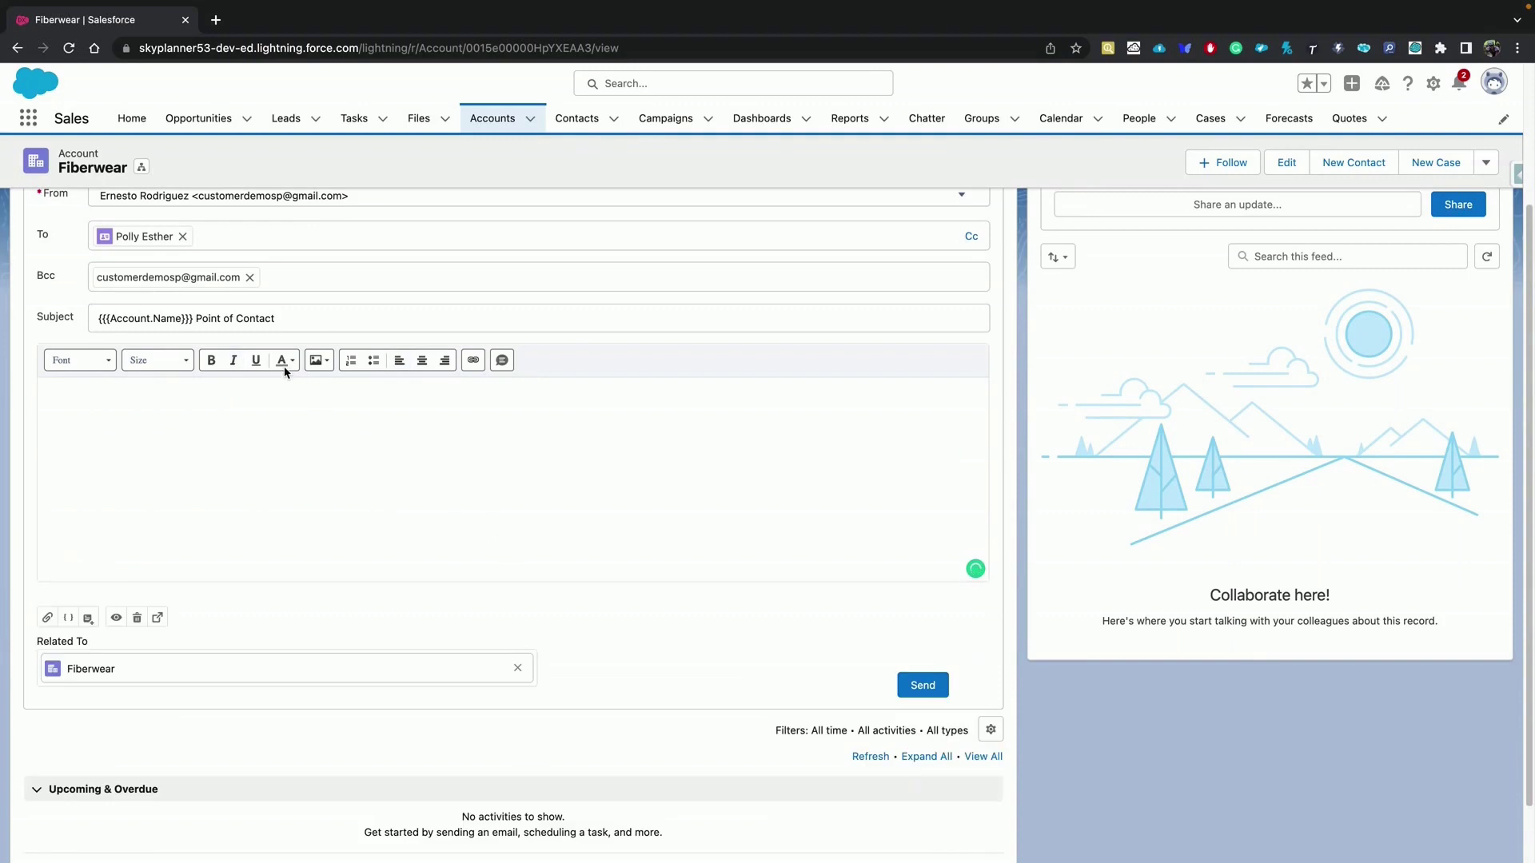
drag(309, 318, 68, 314)
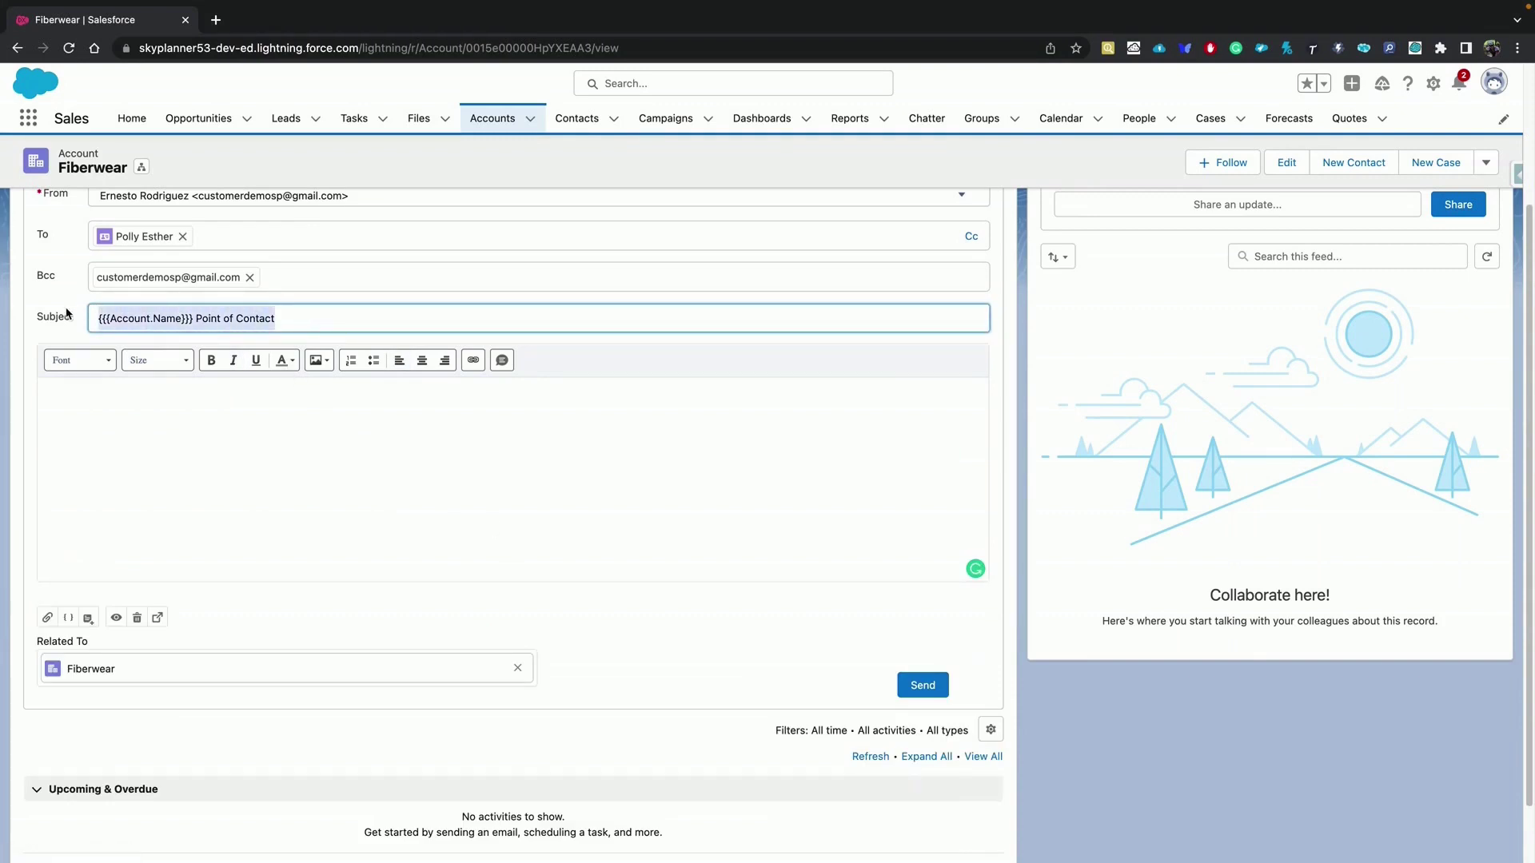
key(BackSpace)
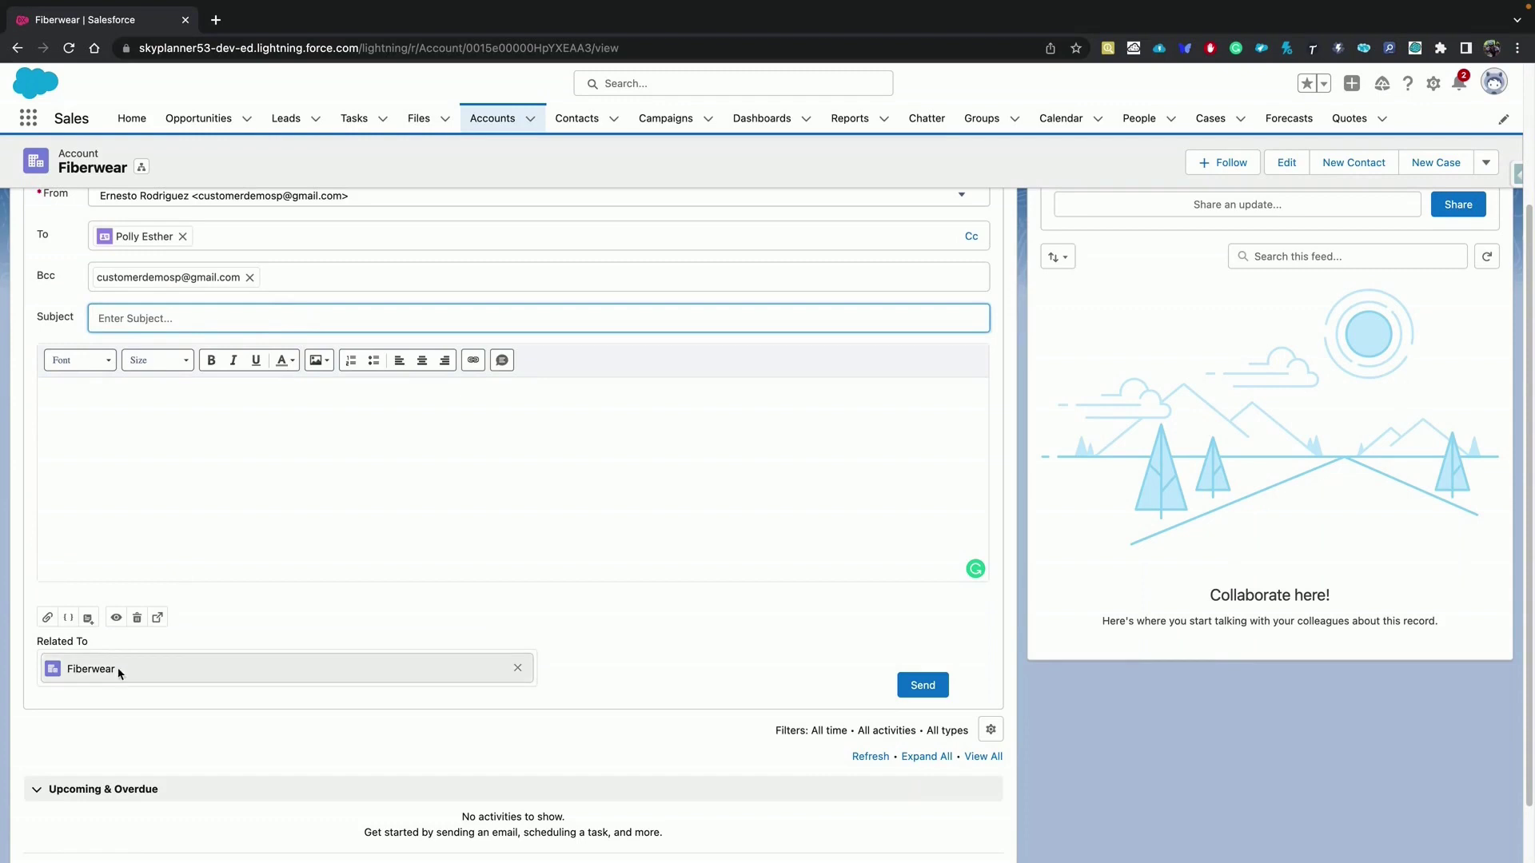
Step: Insert the Point of Contact Template into the draft, confirming the overwrite warning
click(89, 619)
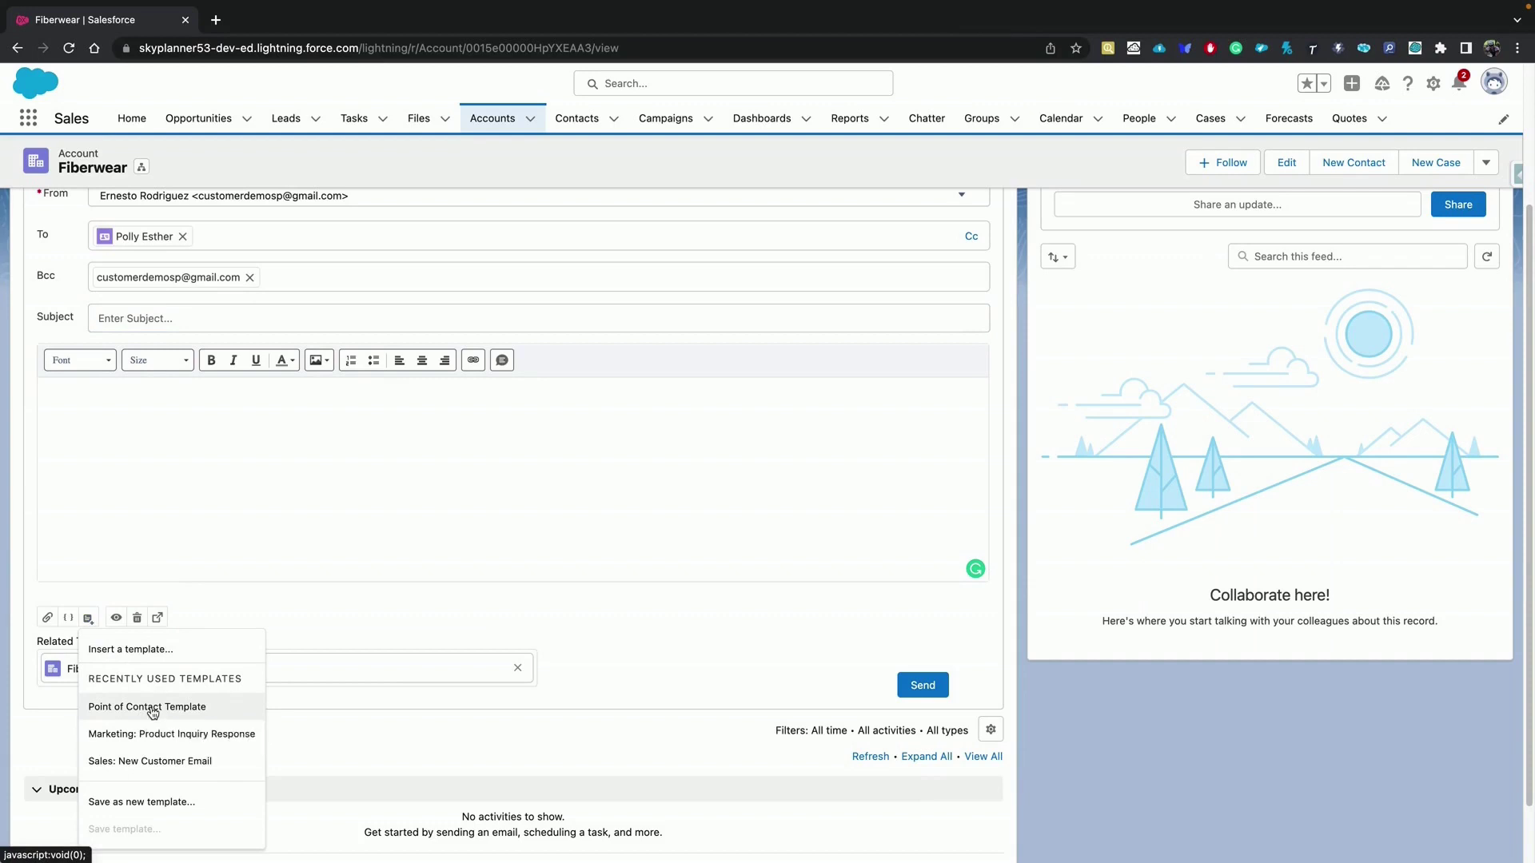
click(152, 708)
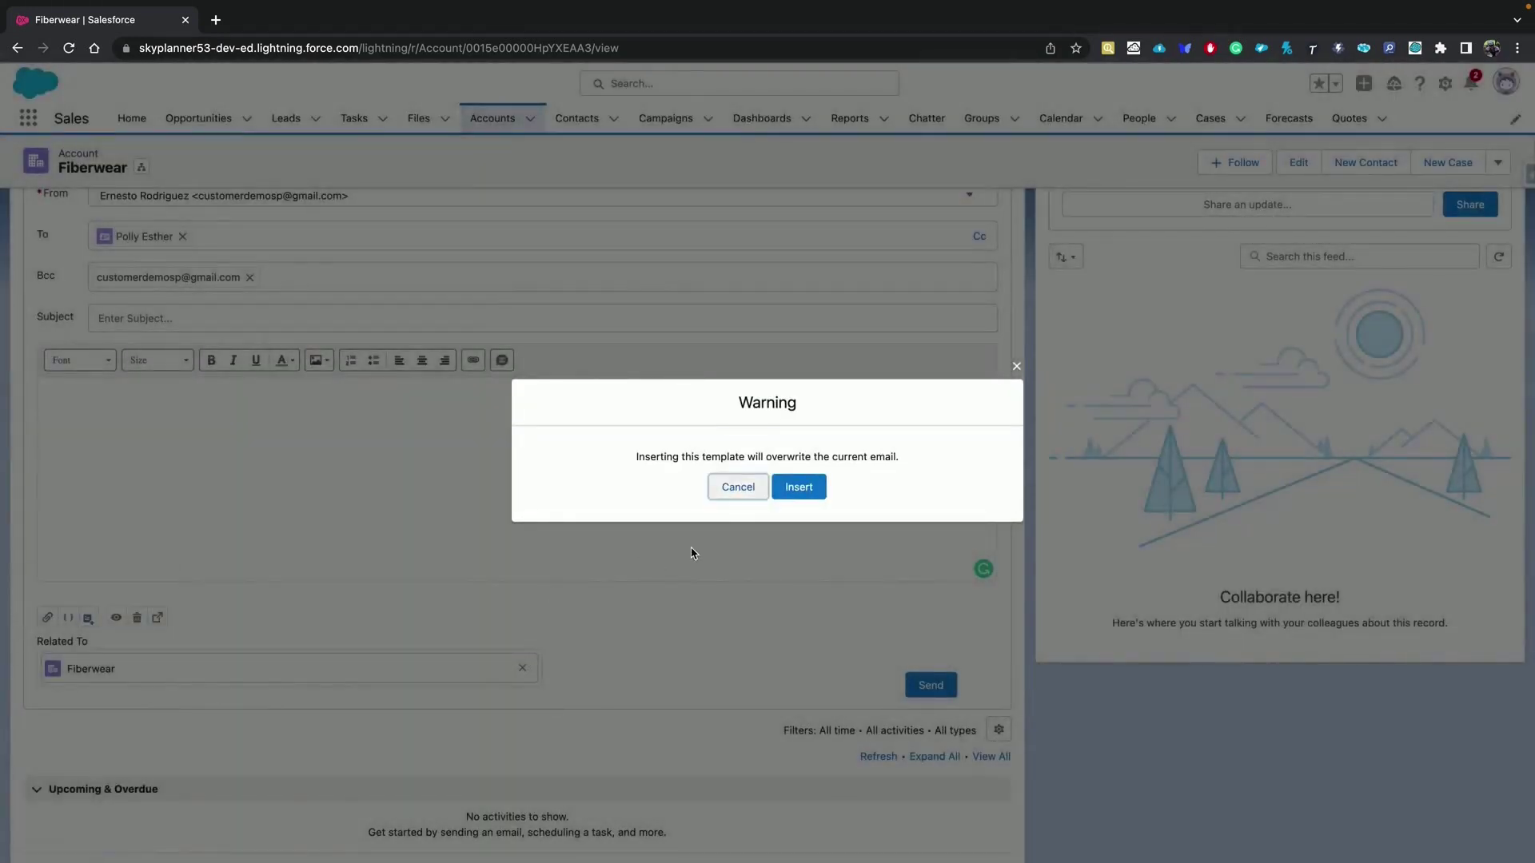
click(798, 487)
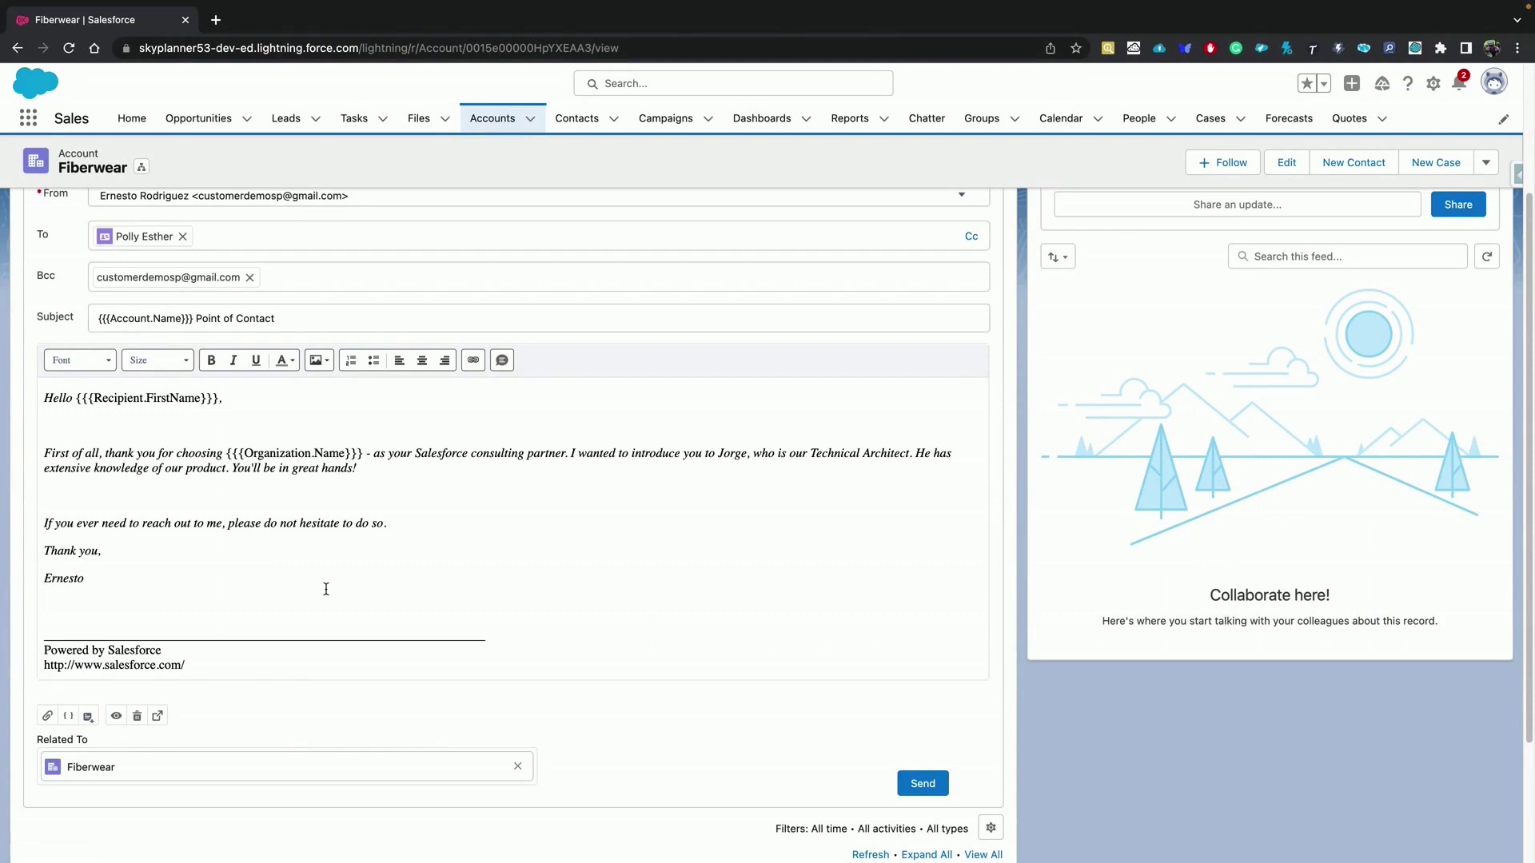
Step: Send the email and open the sent 'Fiberwear Point of Contact' message from the activity timeline
click(924, 788)
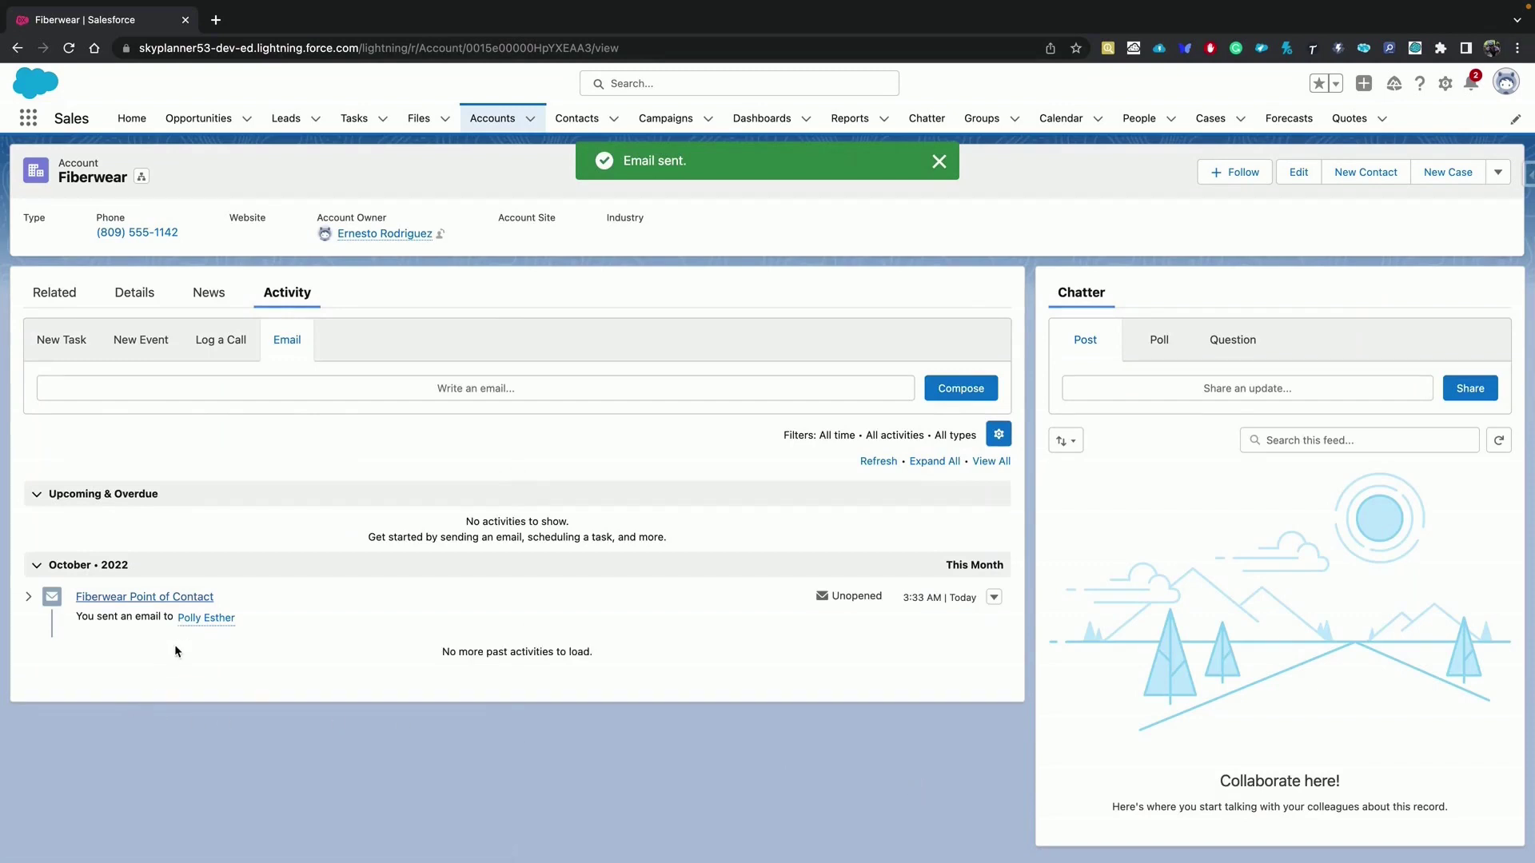
click(172, 598)
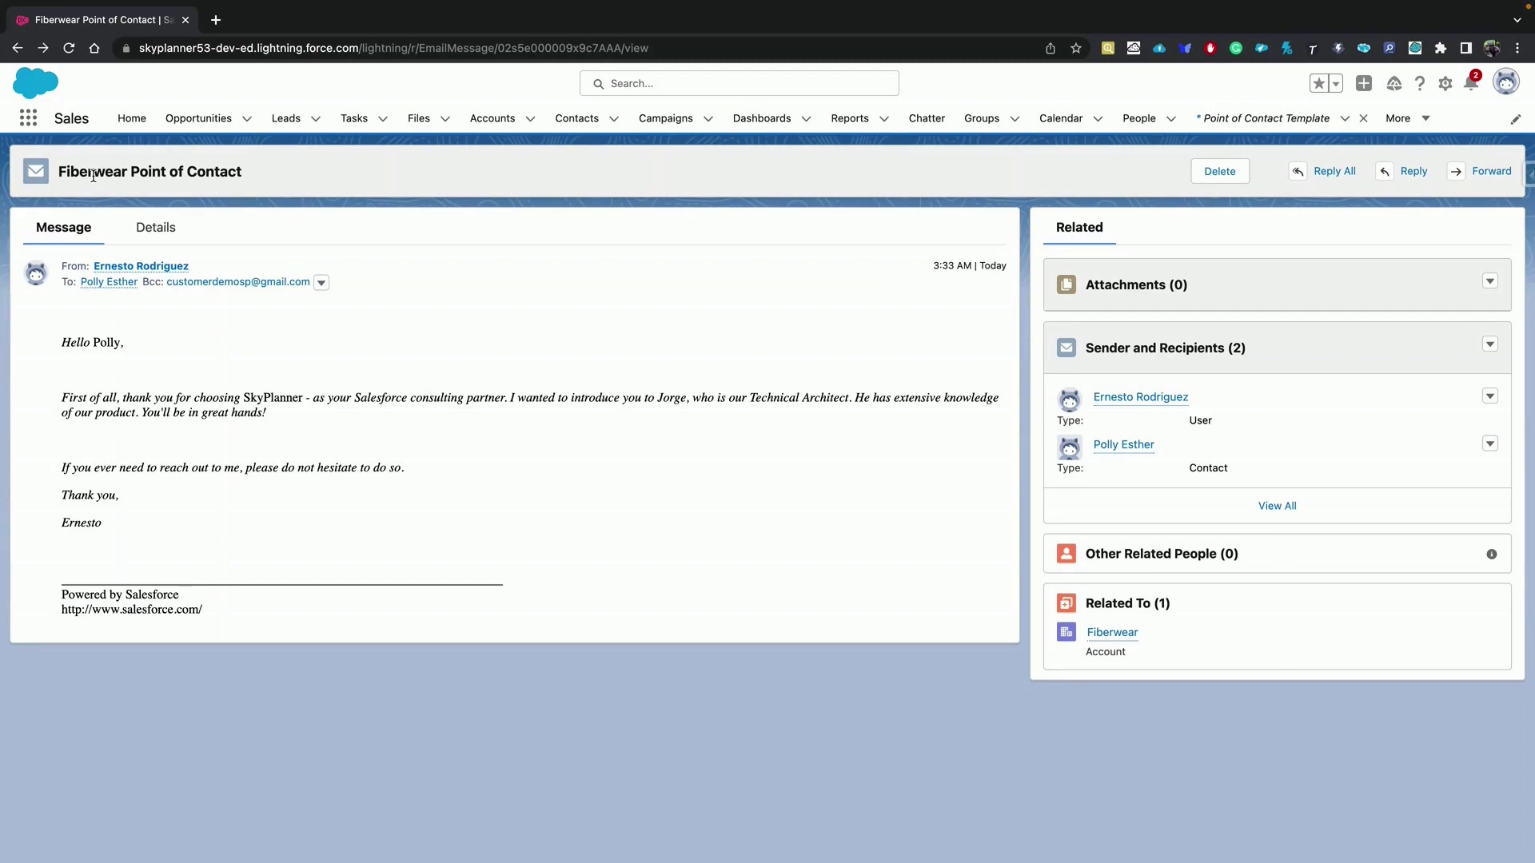
Step: Find Email Templates through the App Launcher and open Point of Contact Template in edit mode
click(28, 118)
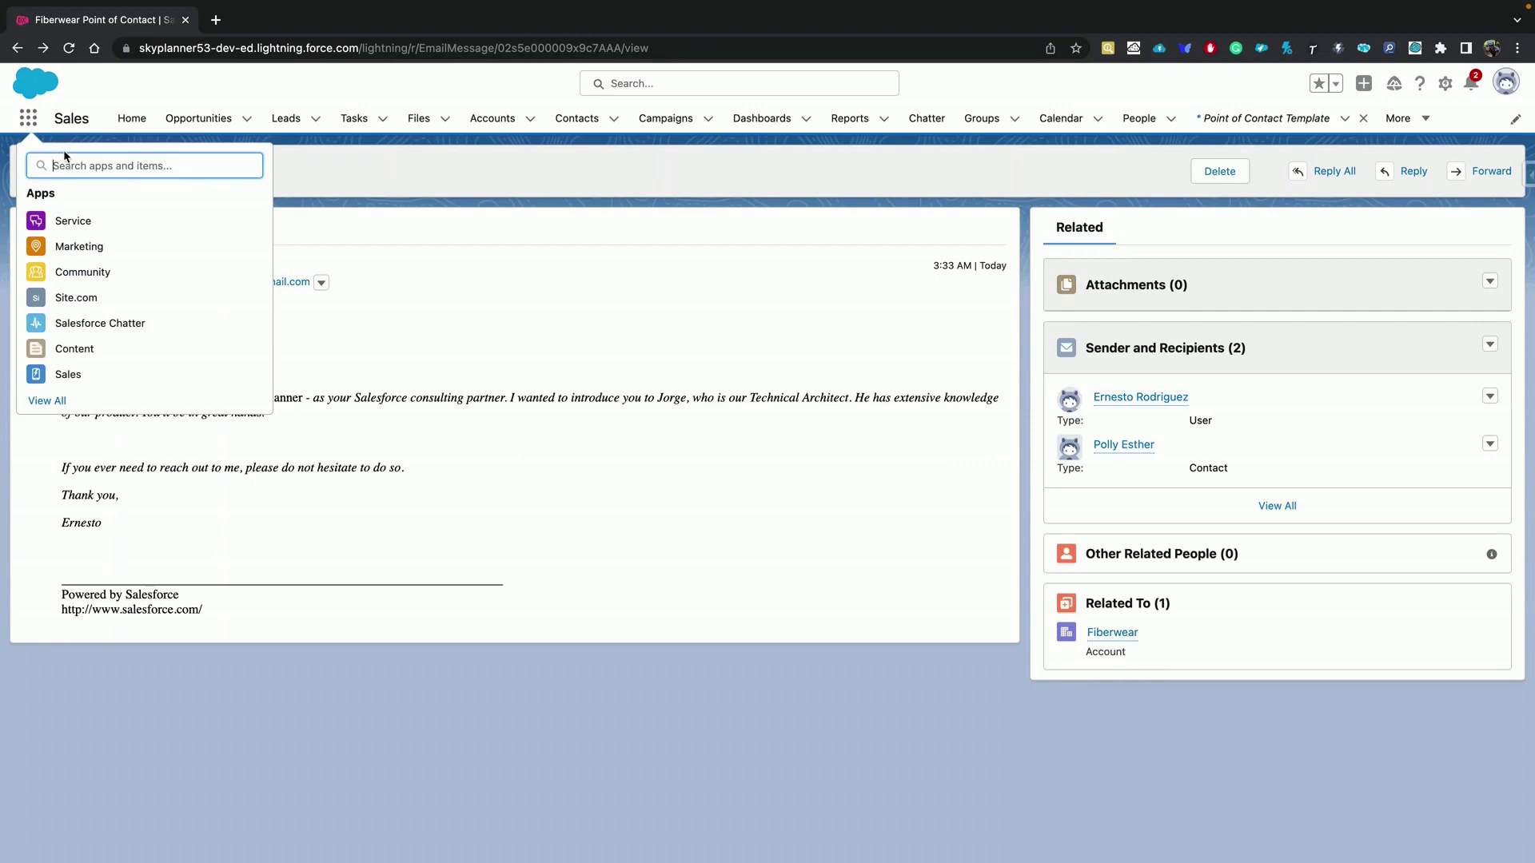
text(email templ)
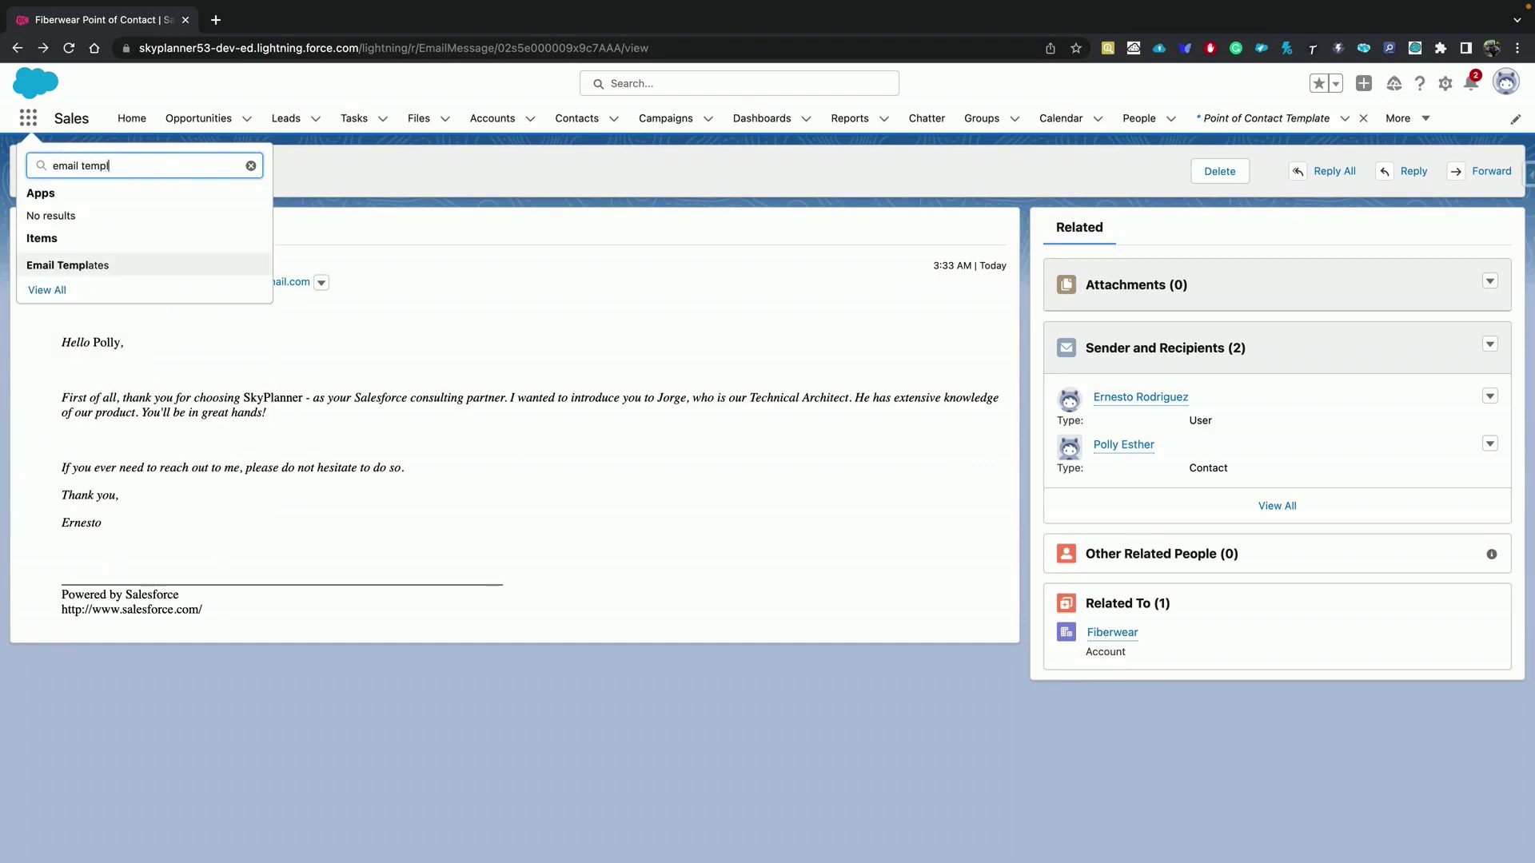
click(79, 267)
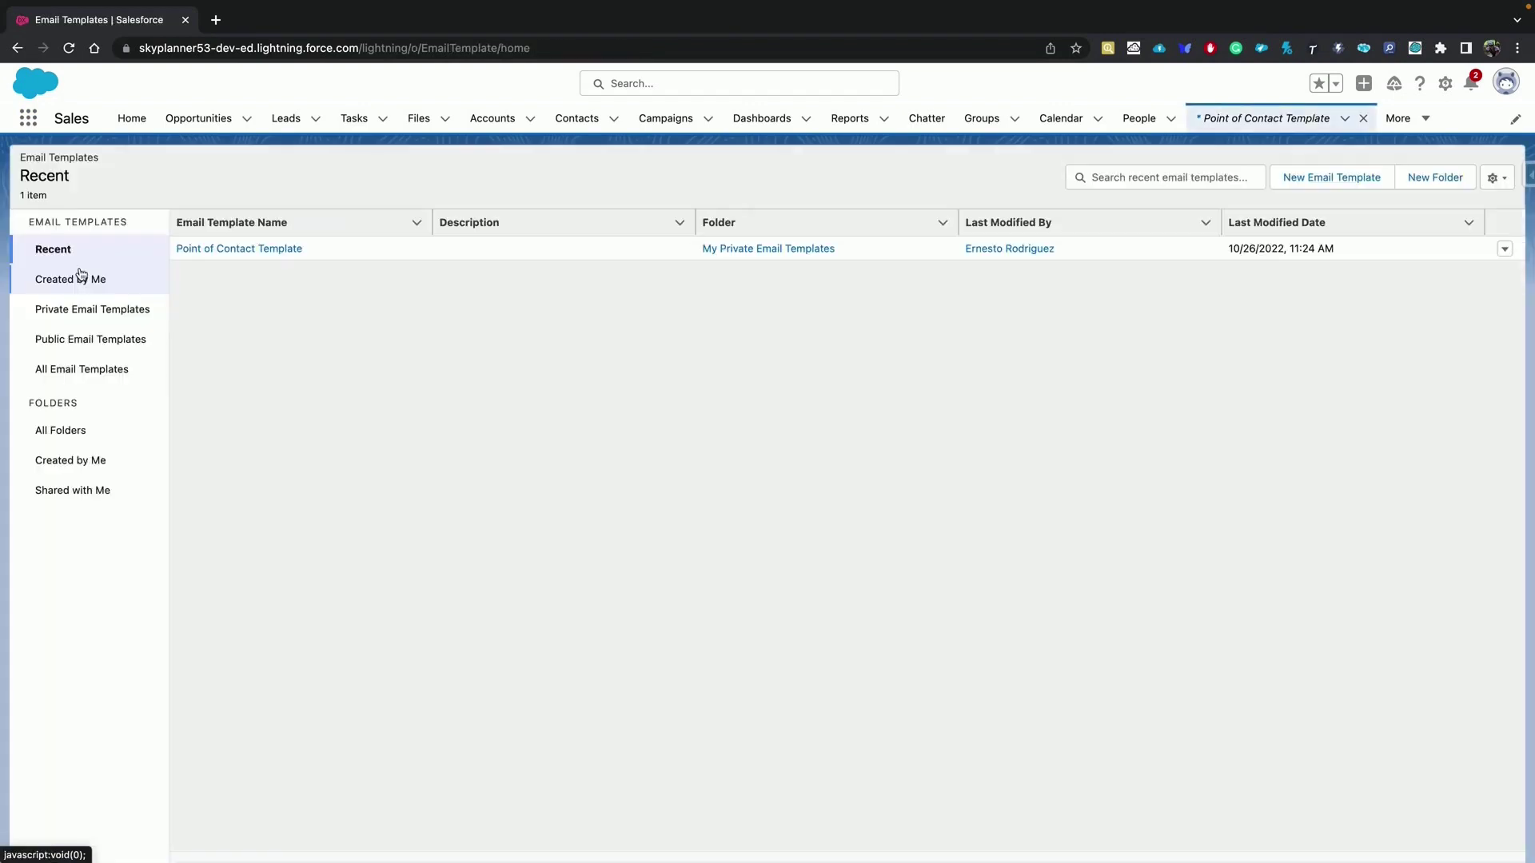
click(207, 253)
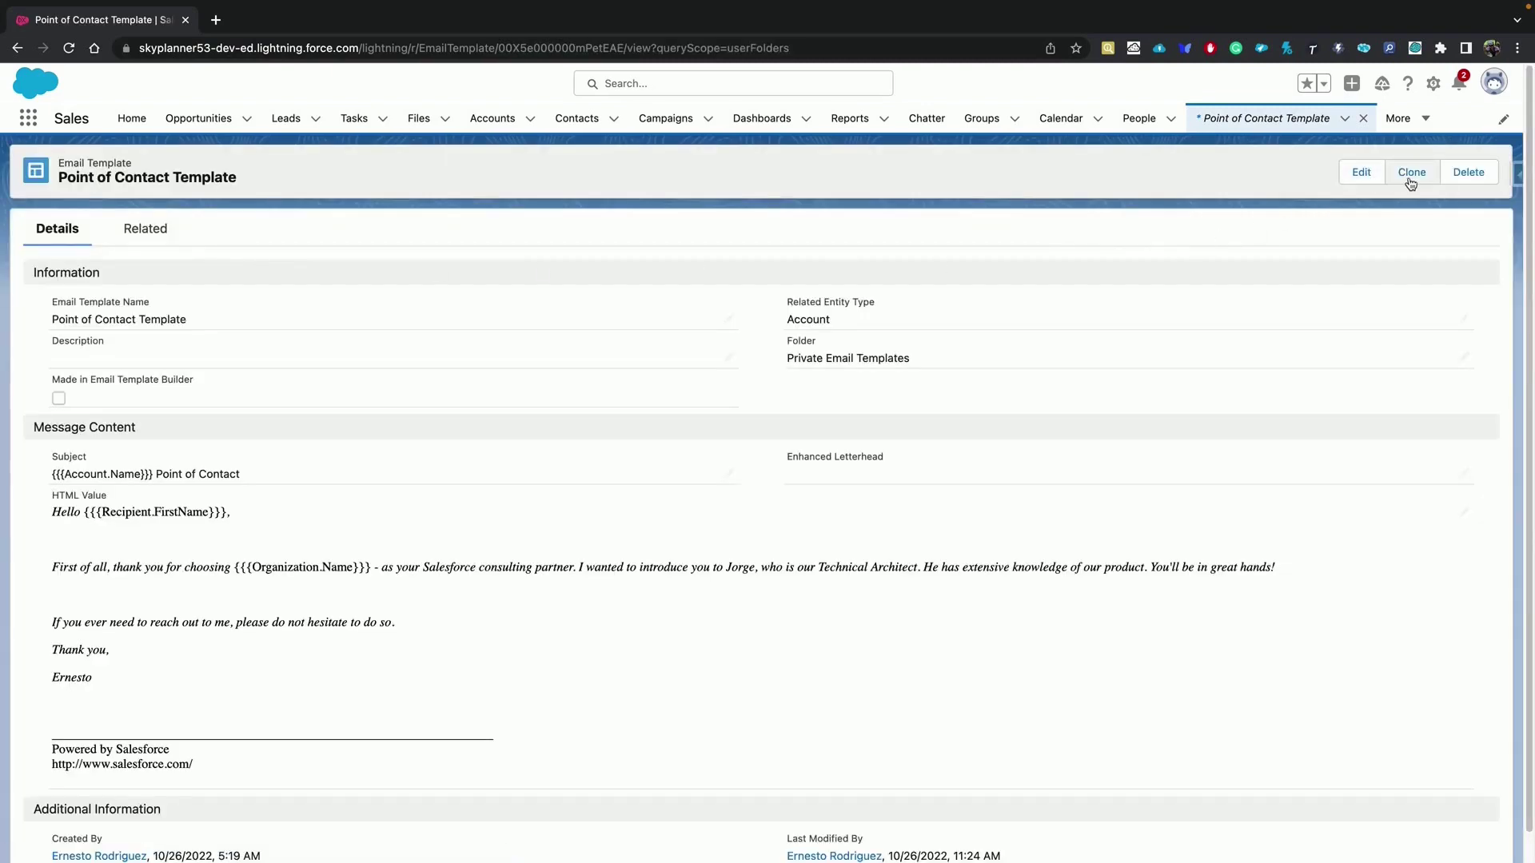
click(1363, 173)
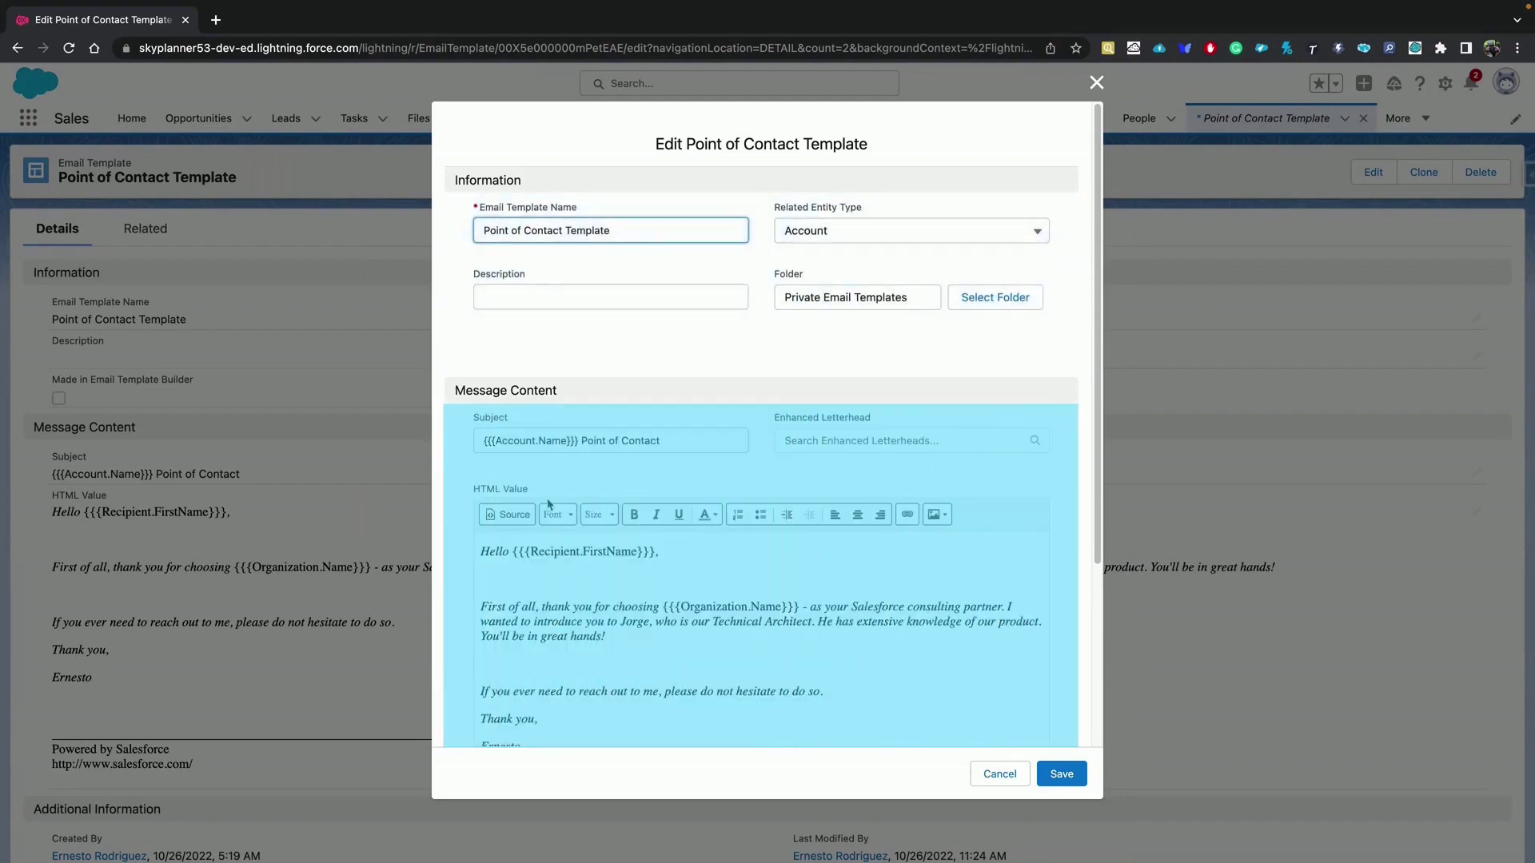
Step: View the template body's HTML source, switch back, and cancel the editor without saving
scroll(685, 582, down, 3)
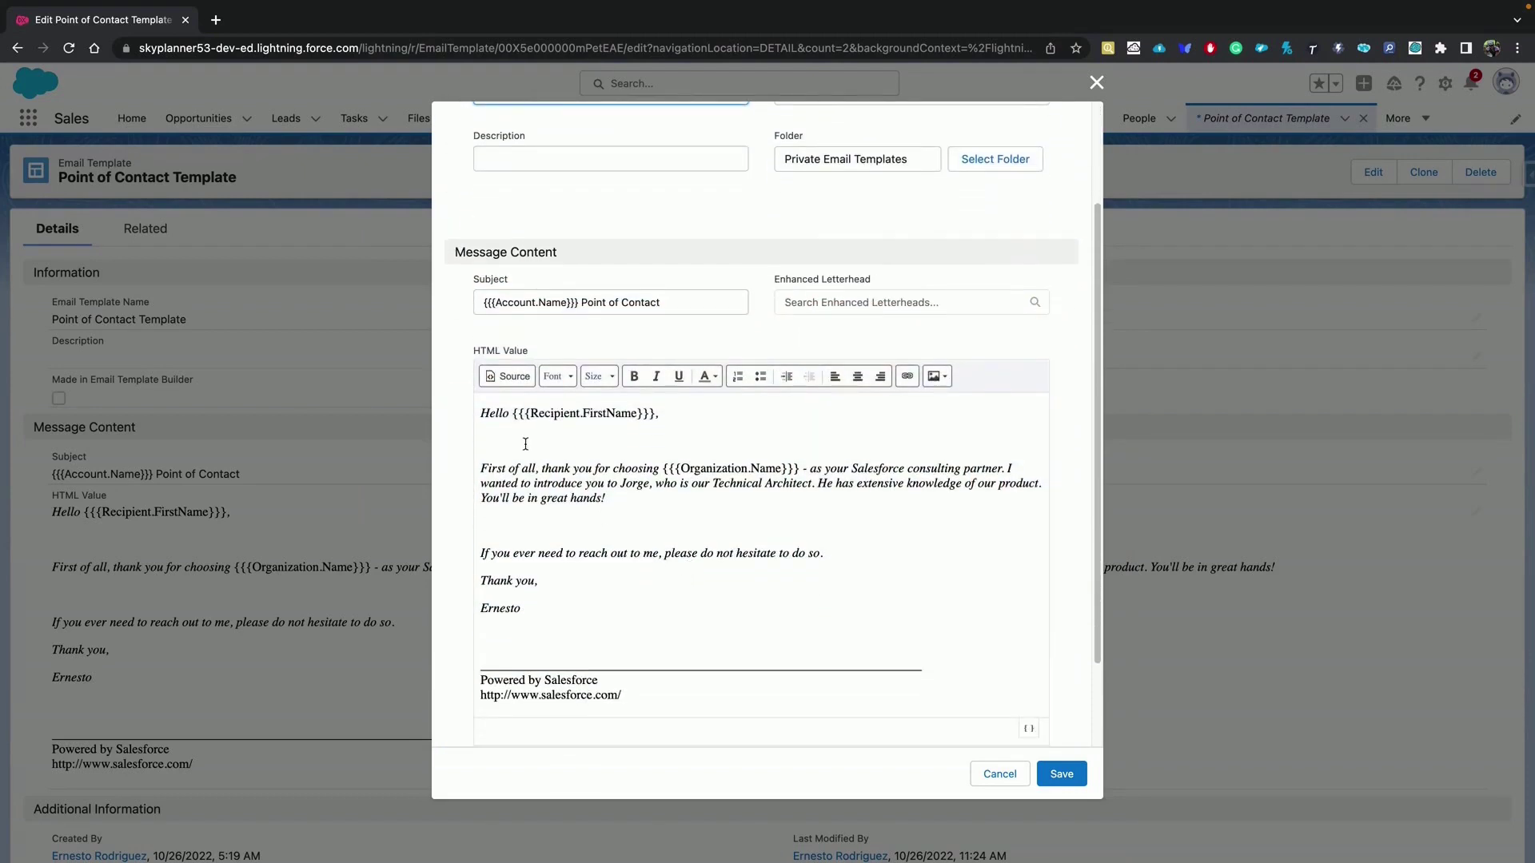
click(509, 384)
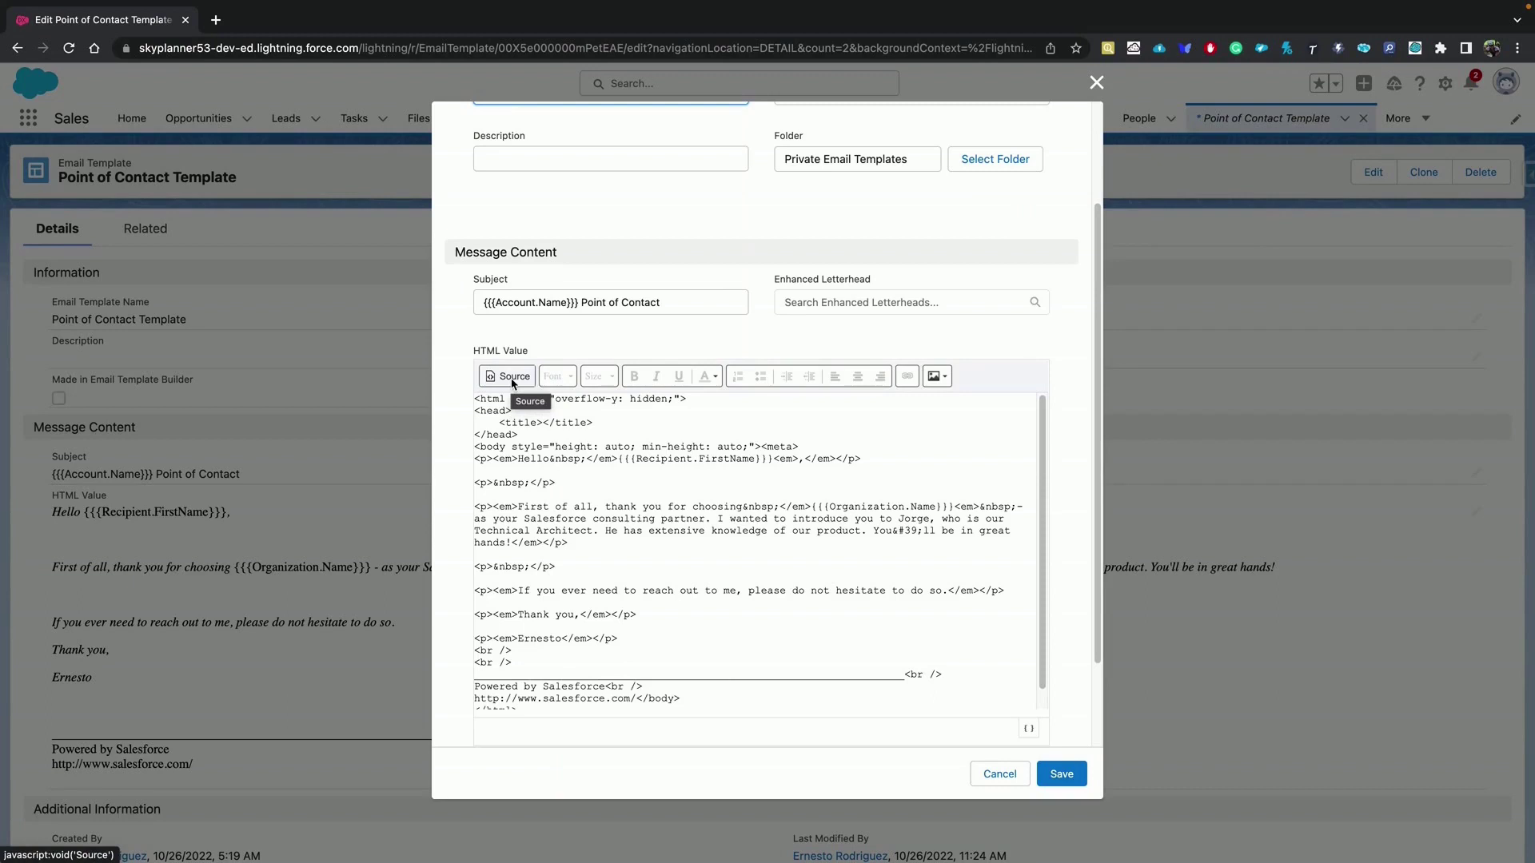
click(513, 383)
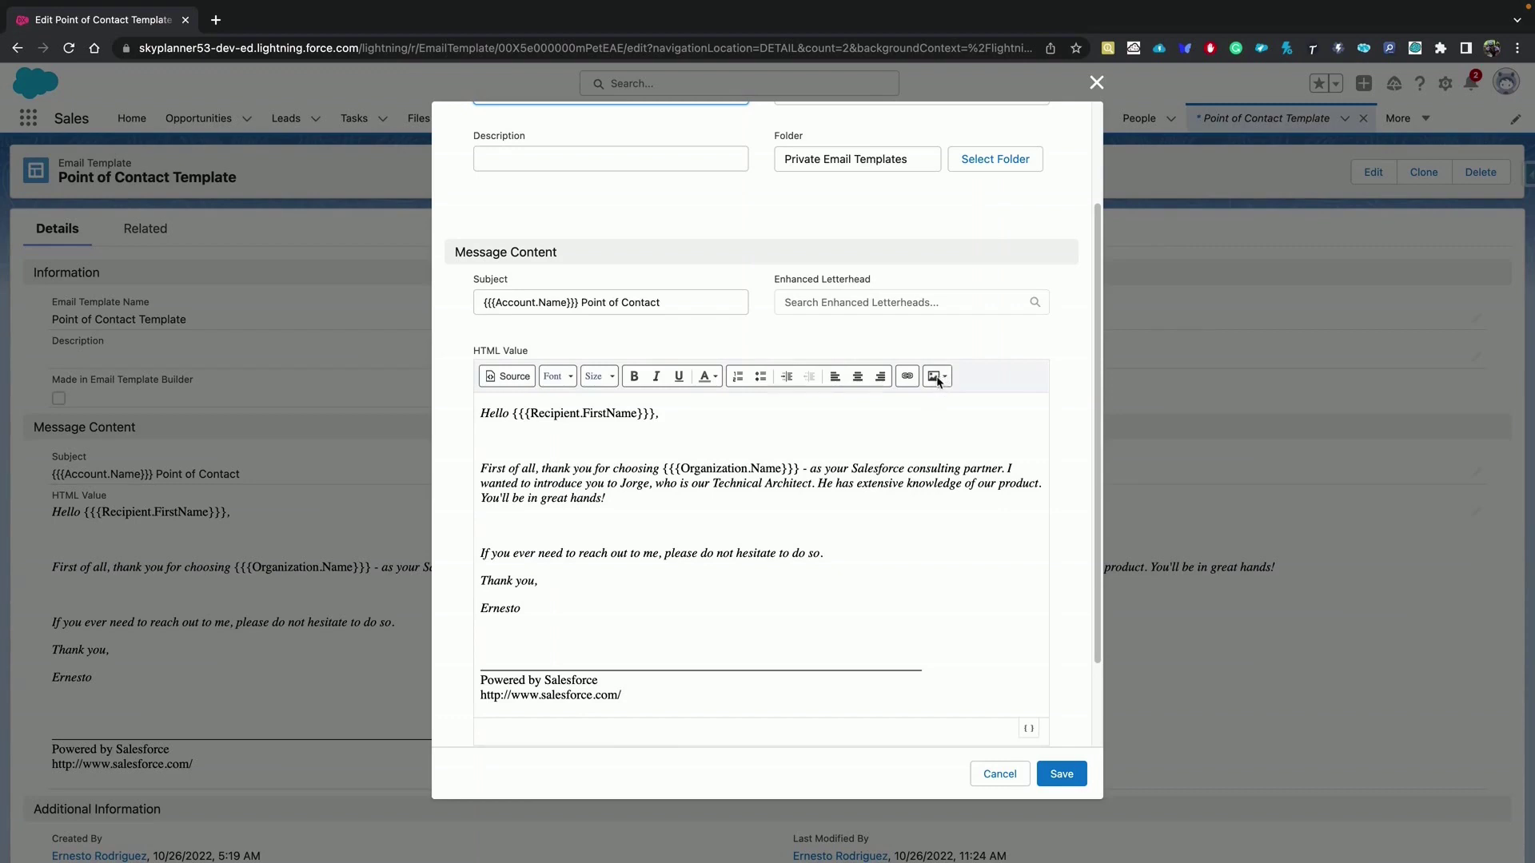
scroll(948, 487, down, 2)
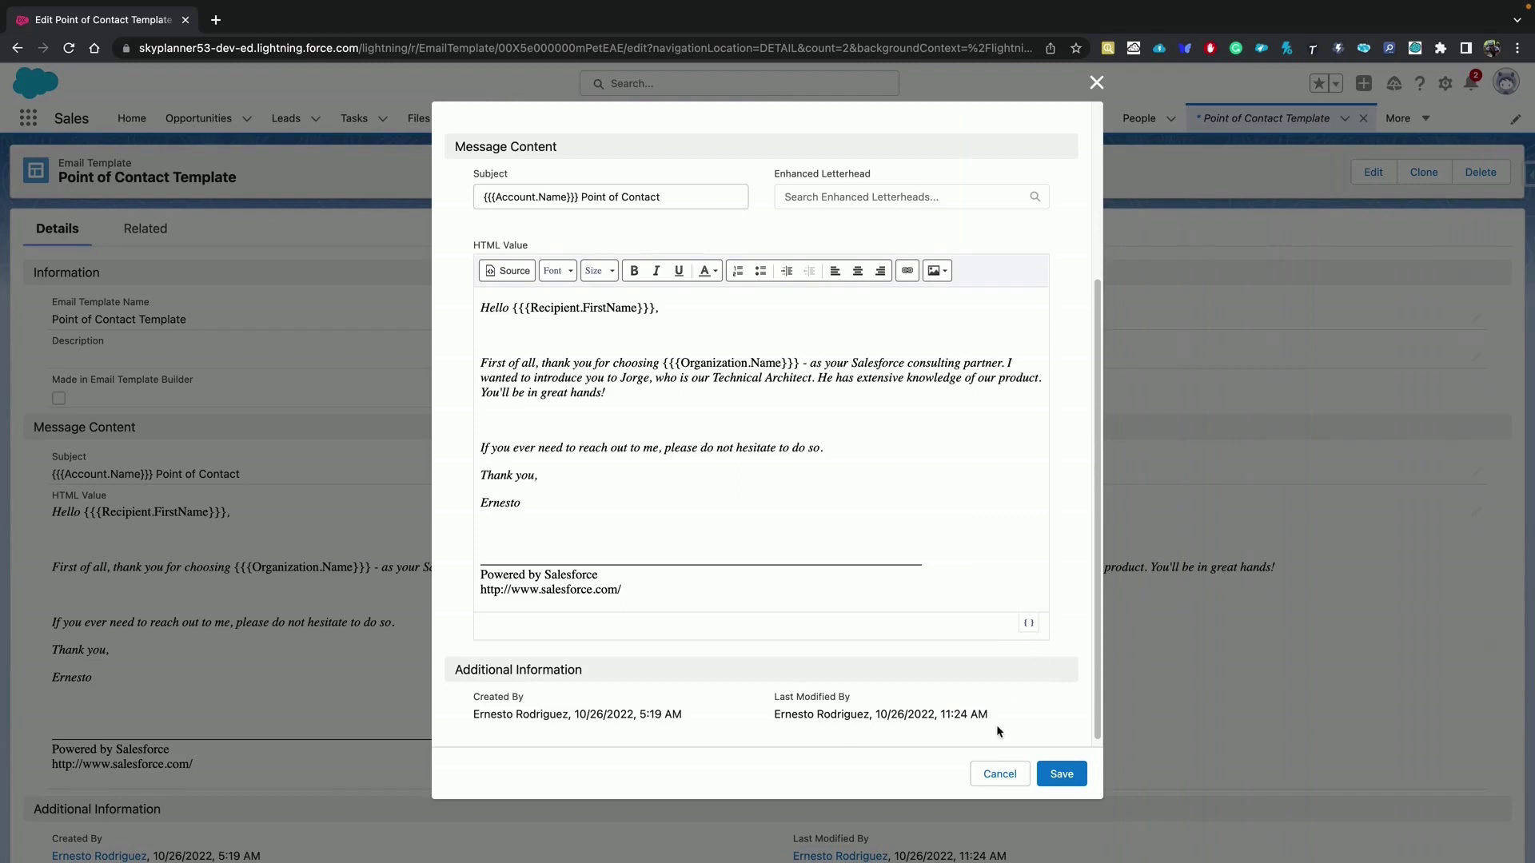
click(998, 774)
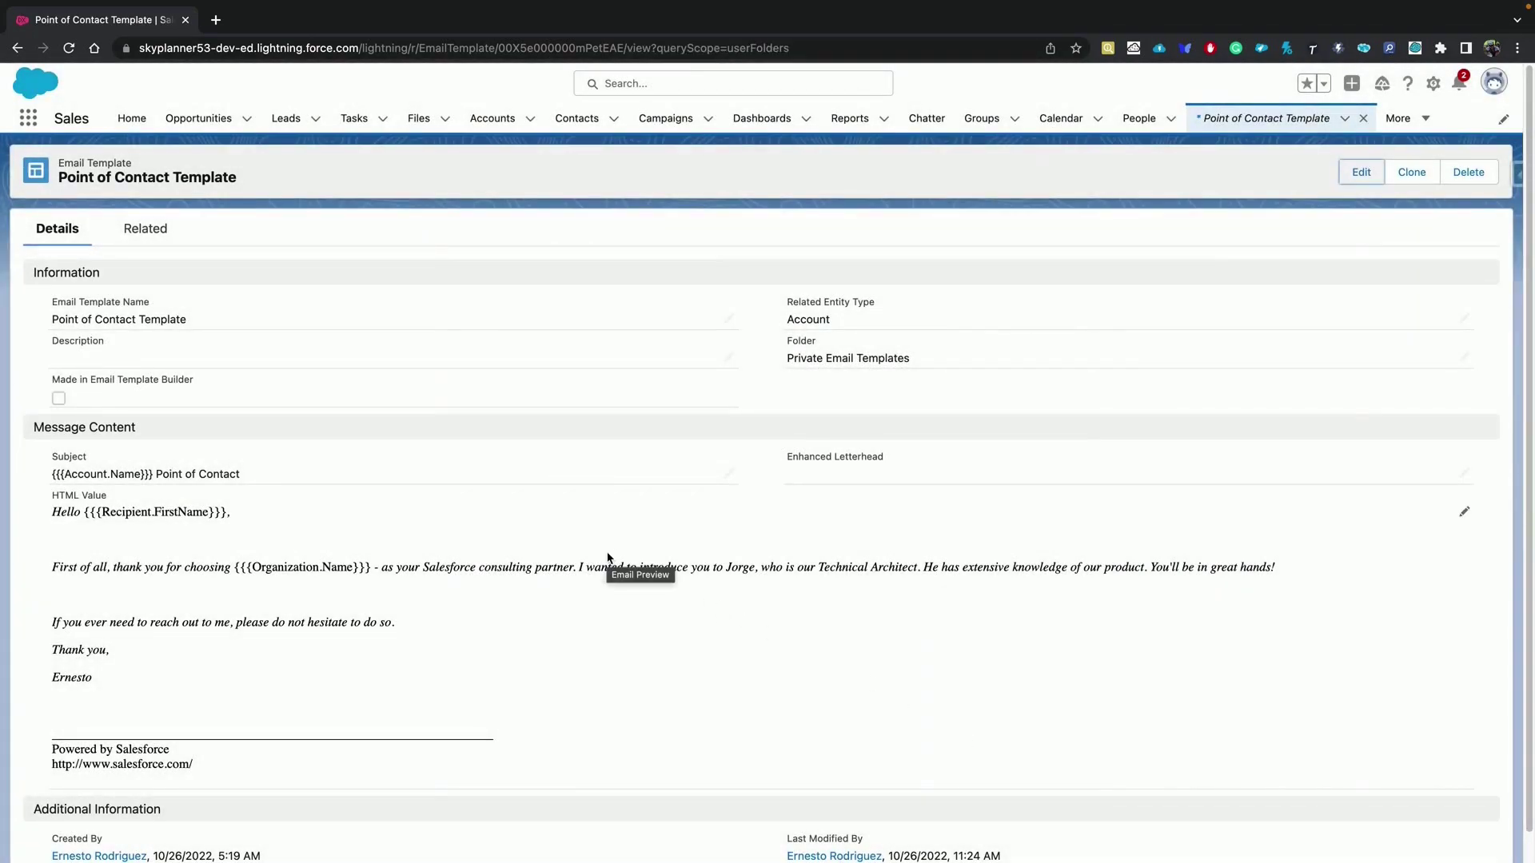
Step: Find Email Templates via the App Launcher search 'email temp' and start a new email template
click(28, 119)
text(email temp)
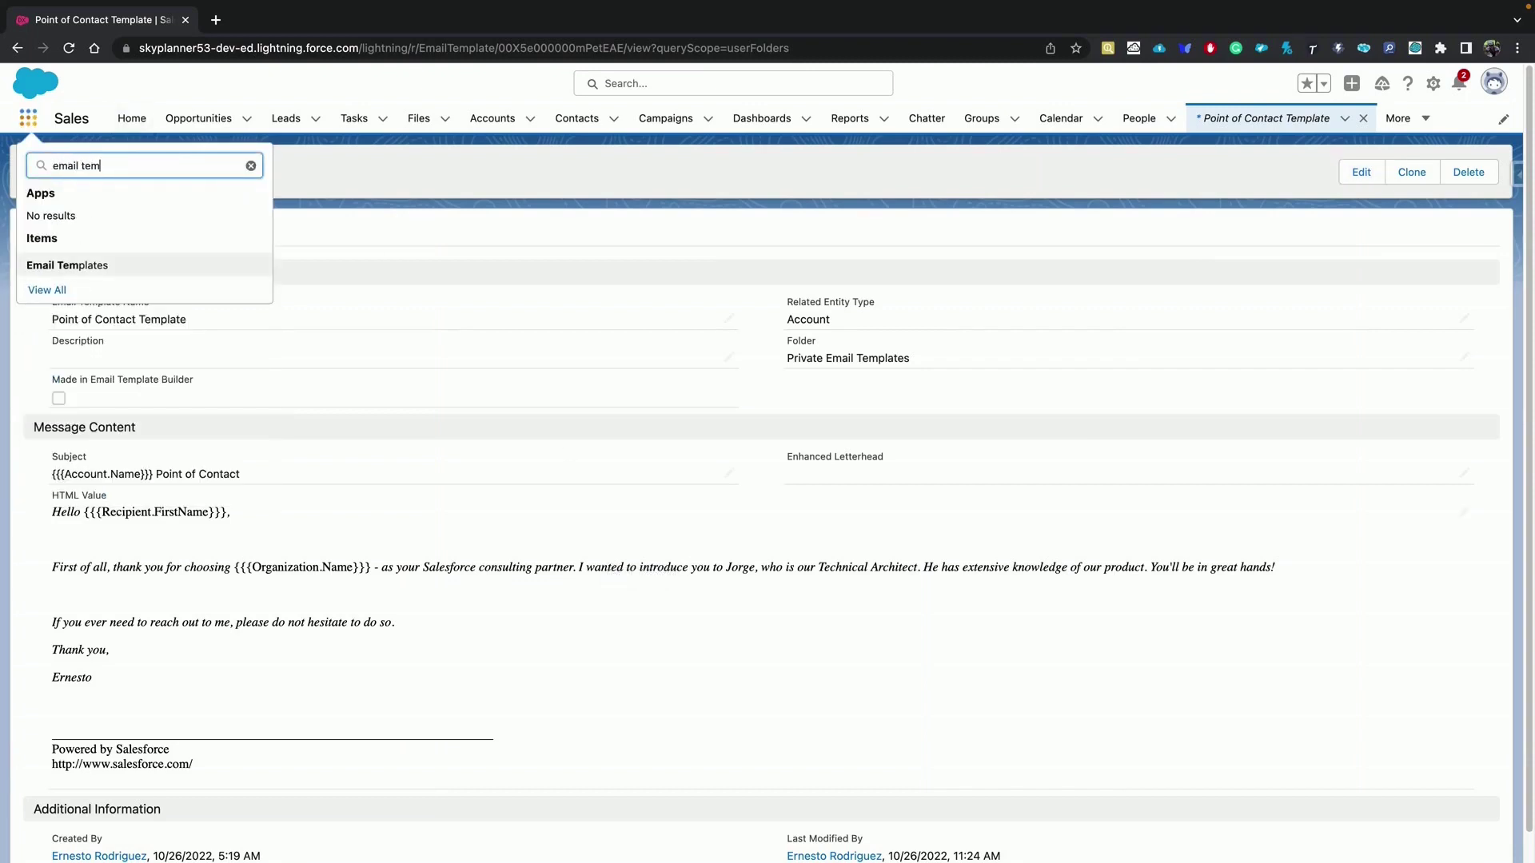
click(72, 265)
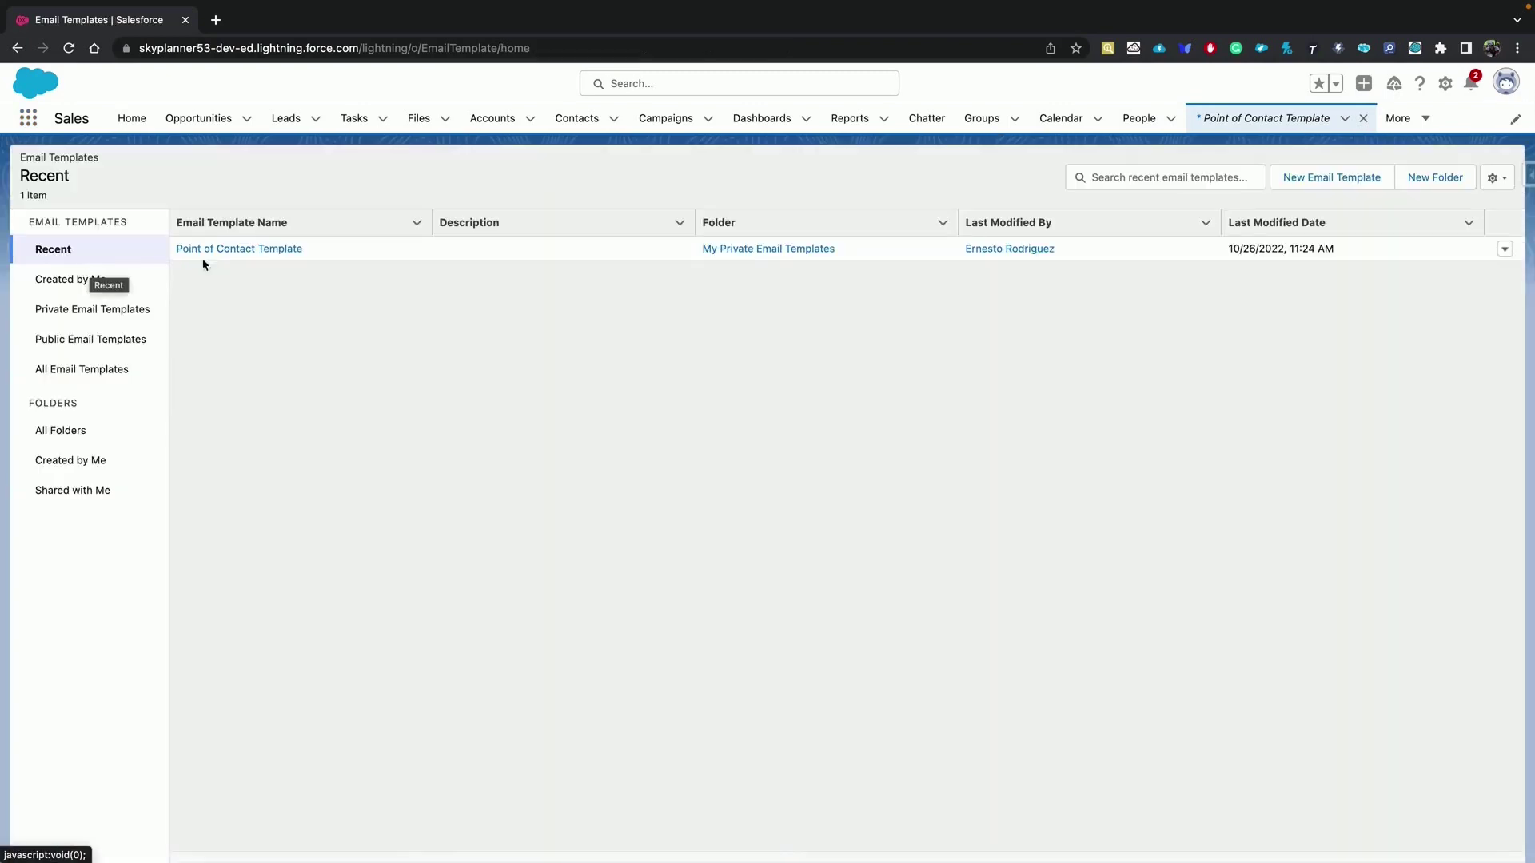
click(1320, 185)
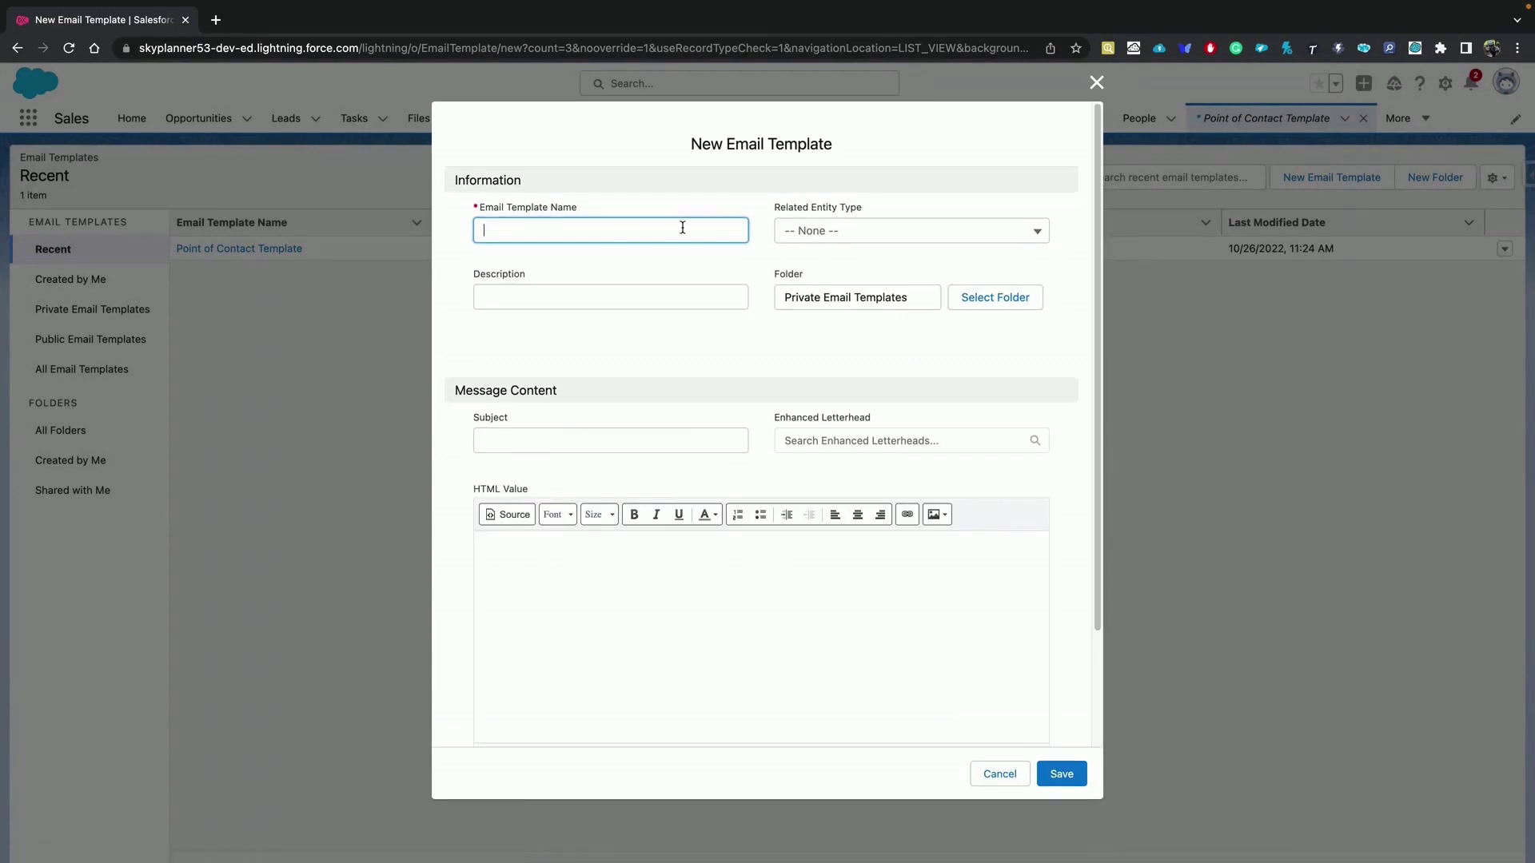
Step: Name the template 'General Support Follow Up' and set its subject to 'Thanks for your inquiry'
text(General Support G)
text(ollow Up)
click(583, 439)
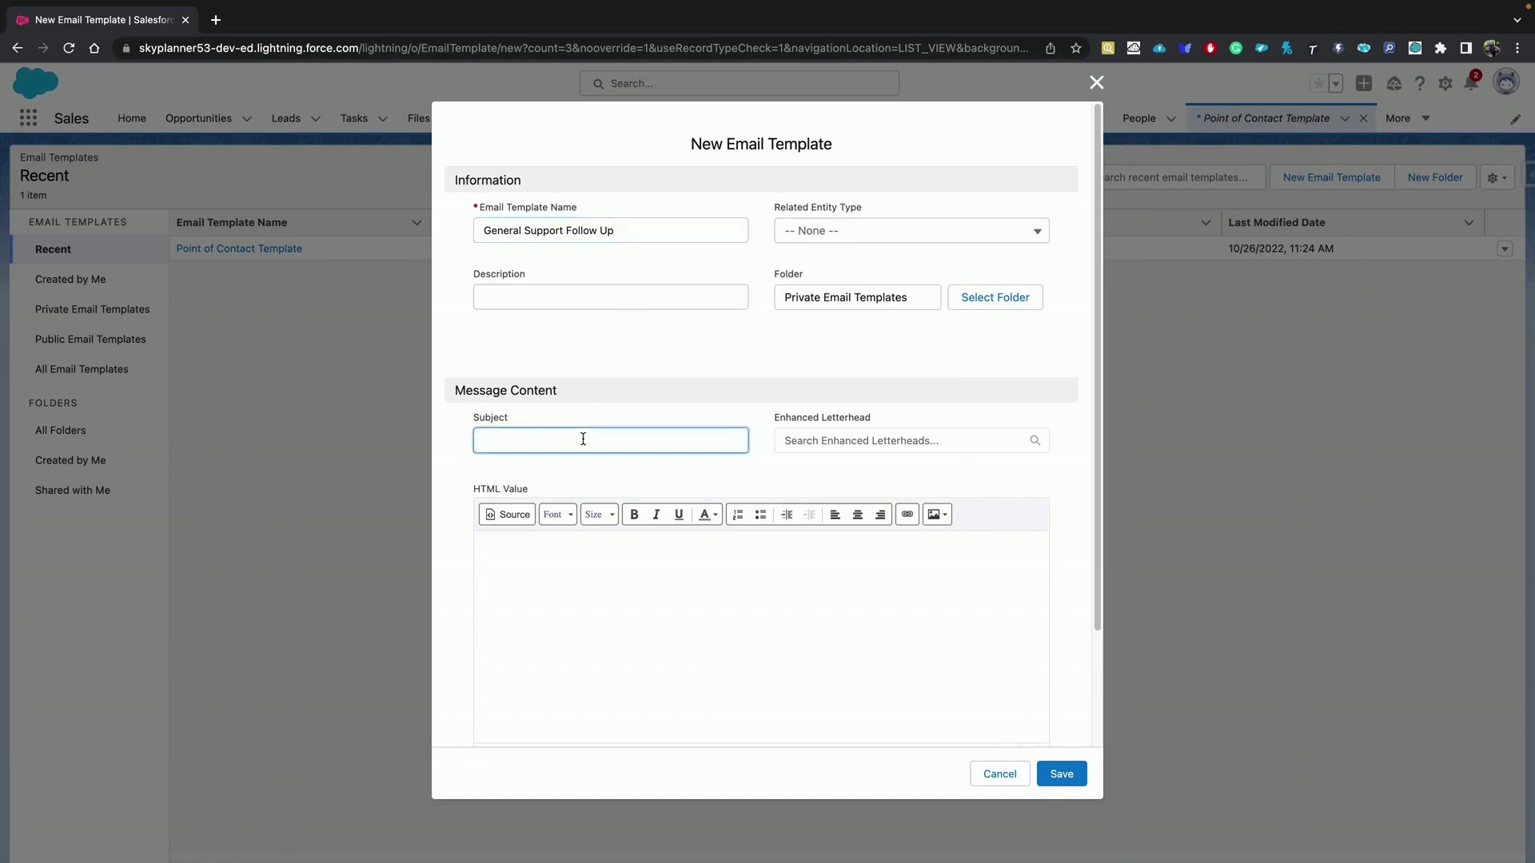
scroll(583, 439, down, 1)
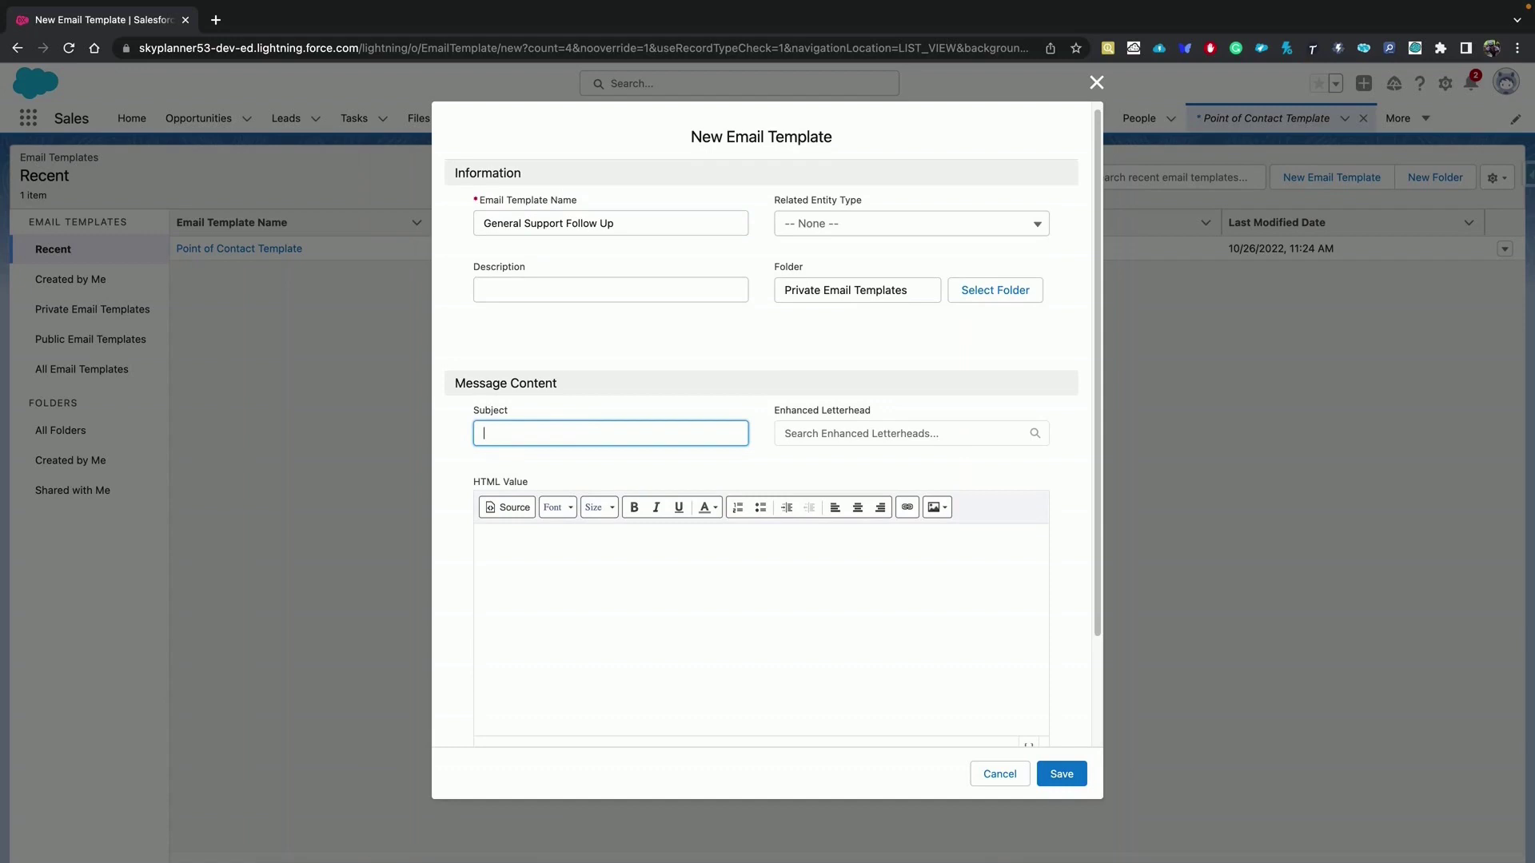
text(Thanks for your inquiry)
Step: Relate the template to Contact, apply the Customer Support letterhead, and begin the body 'We appreciate your patience…'
click(867, 228)
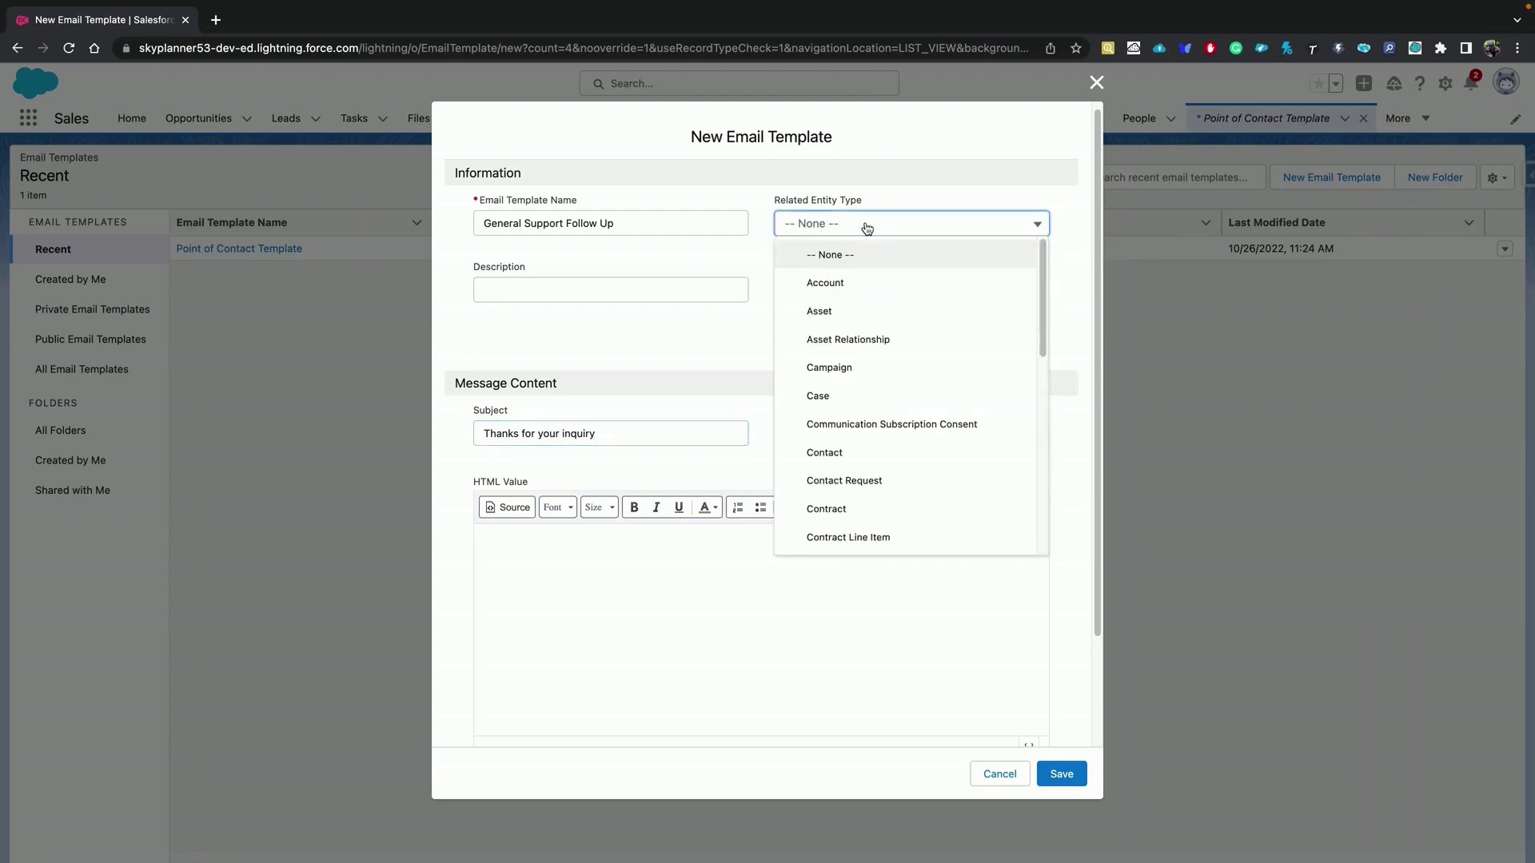
click(858, 458)
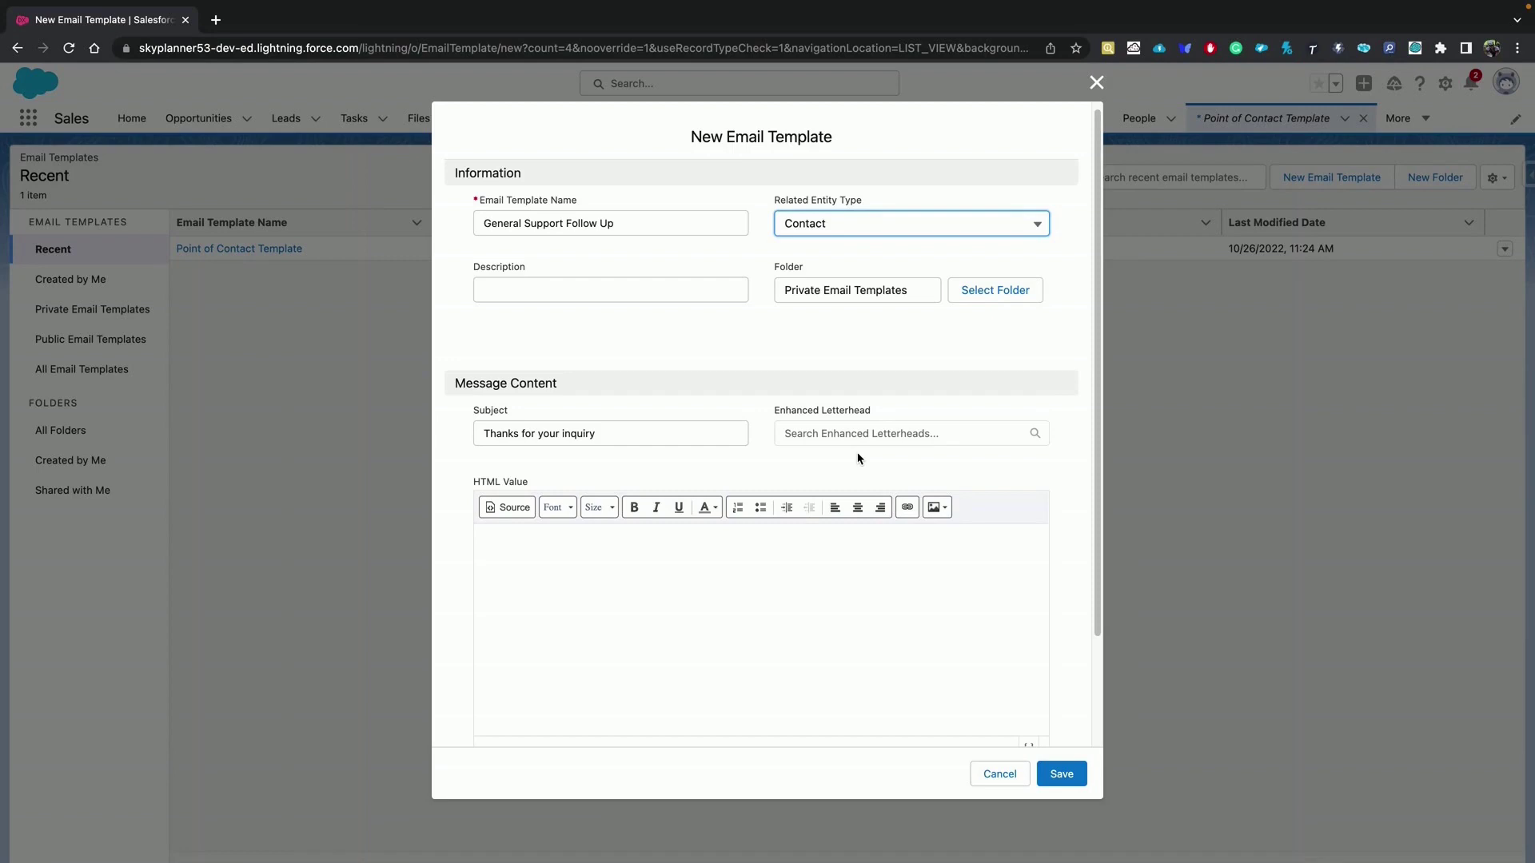
click(852, 438)
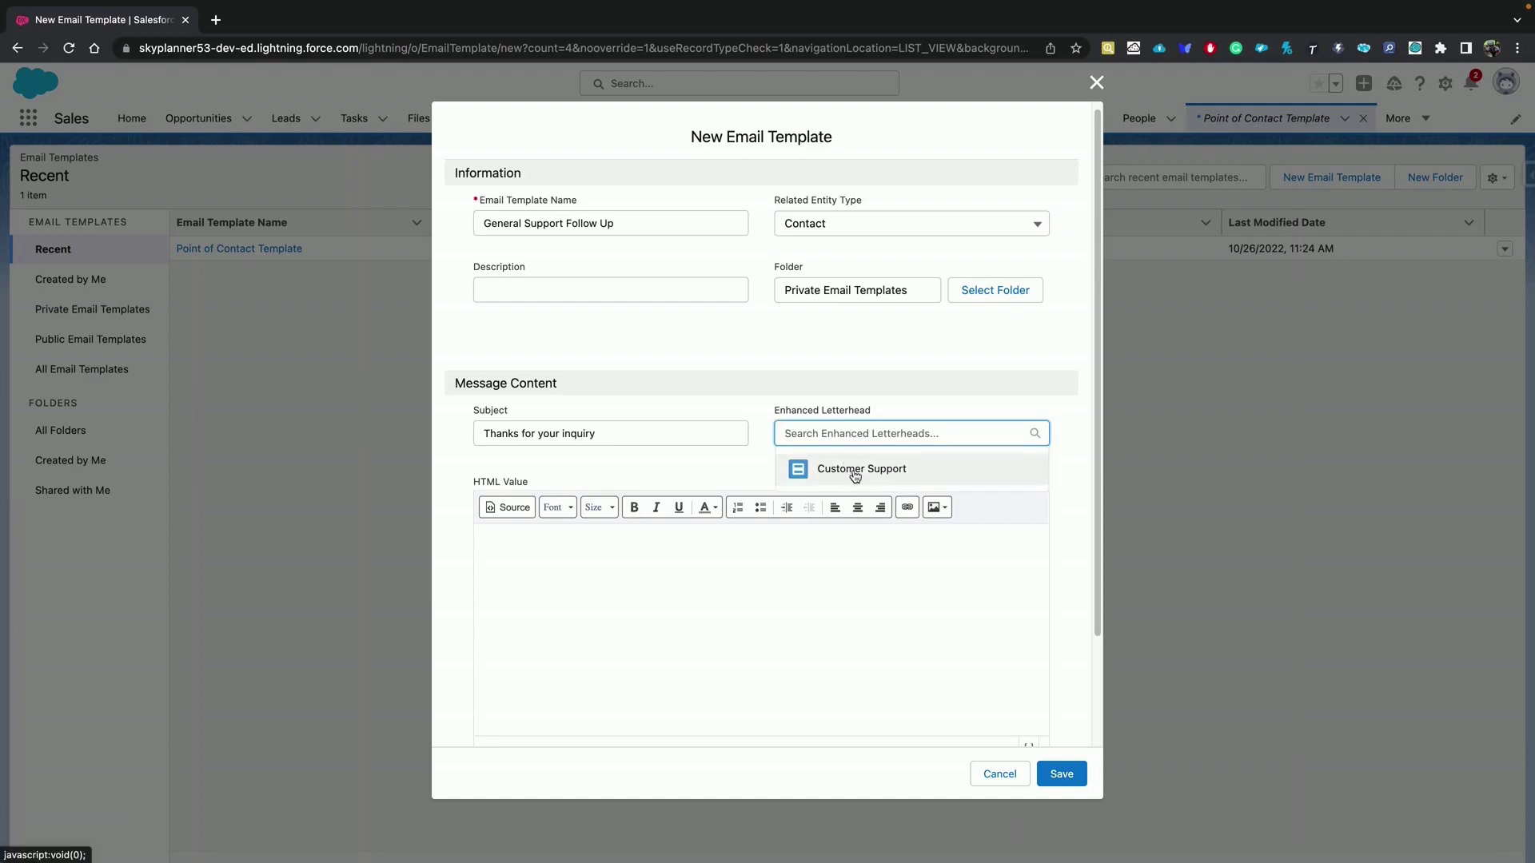
click(854, 474)
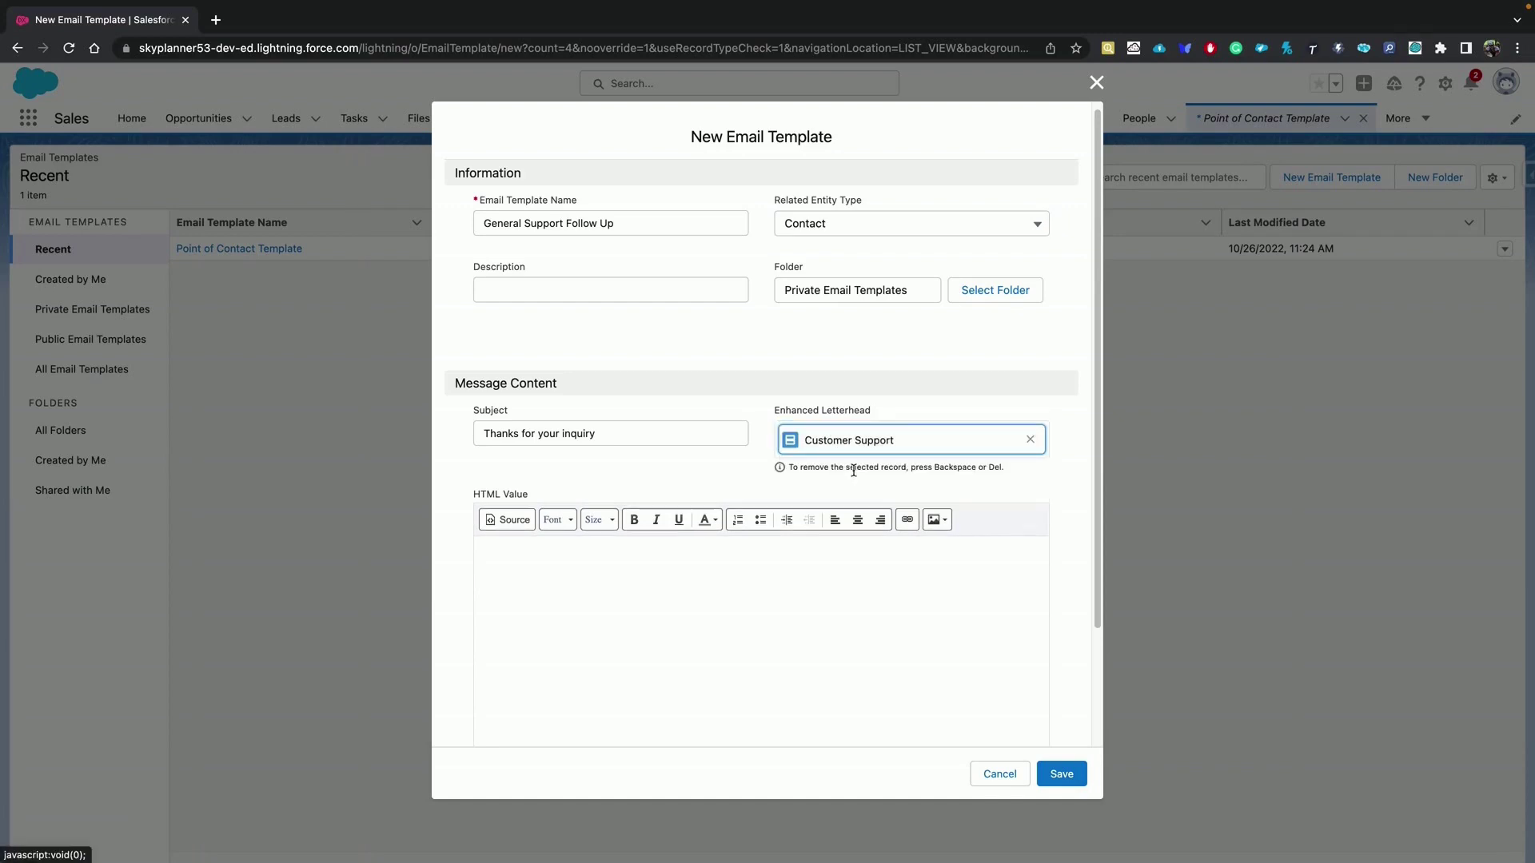
click(736, 579)
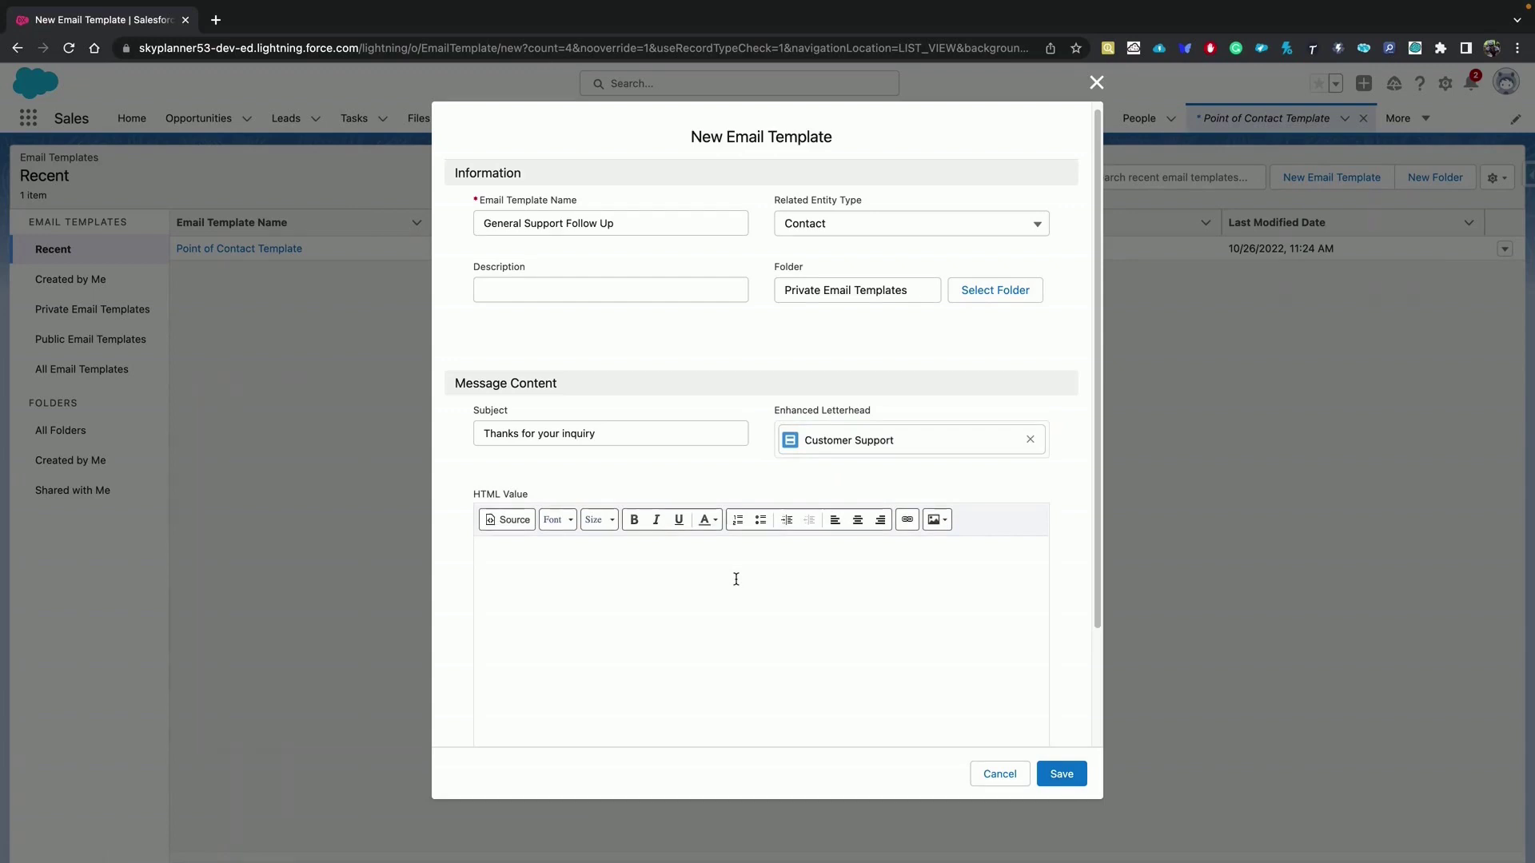
text(We appreciate your patience )
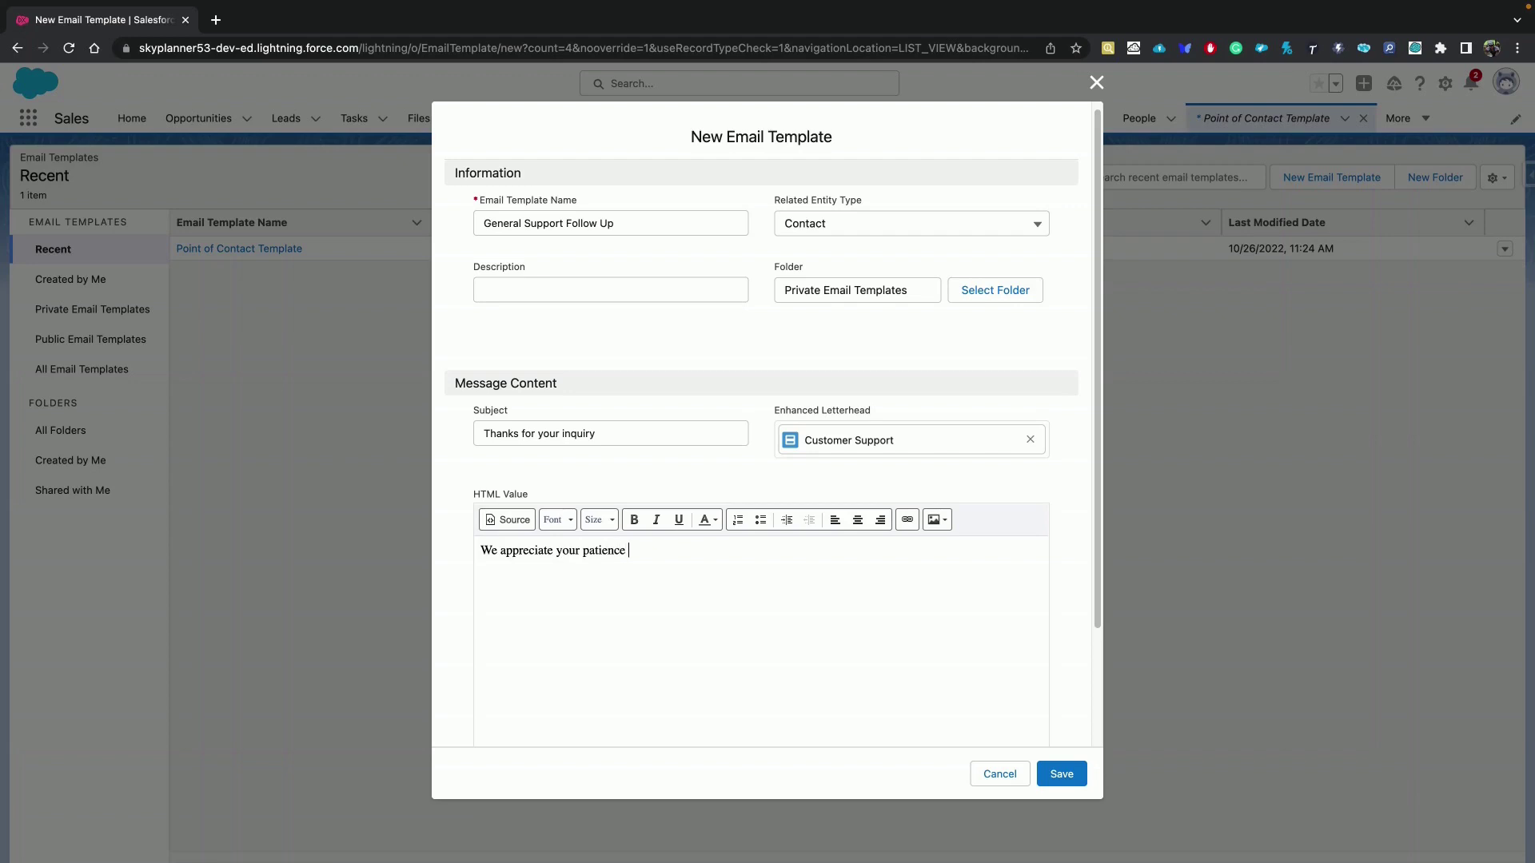
text(and will be happy to solv )
text( this issue)
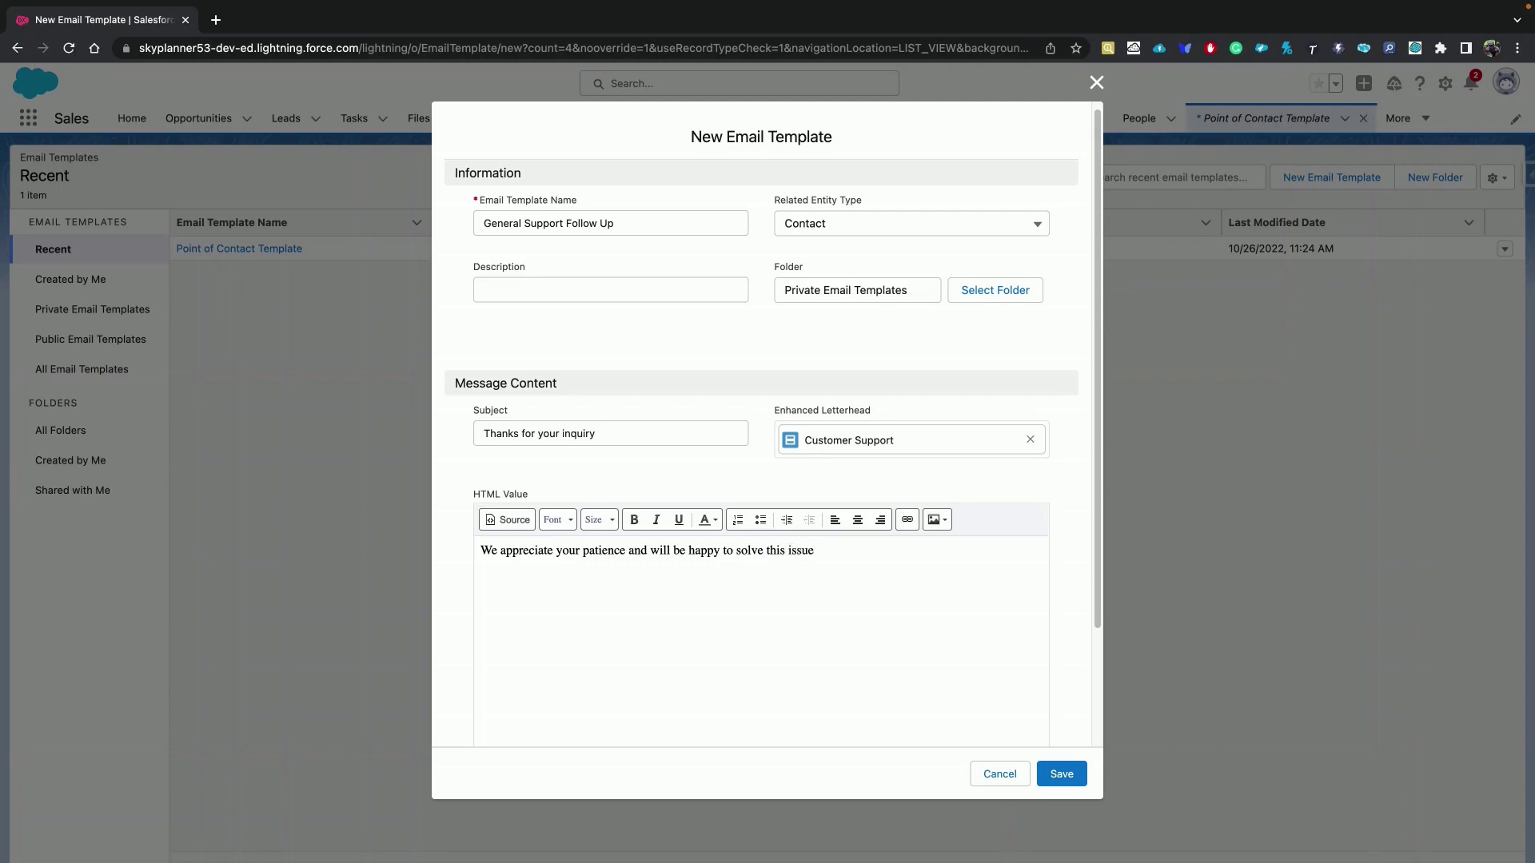
text( for you.)
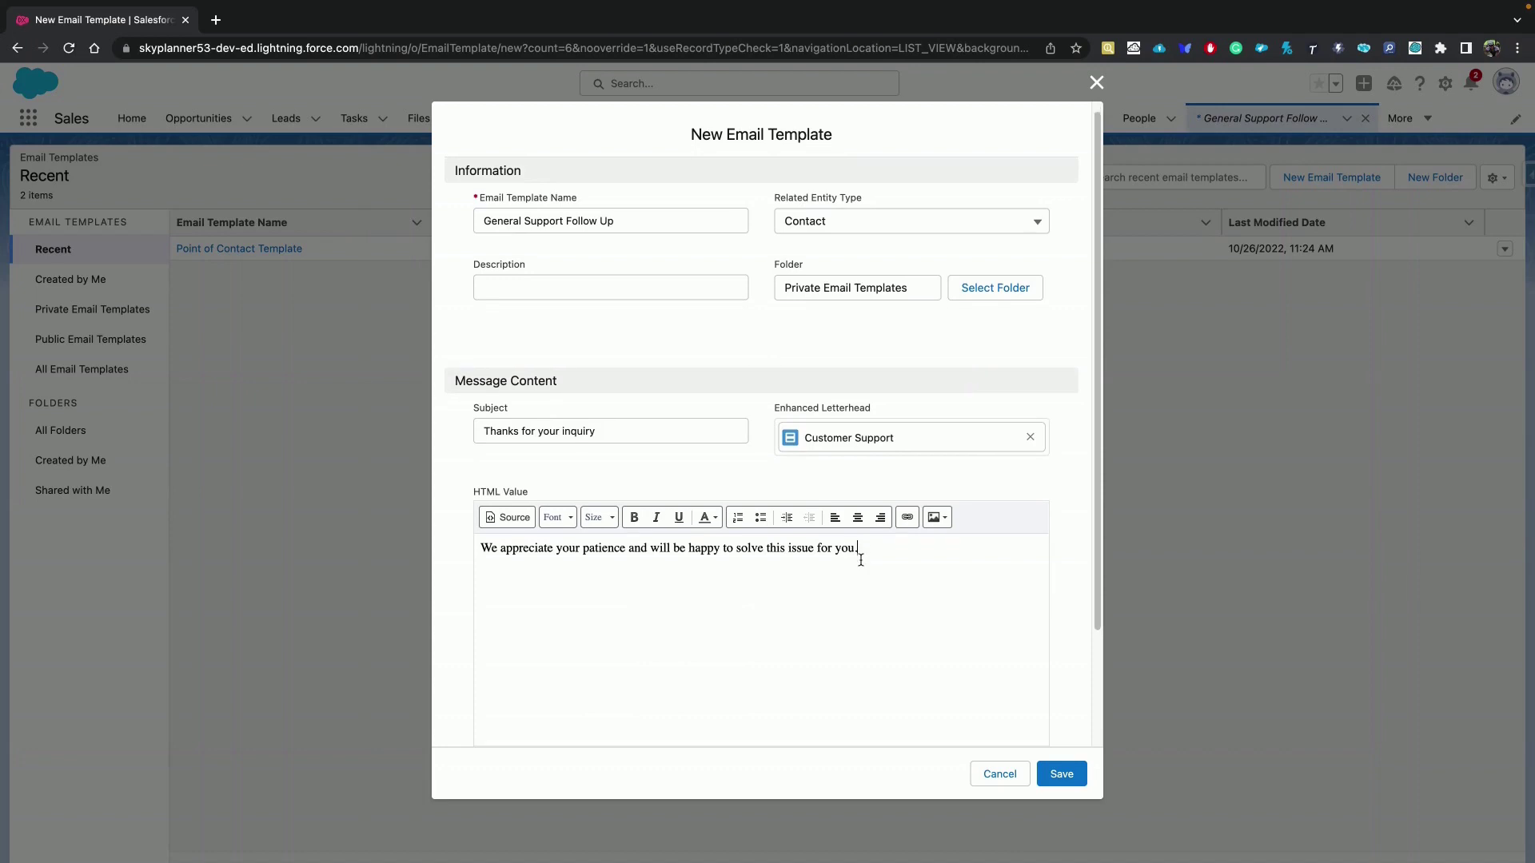
Step: Scroll down the New Email Template form once the body sentence is finished
scroll(861, 557, down, 2)
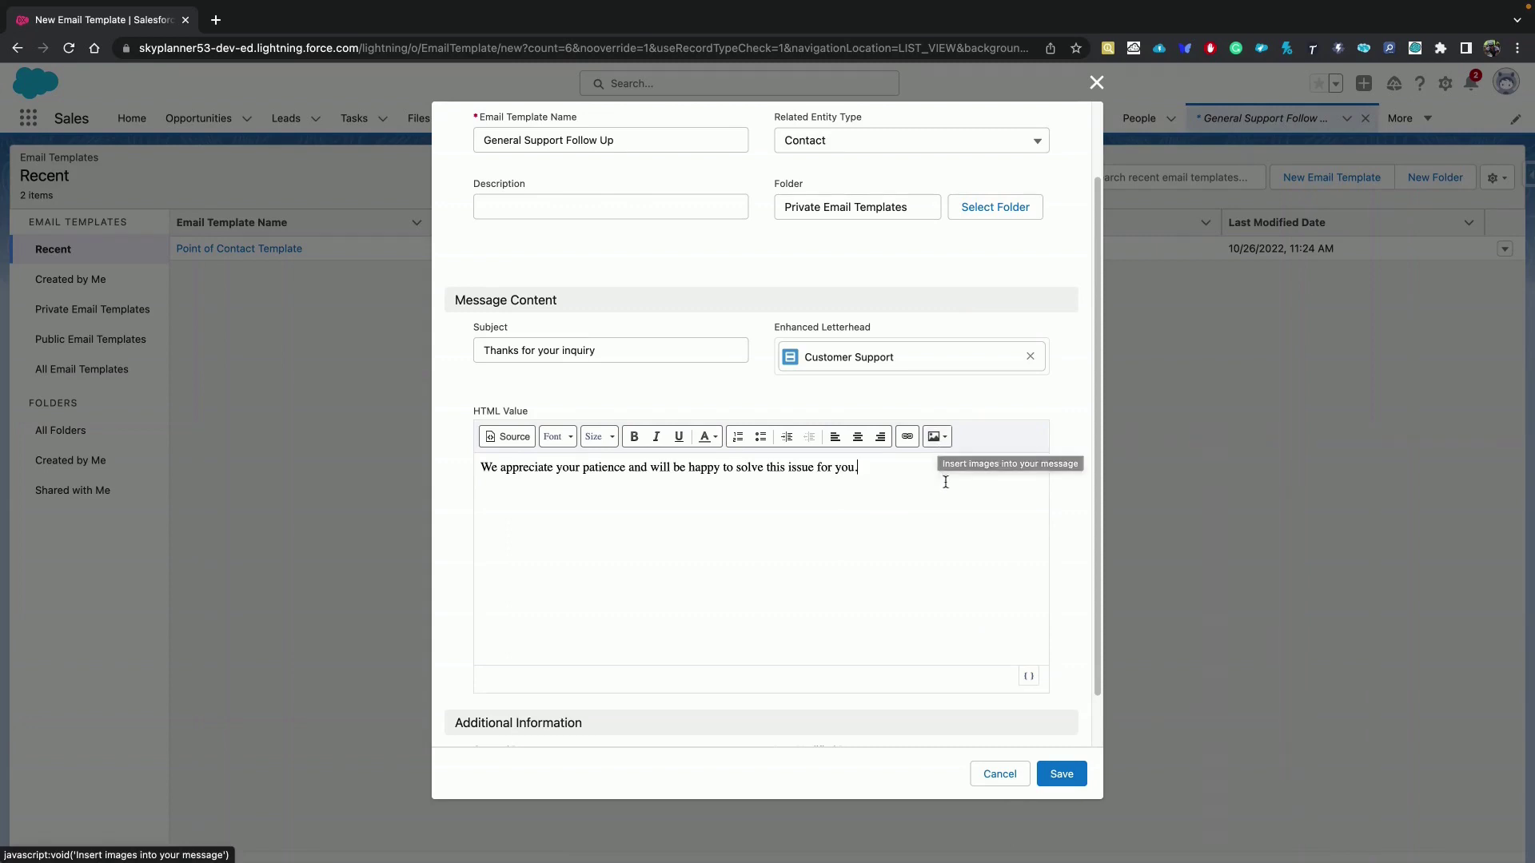
Step: Save the General Support Follow Up template and open the contact's record and activity timeline
click(1066, 776)
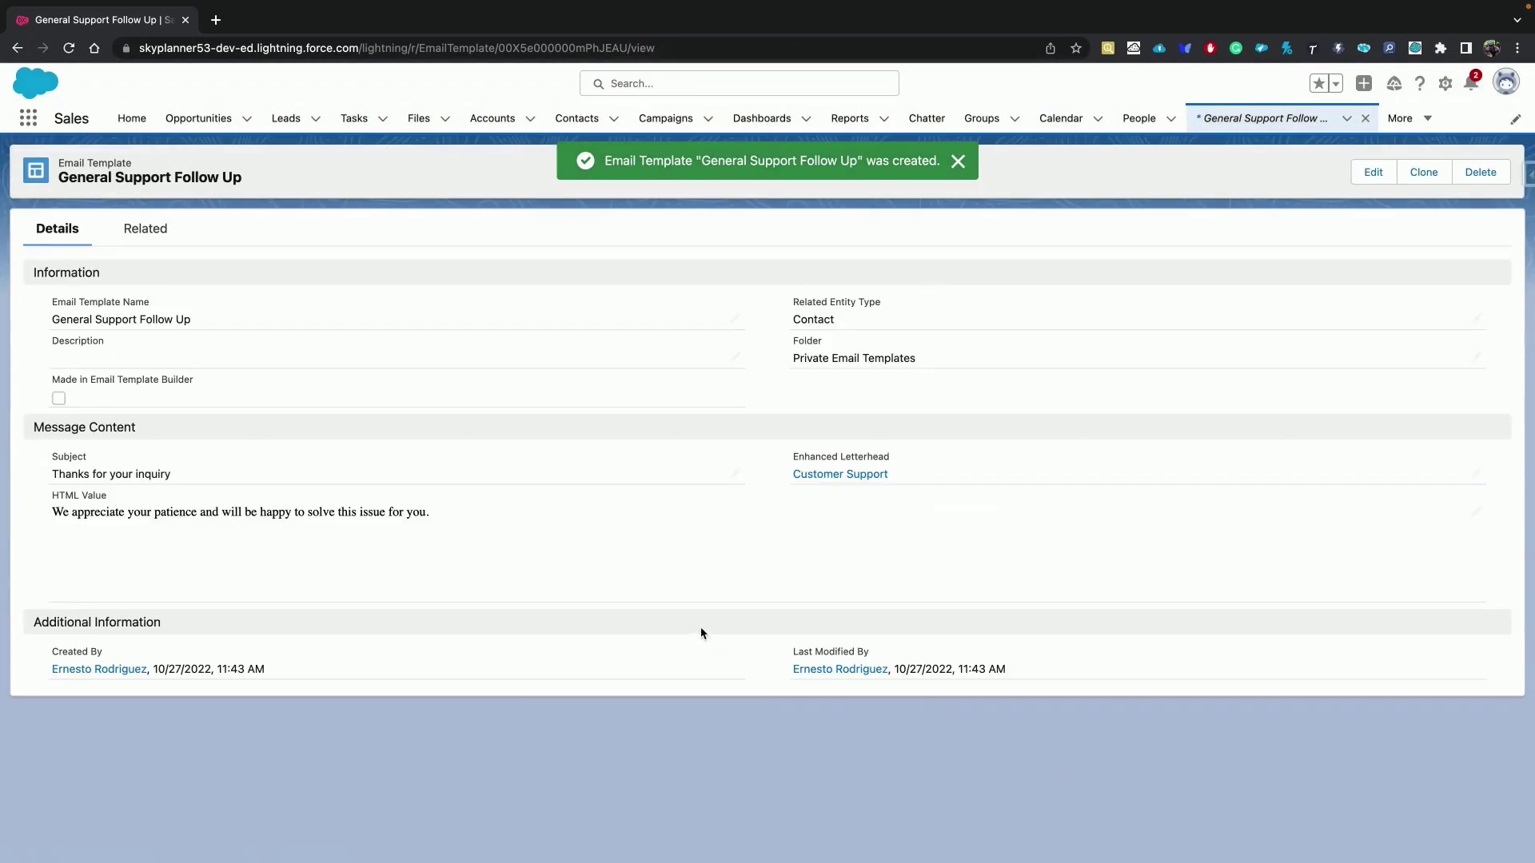
click(568, 120)
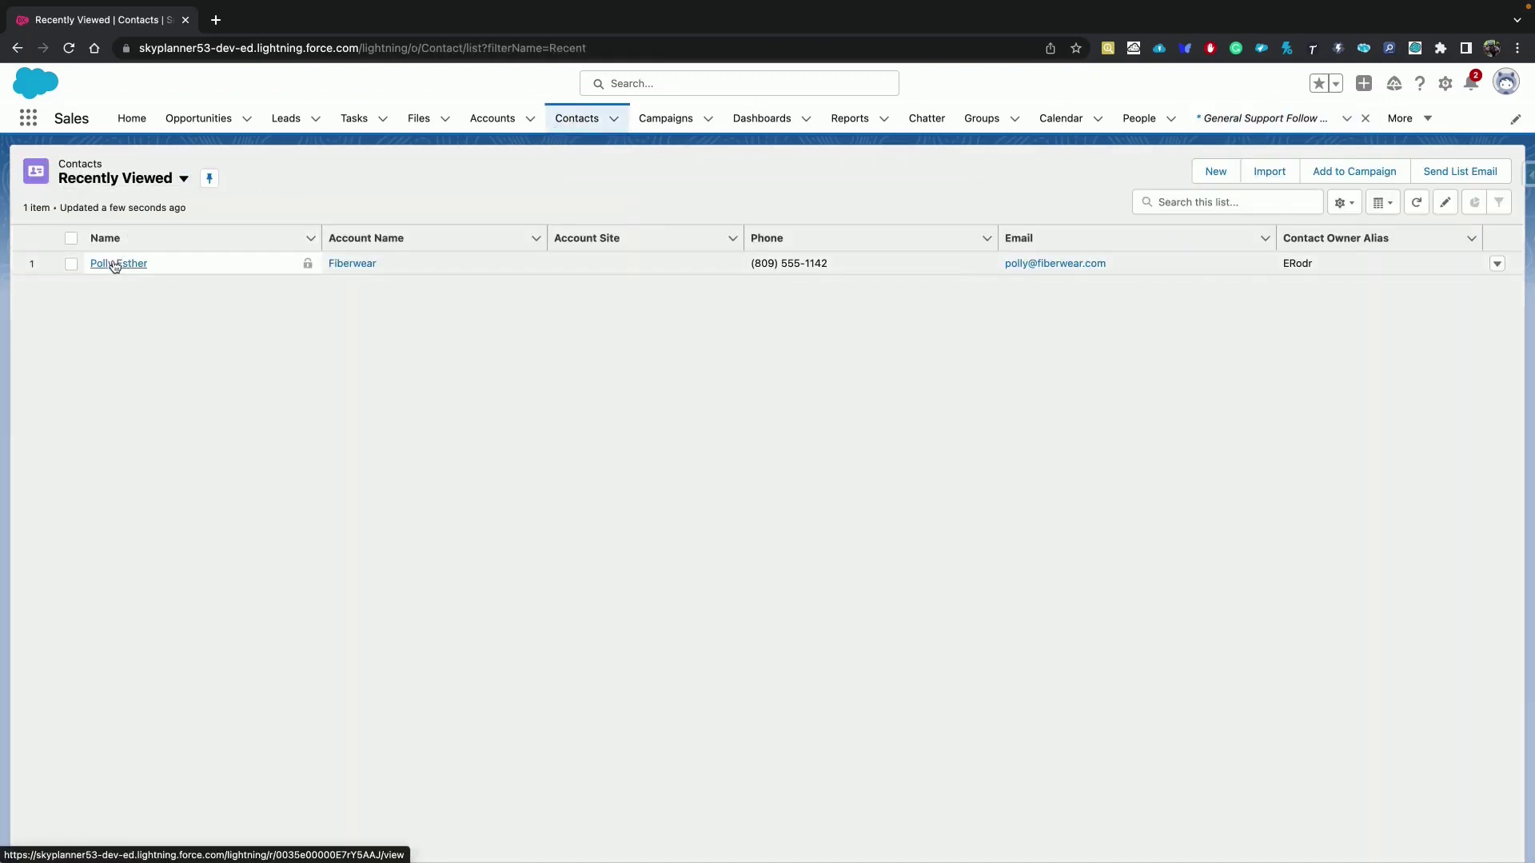
click(115, 264)
click(289, 296)
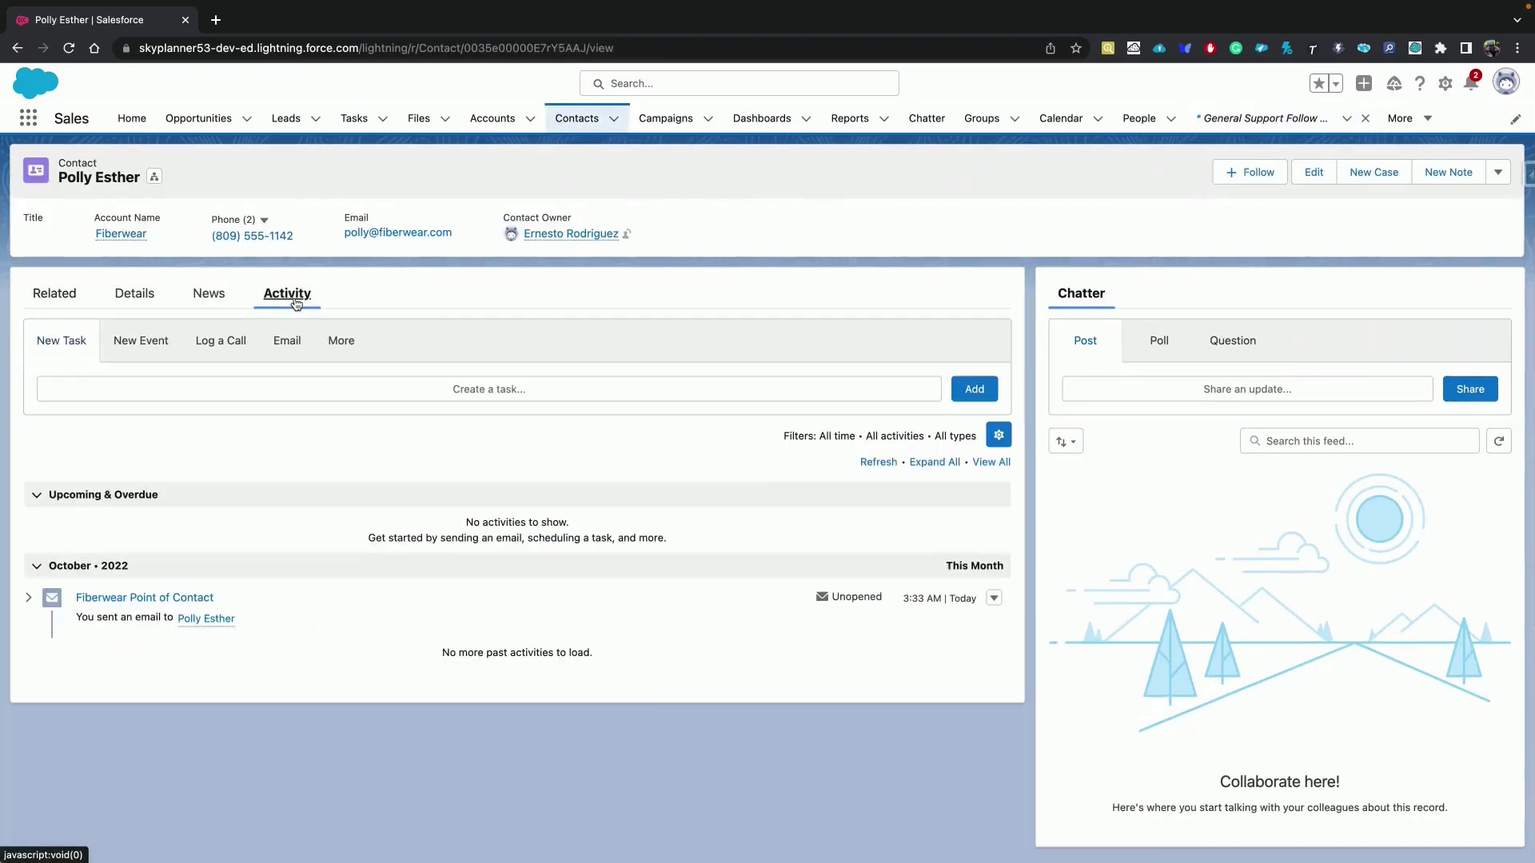
Step: Start a new email to the contact, then open and close the merge field picker
click(288, 344)
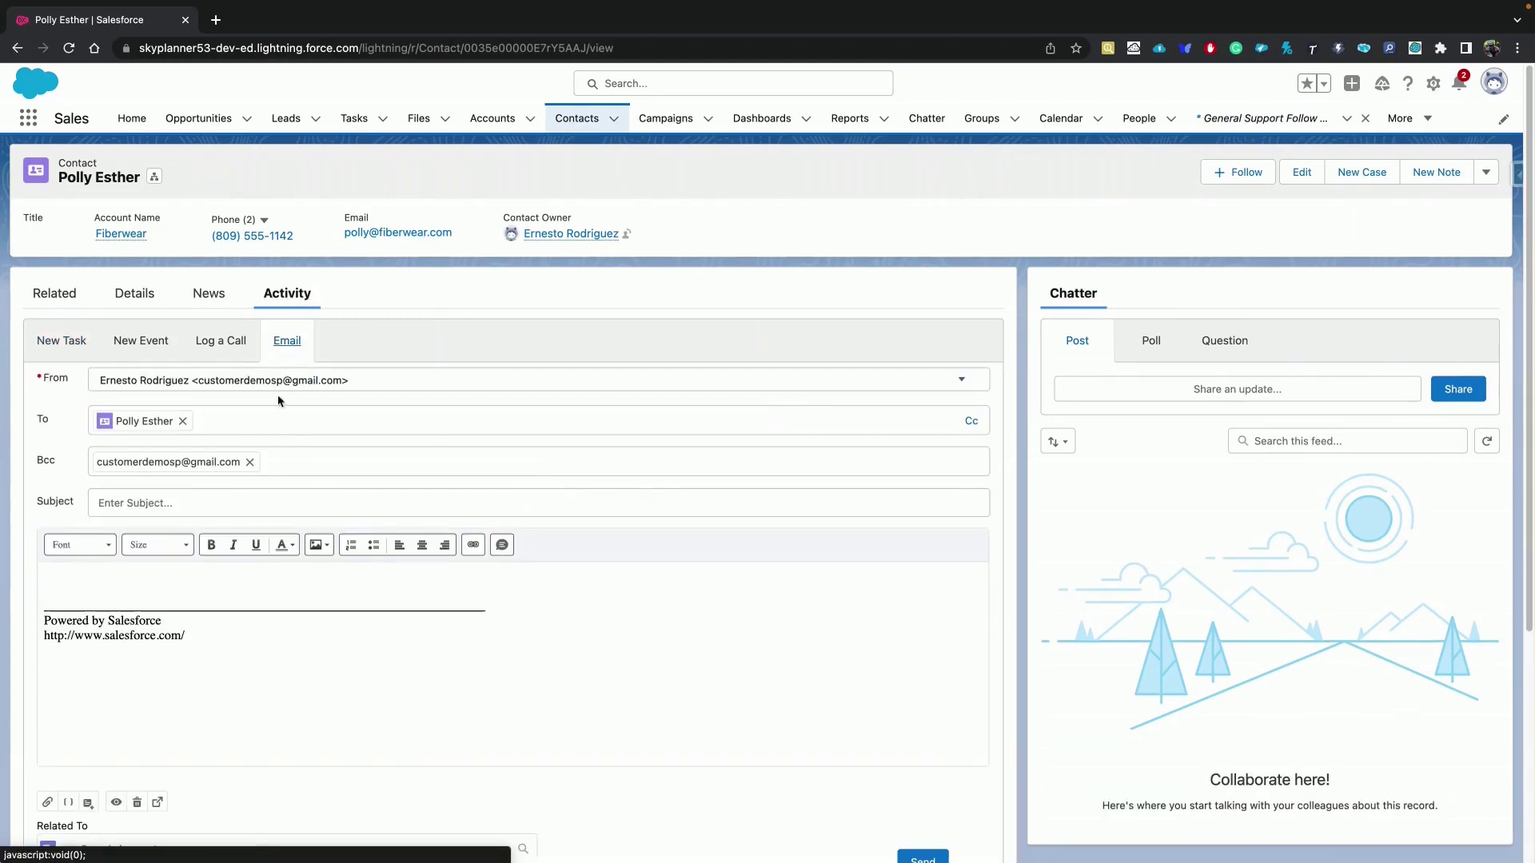
scroll(311, 607, down, 3)
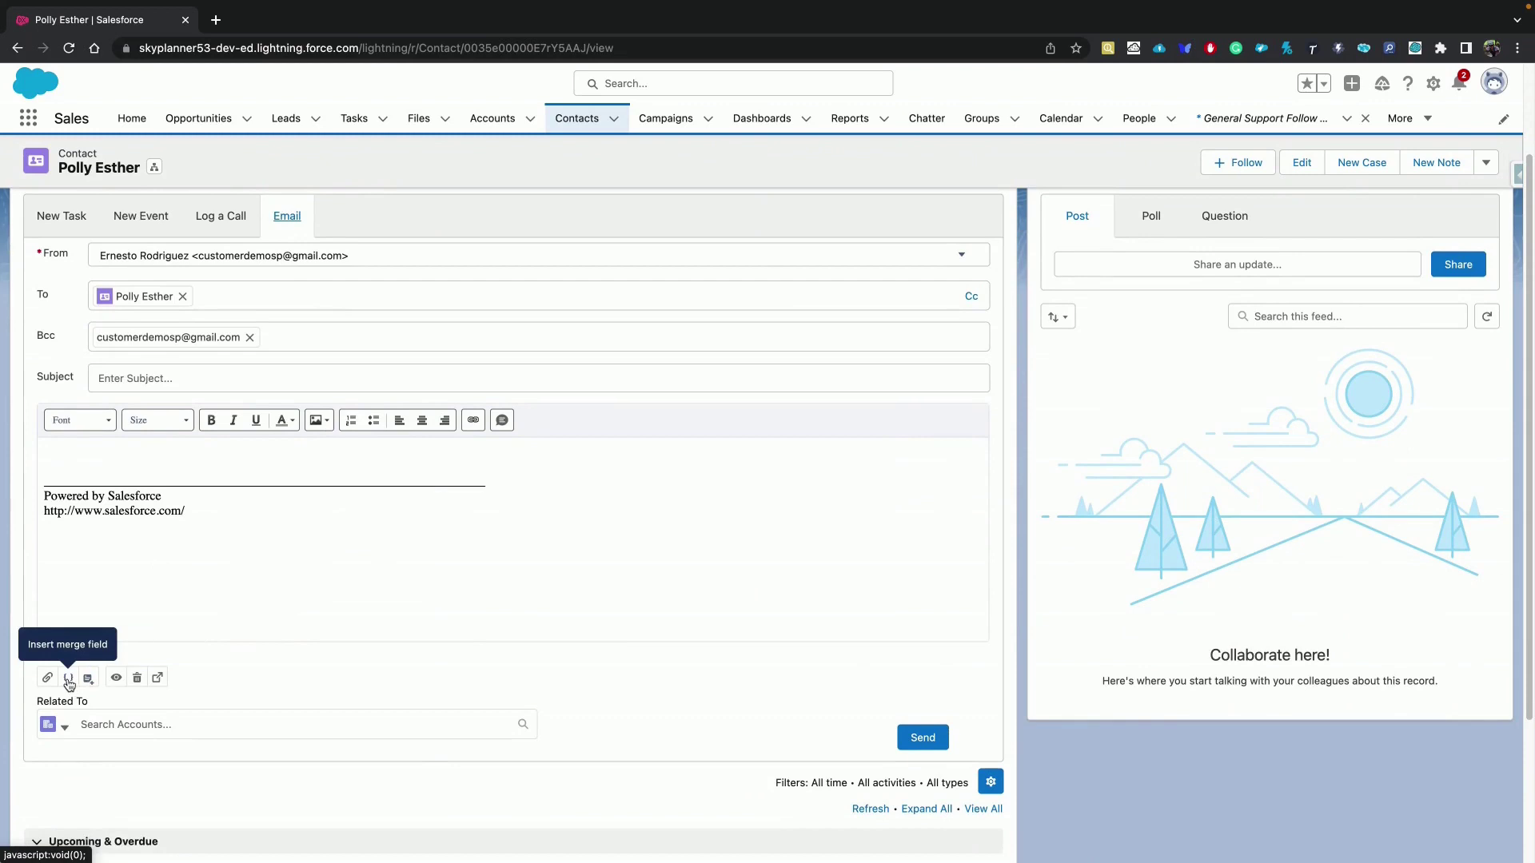
click(68, 680)
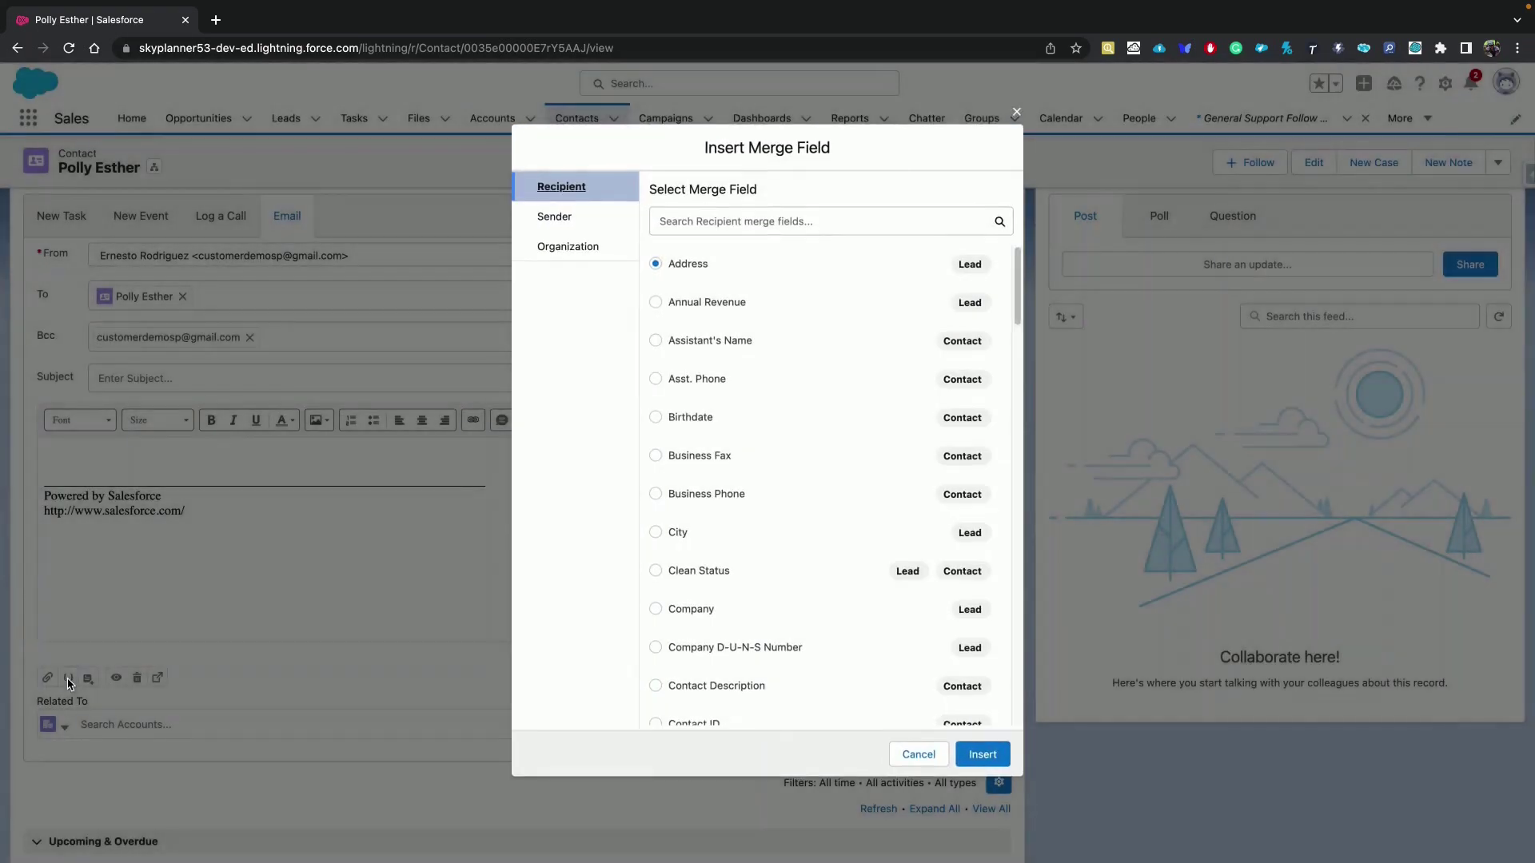
click(1016, 112)
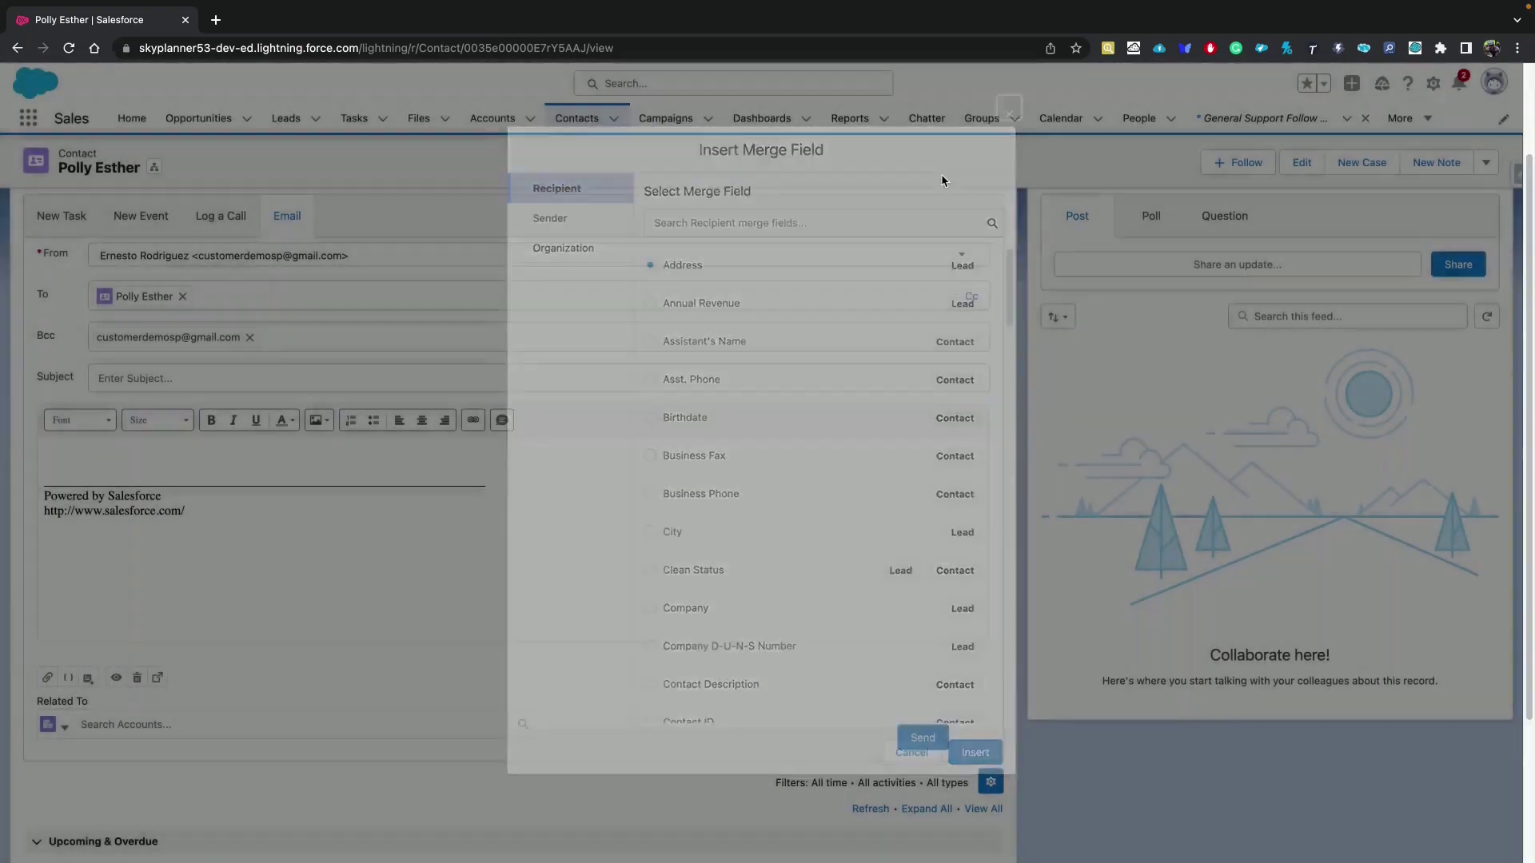
Step: Insert the General Support Follow Up template into the contact's email, confirm the replacement, and send it
click(88, 679)
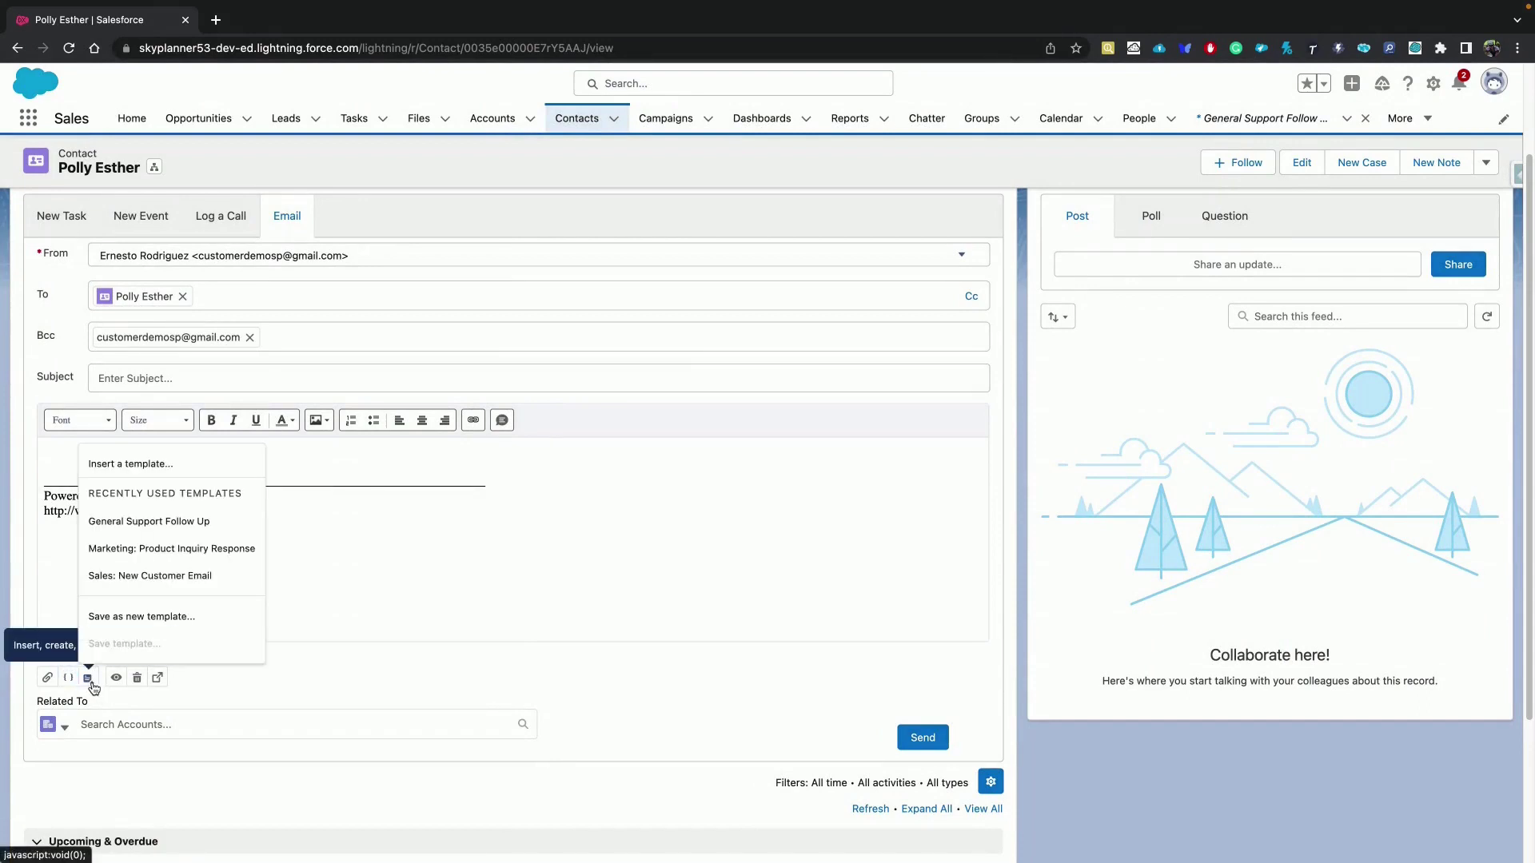
click(162, 521)
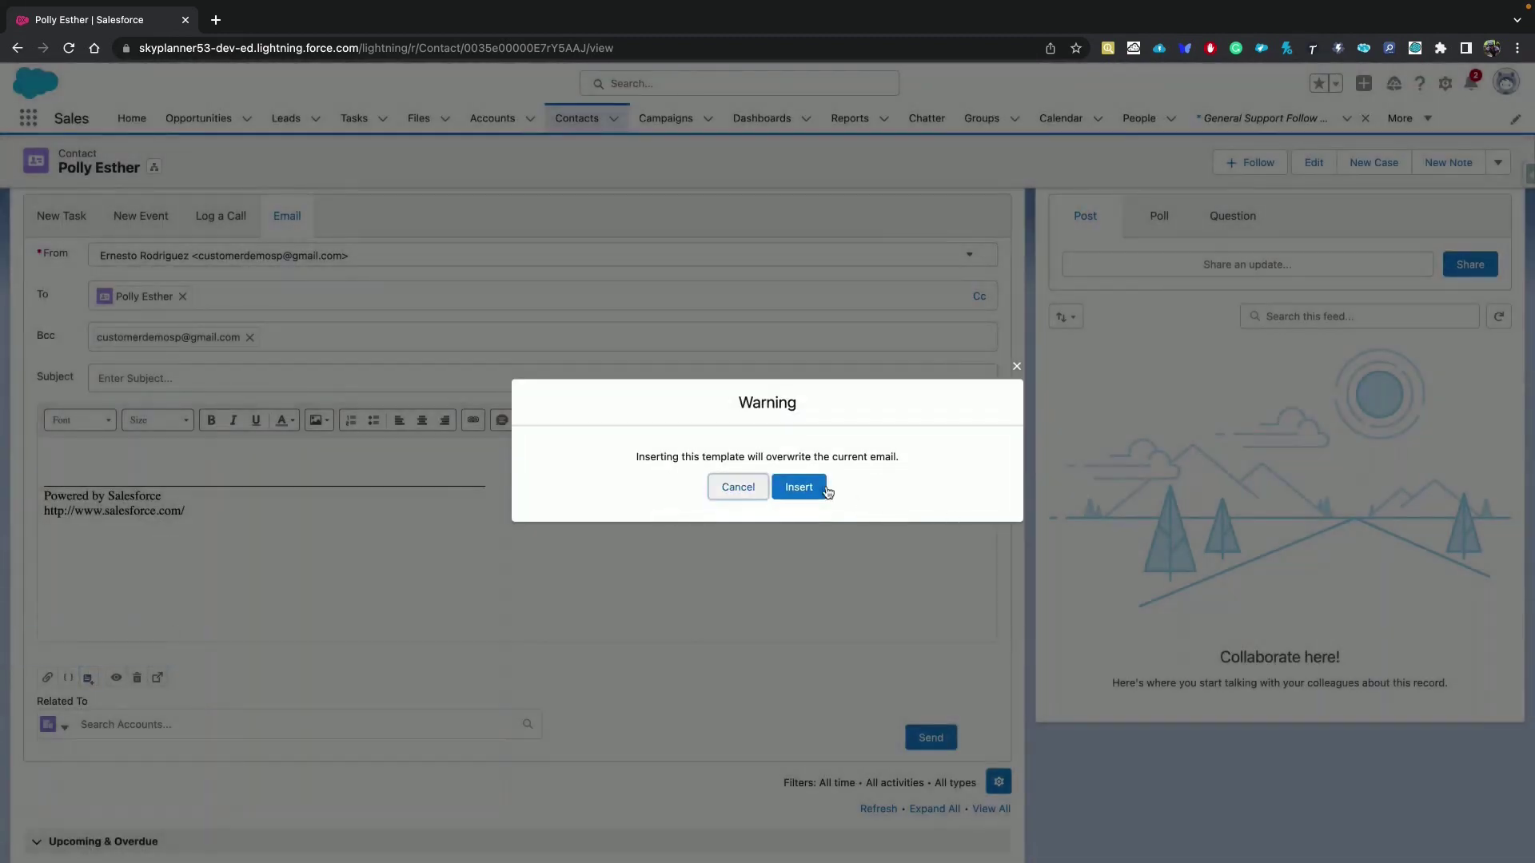
click(827, 490)
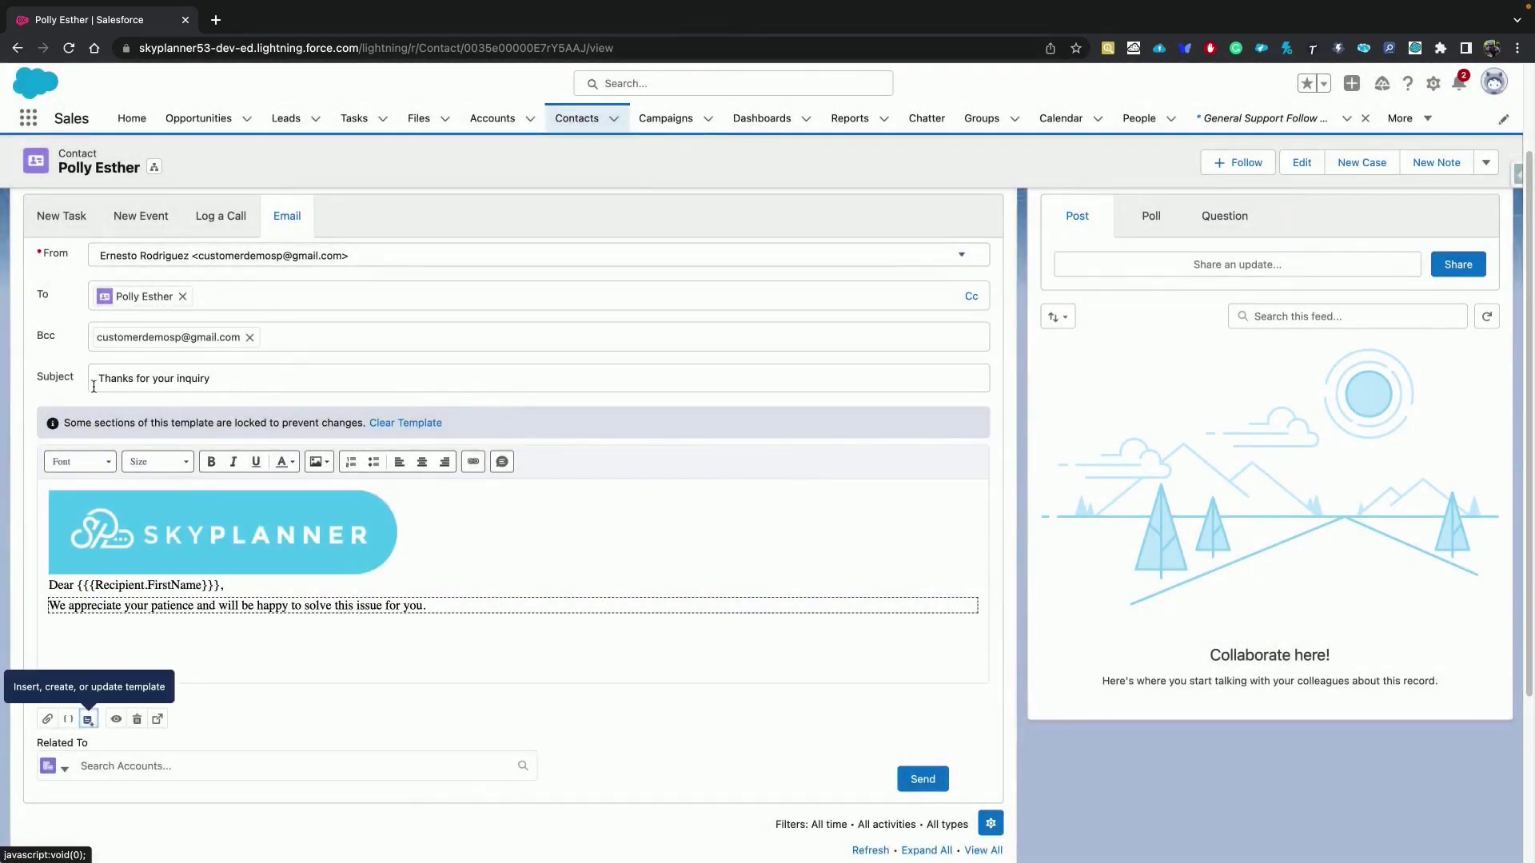
scroll(193, 529, down, 1)
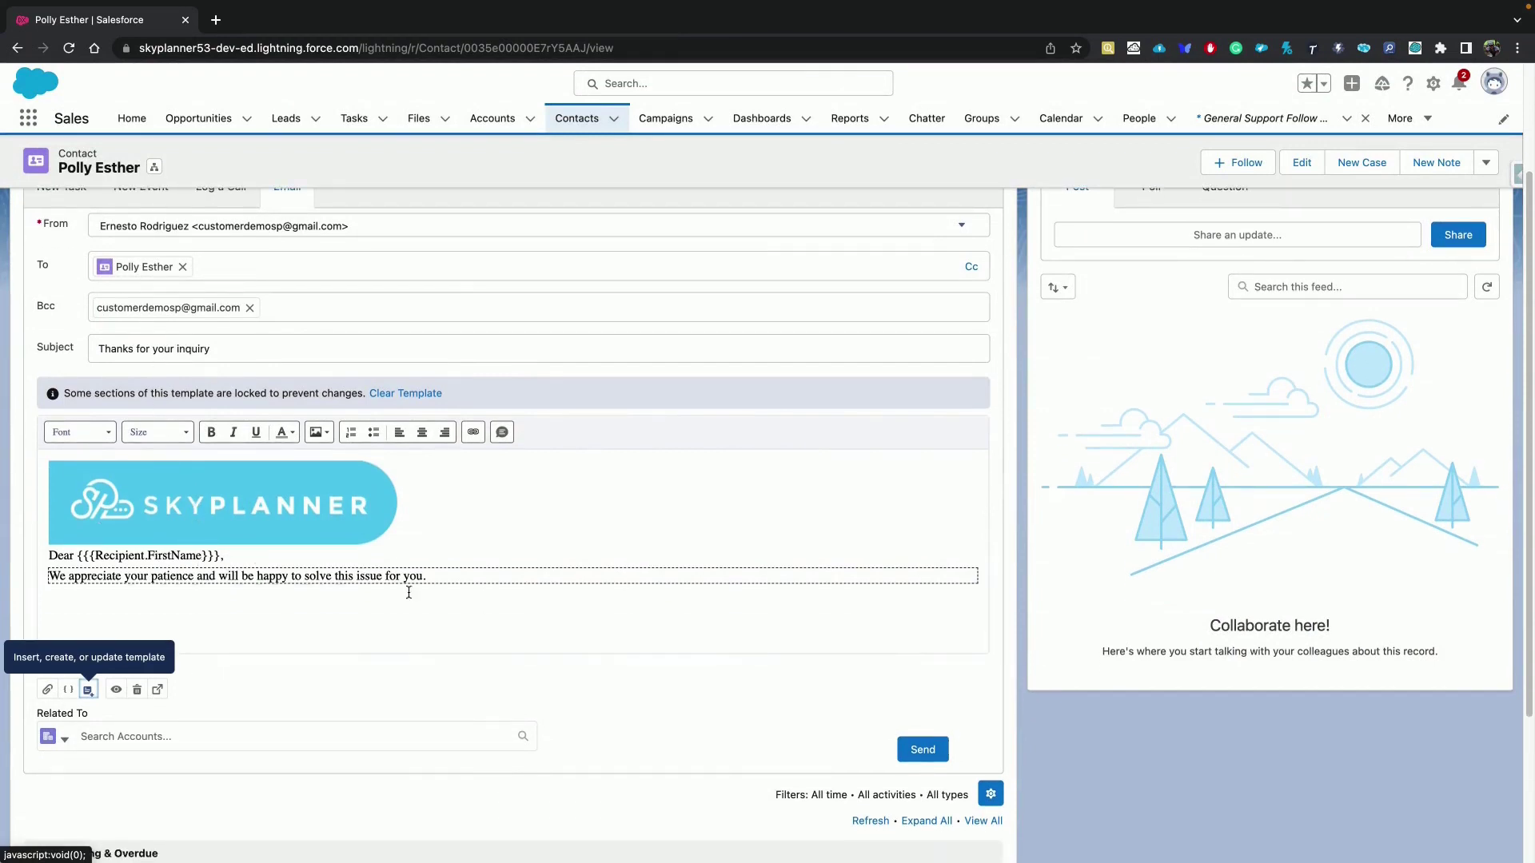
click(921, 751)
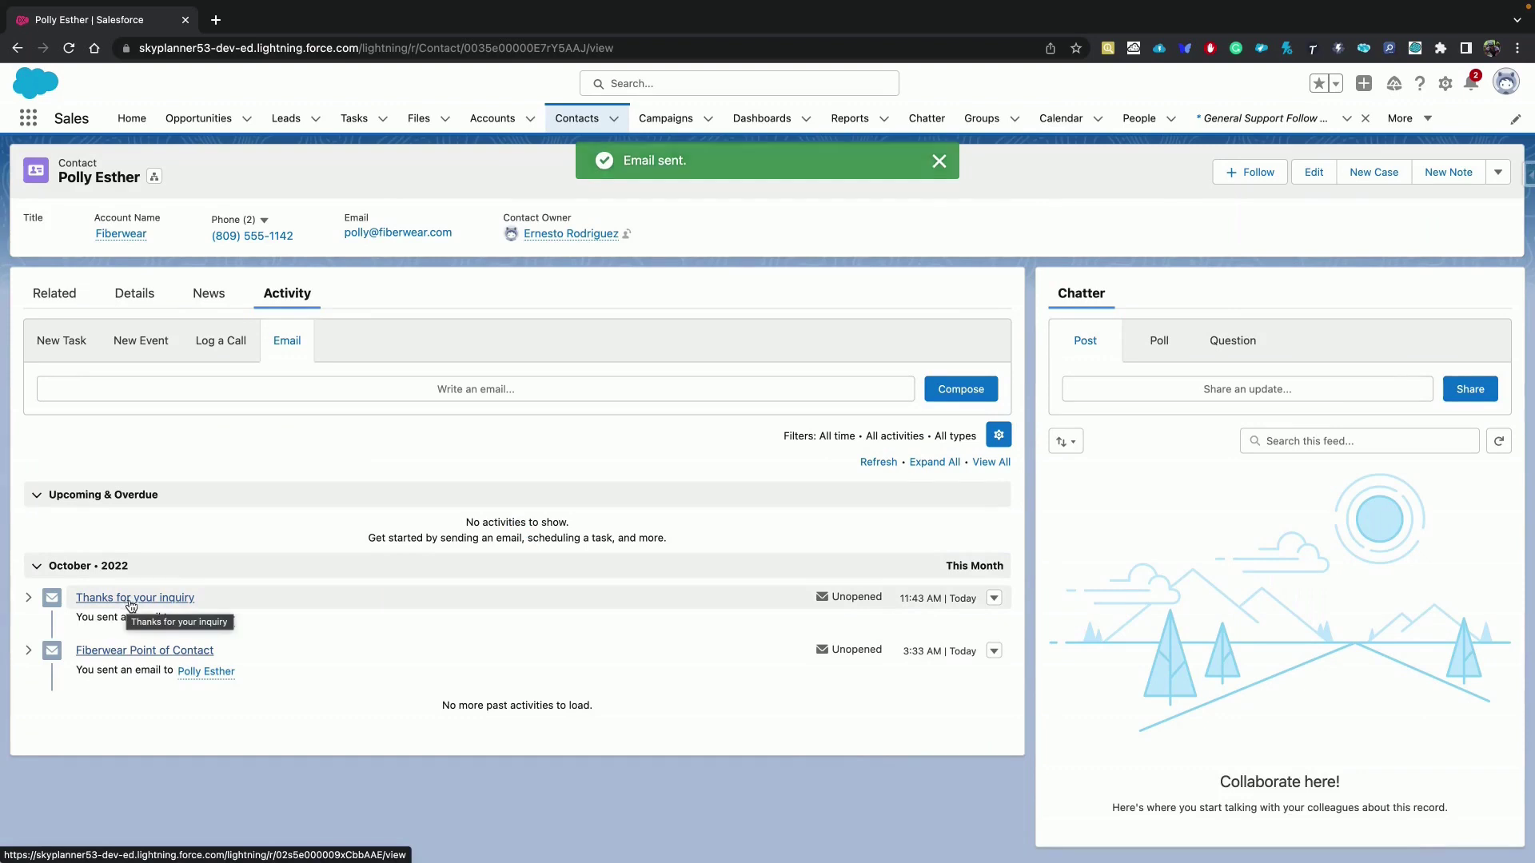
Step: Open the sent 'Thanks for your inquiry' email, view its Details, then return to the contact's record
click(130, 599)
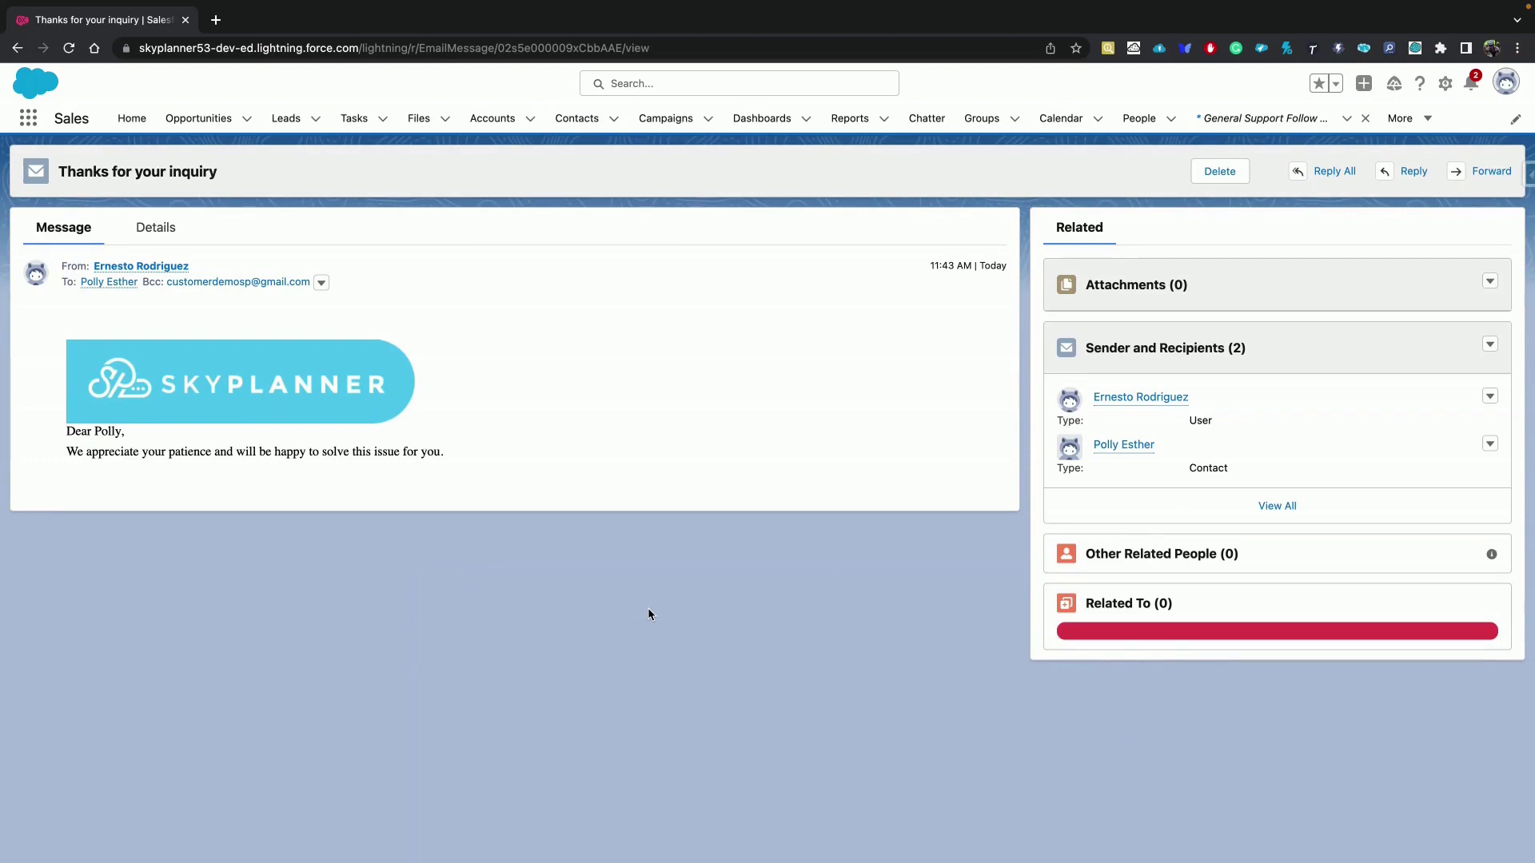
click(171, 238)
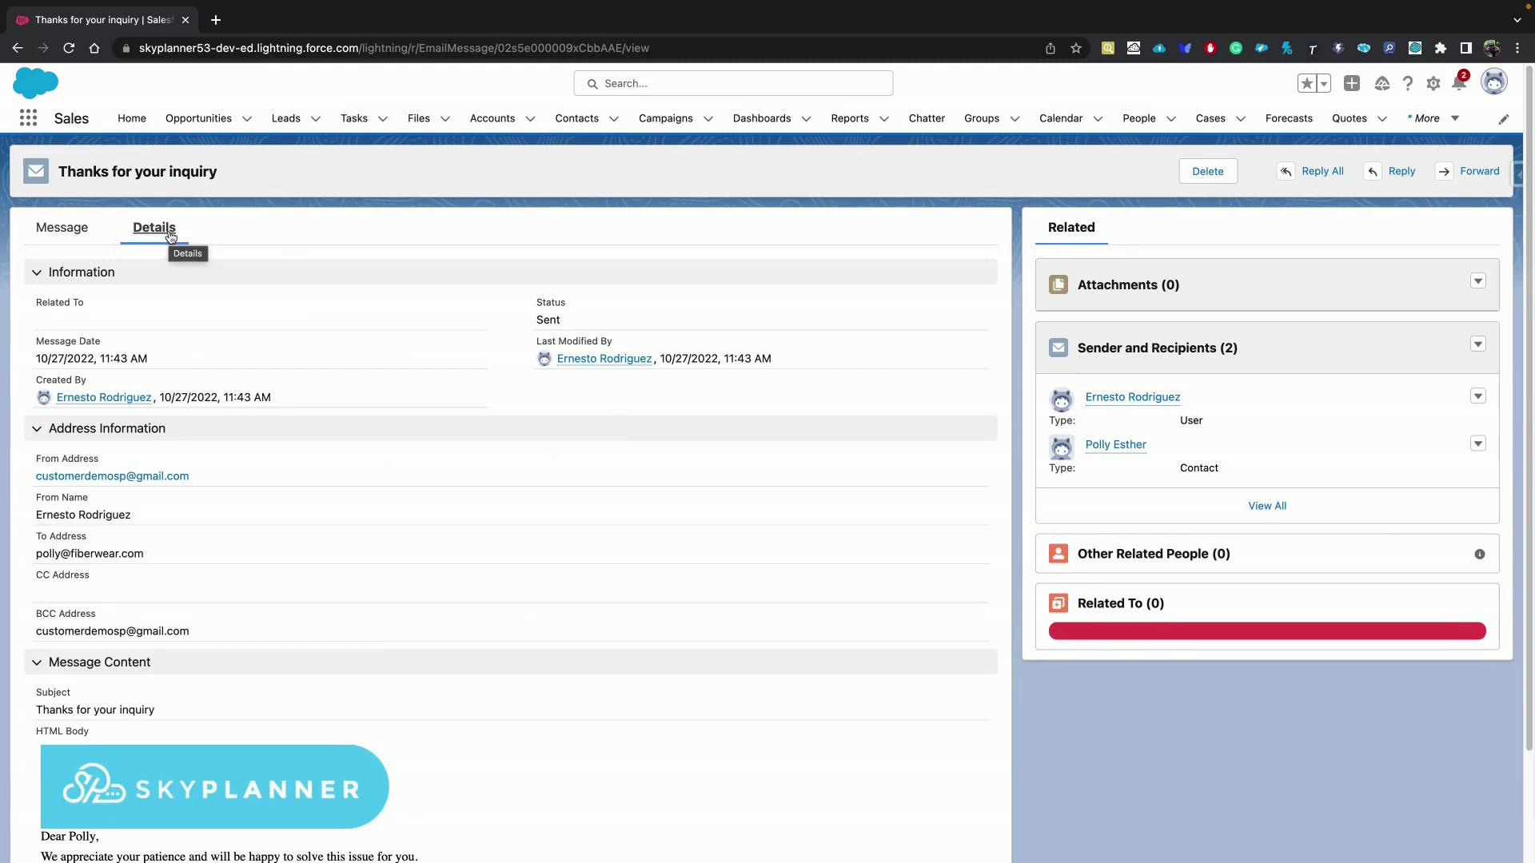
click(1103, 448)
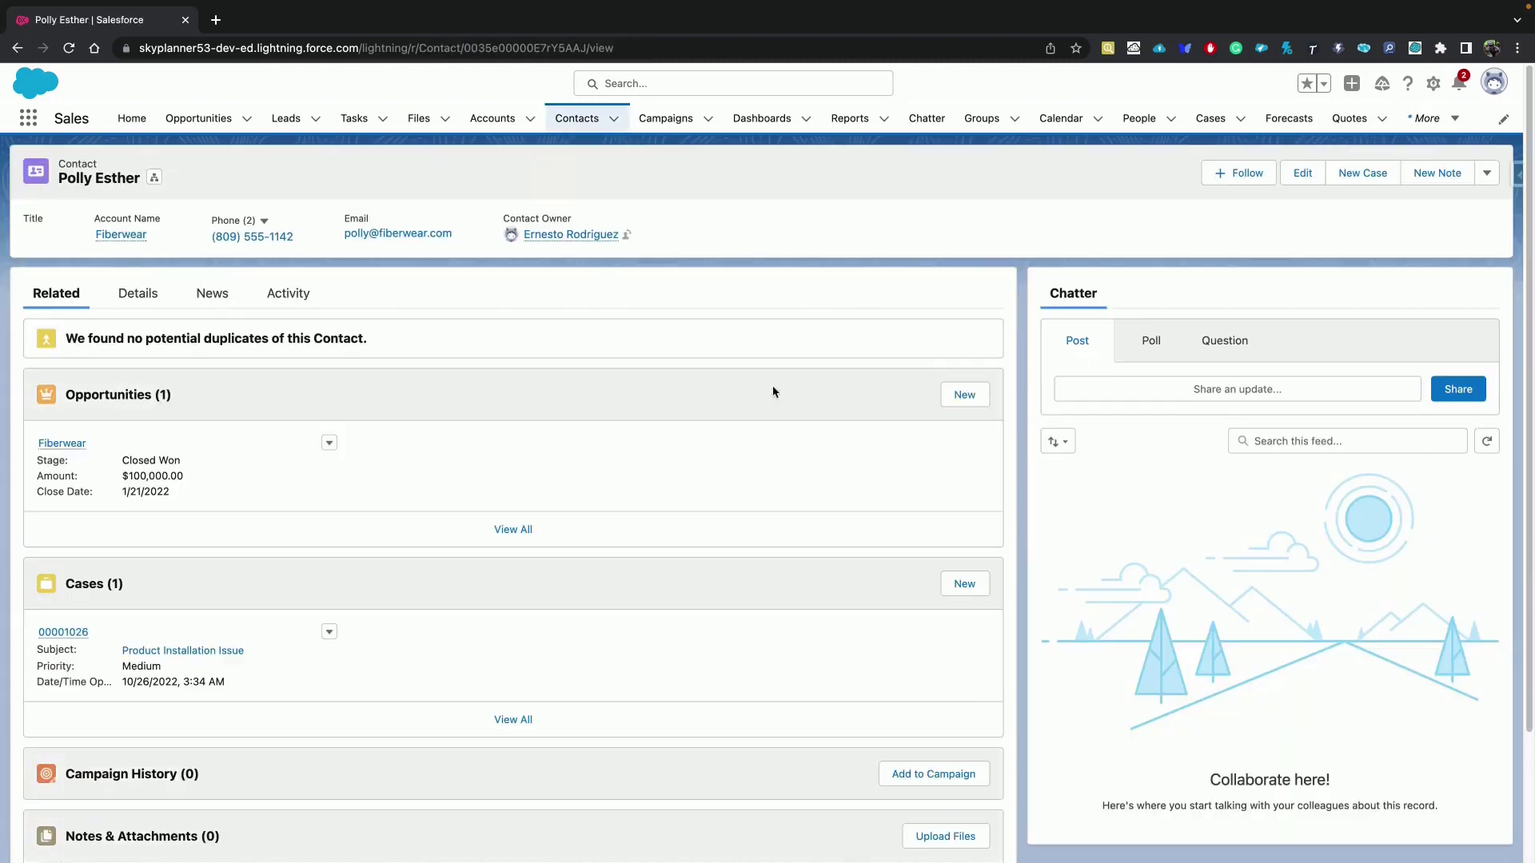
Step: Start a new email to the contact from the Activity section
click(288, 293)
click(285, 344)
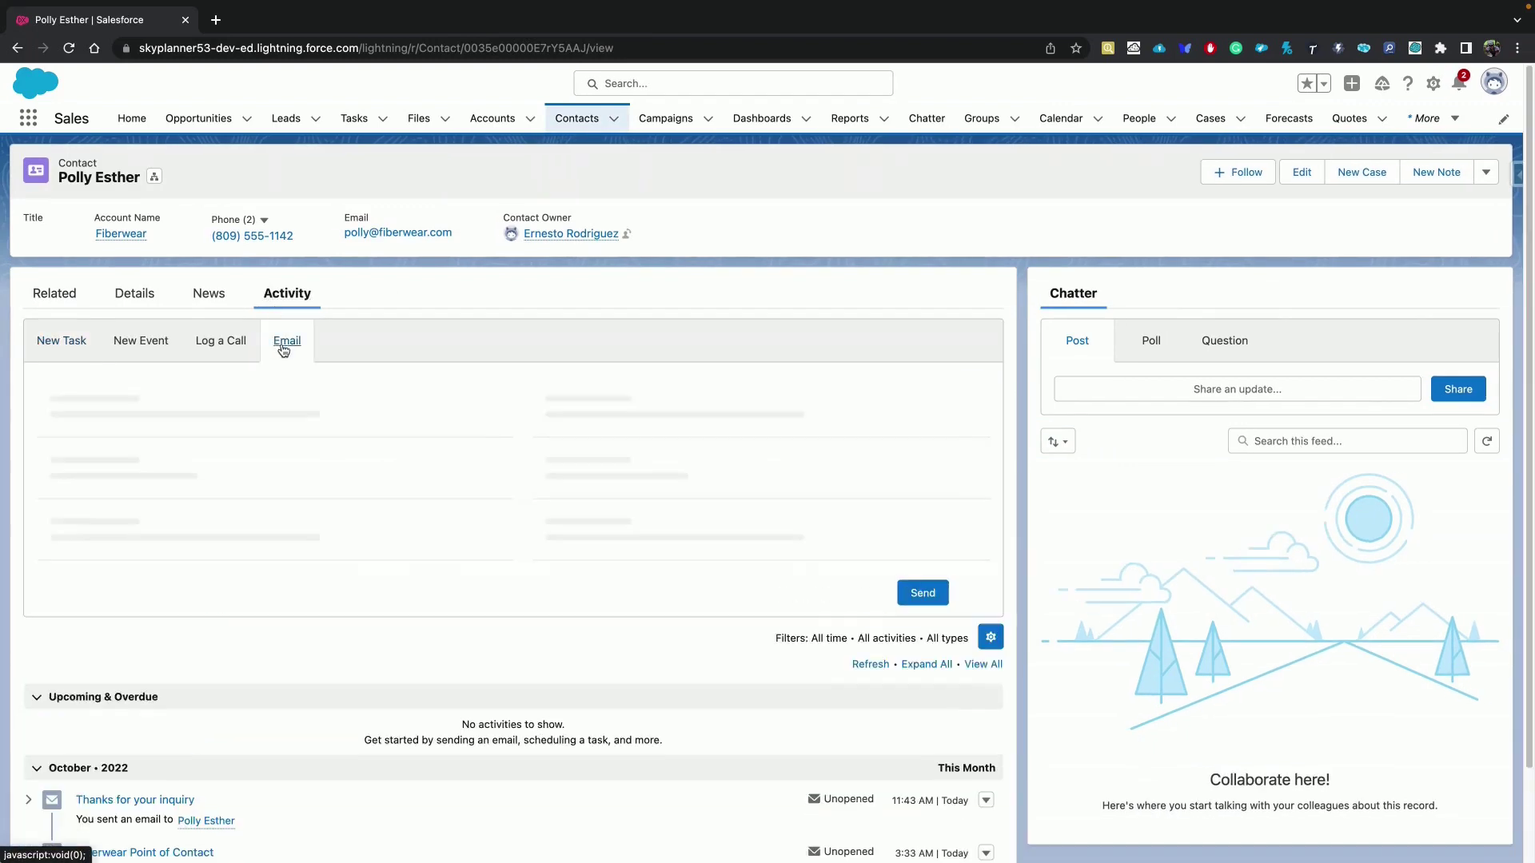
scroll(132, 599, down, 2)
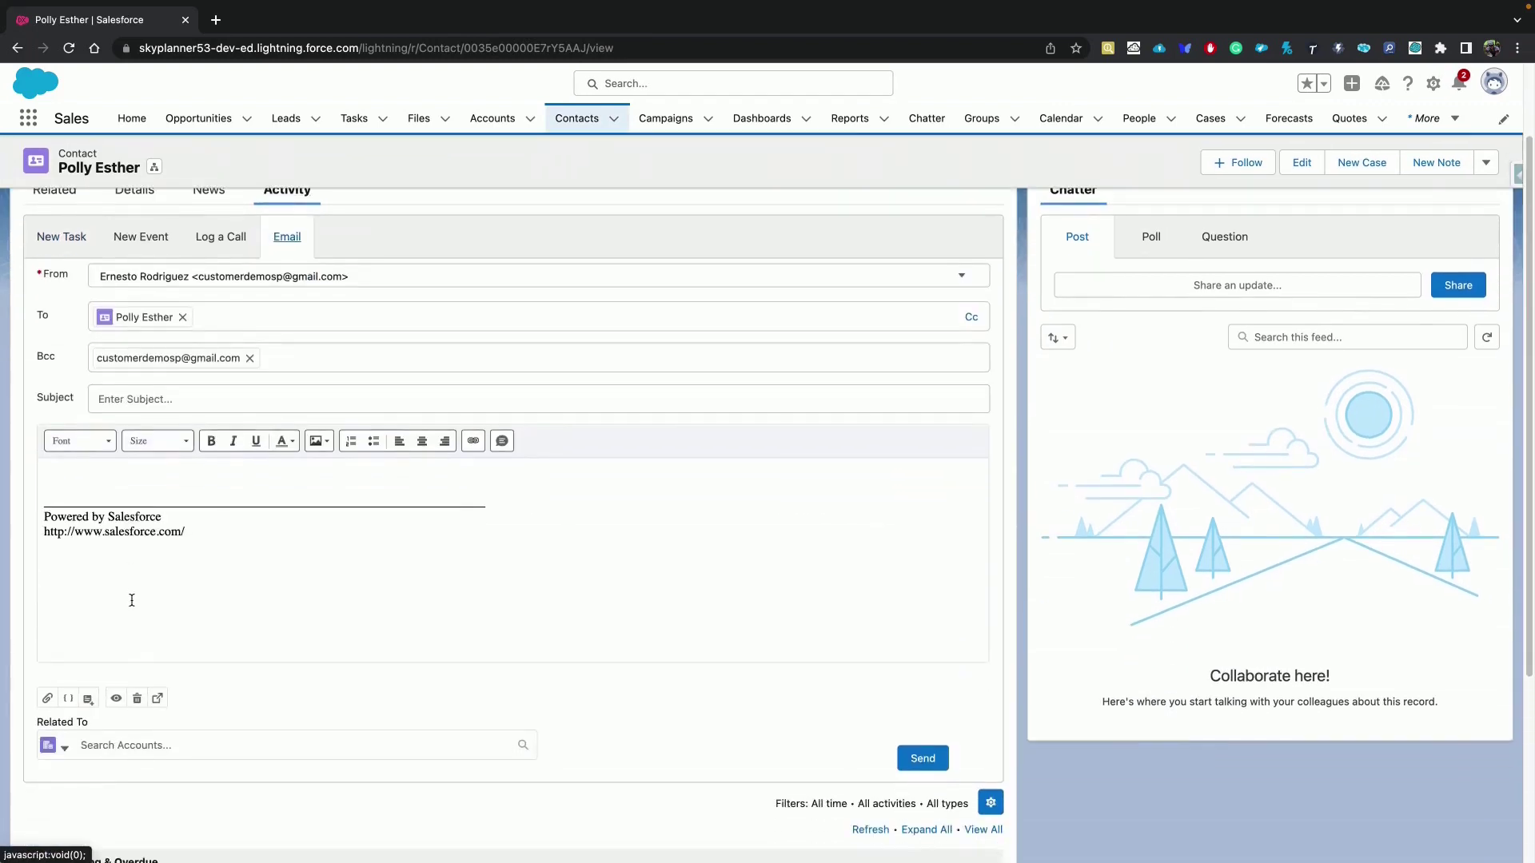
Step: Browse All Classic Templates in the insert-template picker, then cancel without inserting
click(86, 714)
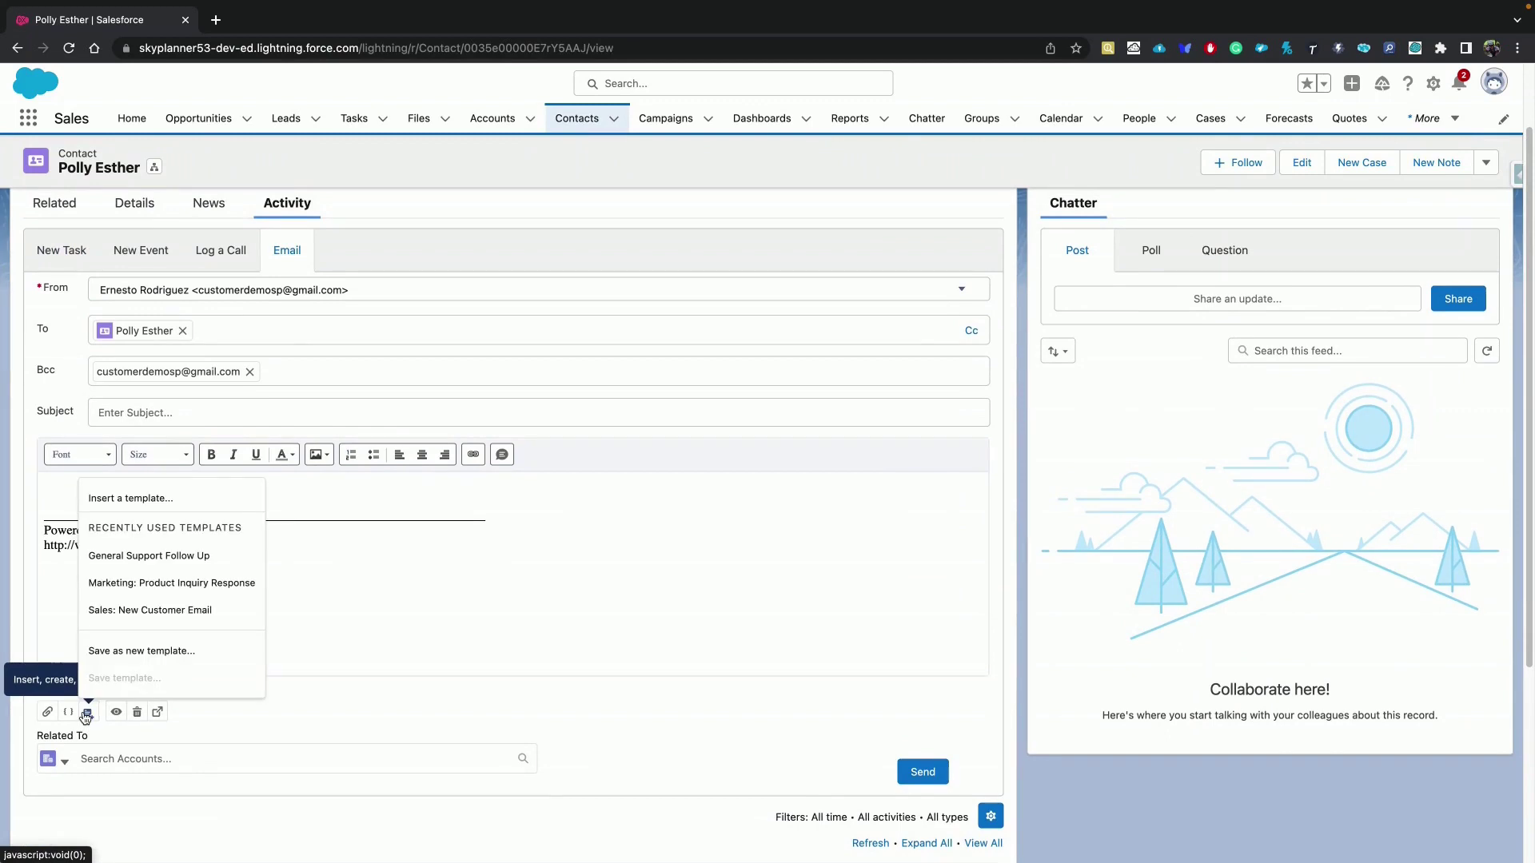
click(147, 499)
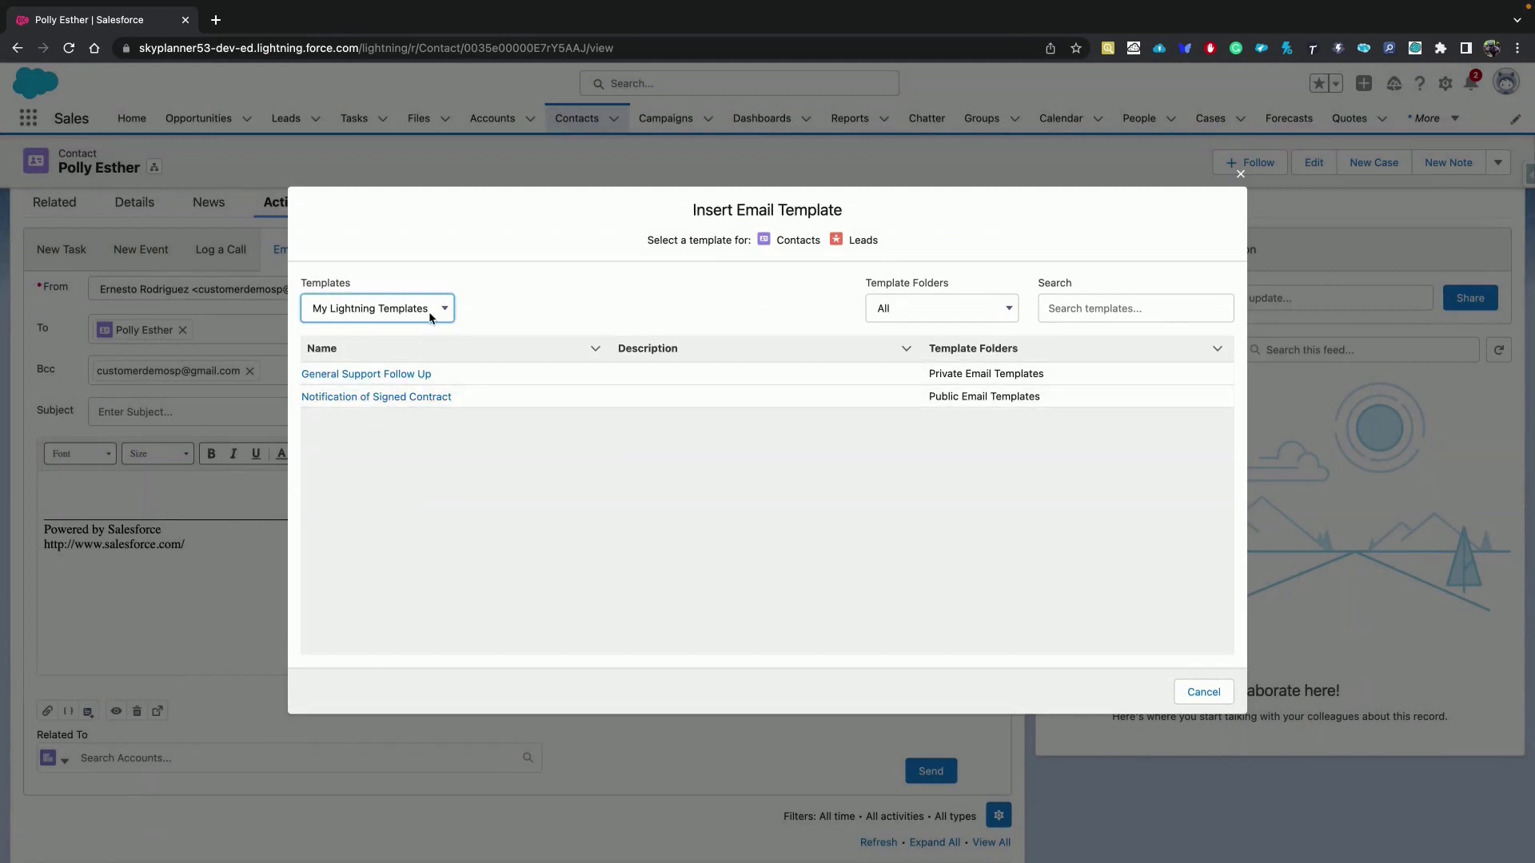
click(430, 317)
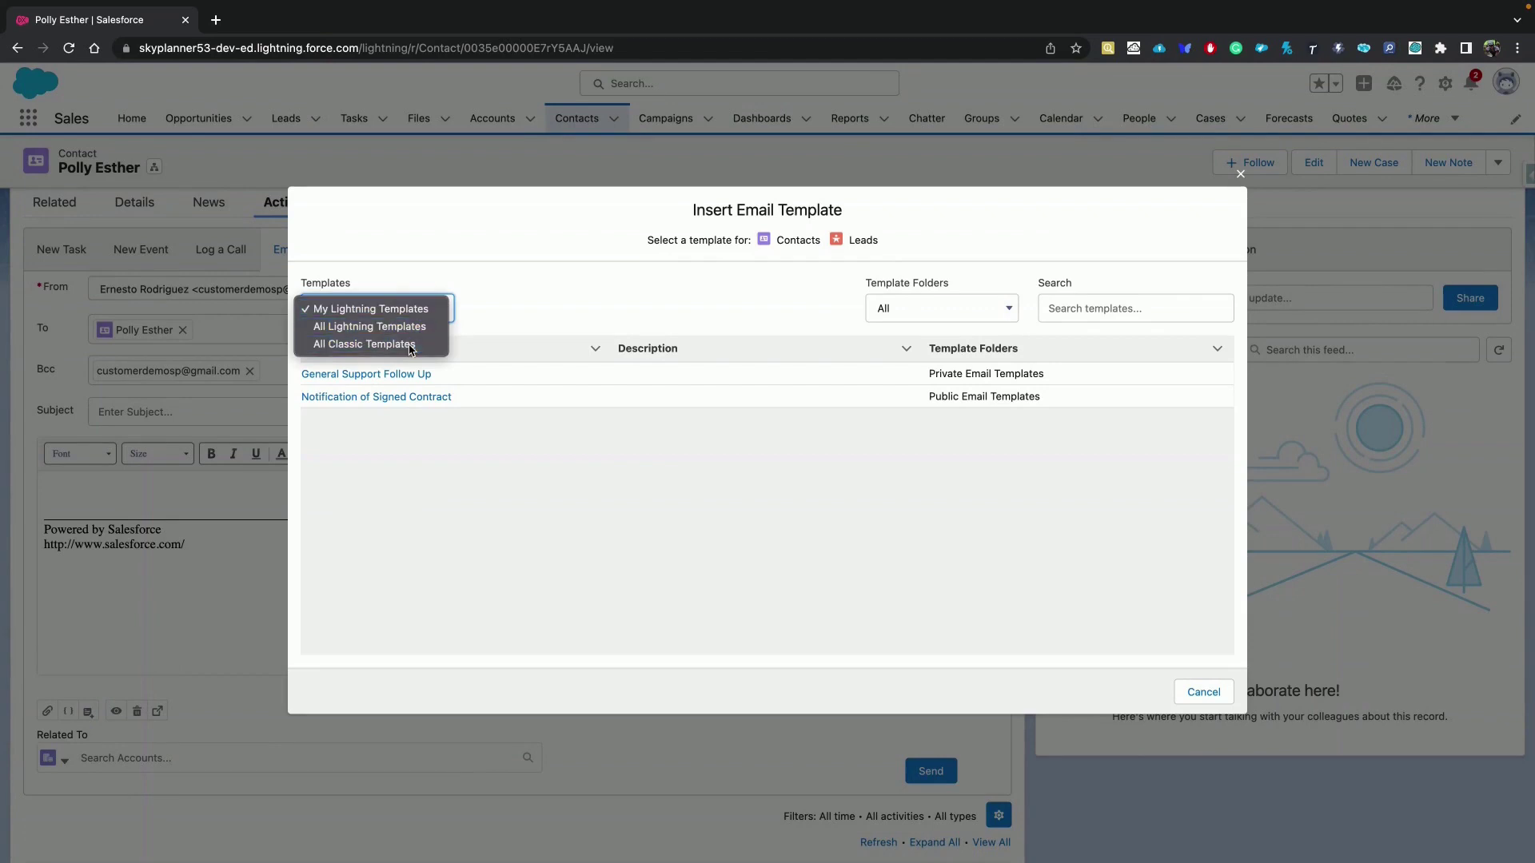
click(409, 345)
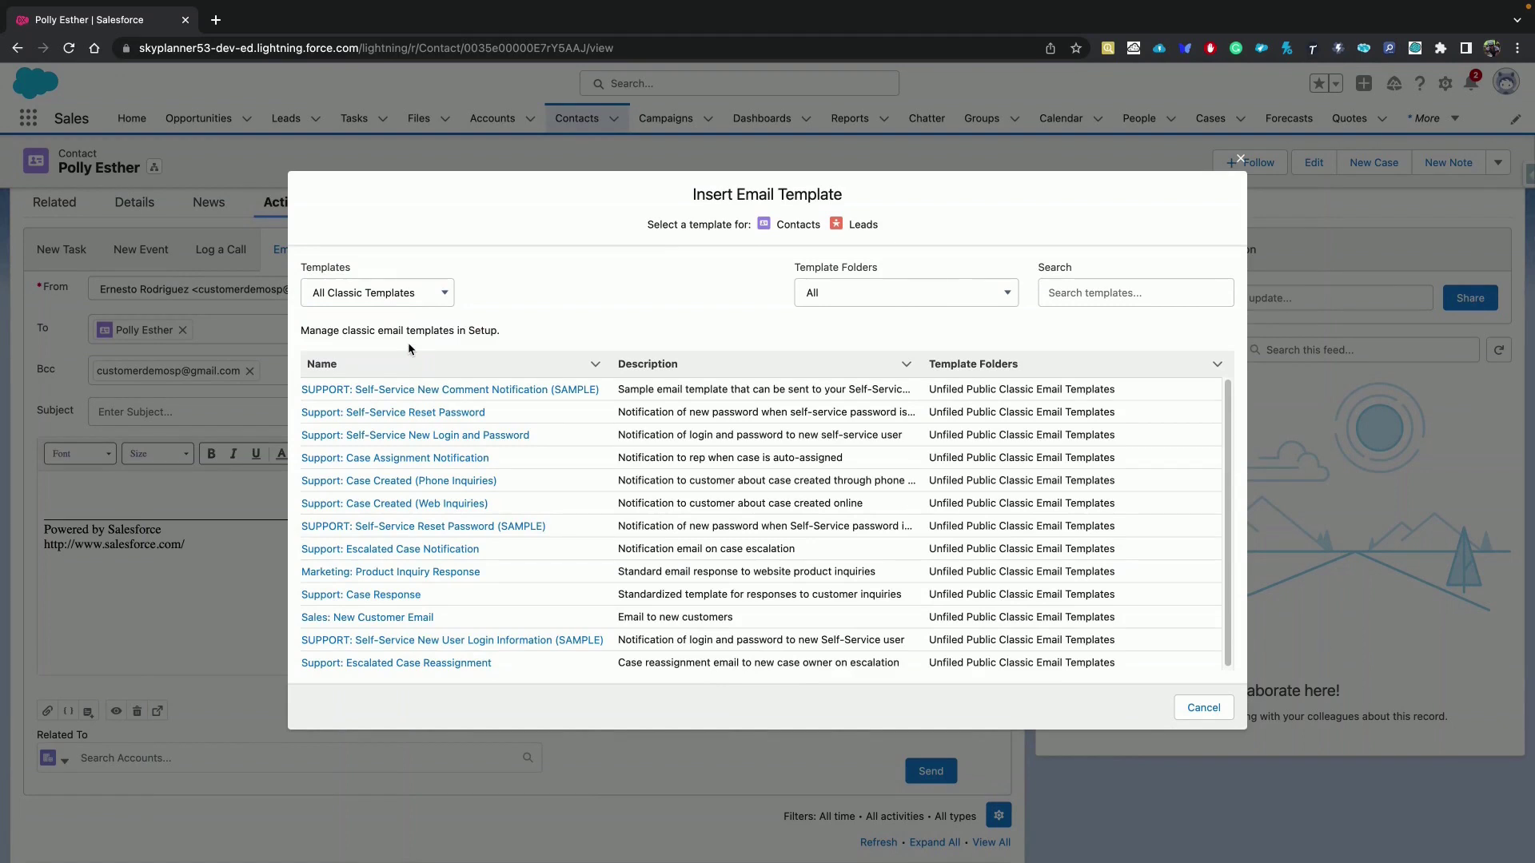
click(1220, 709)
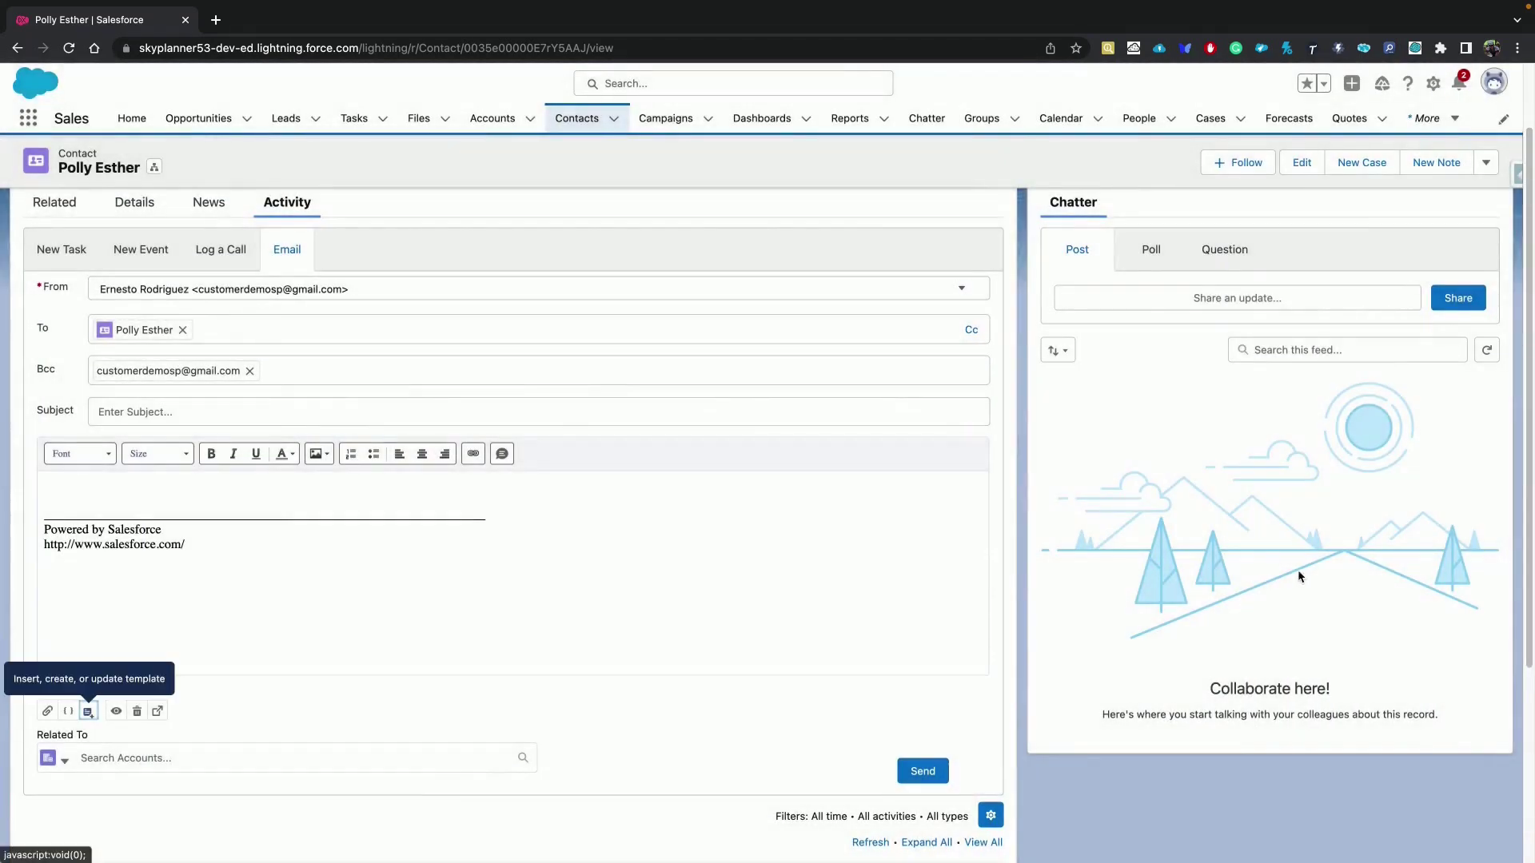
Step: Open Setup in a new tab and reach Classic Email Templates via Quick Find 'email tem', keeping the Unfiled Public folder
click(1436, 85)
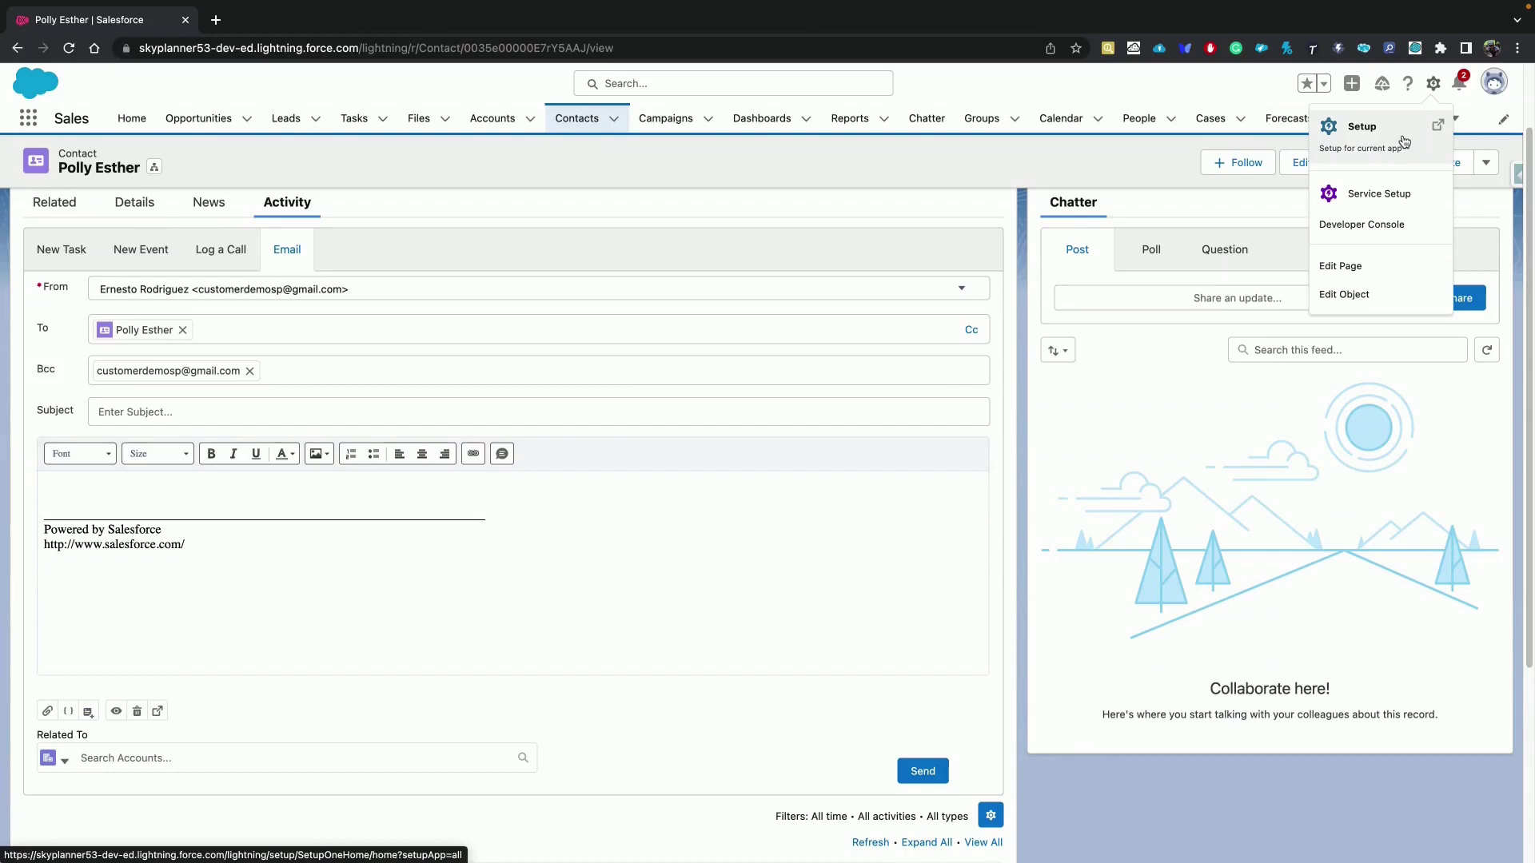
click(1403, 137)
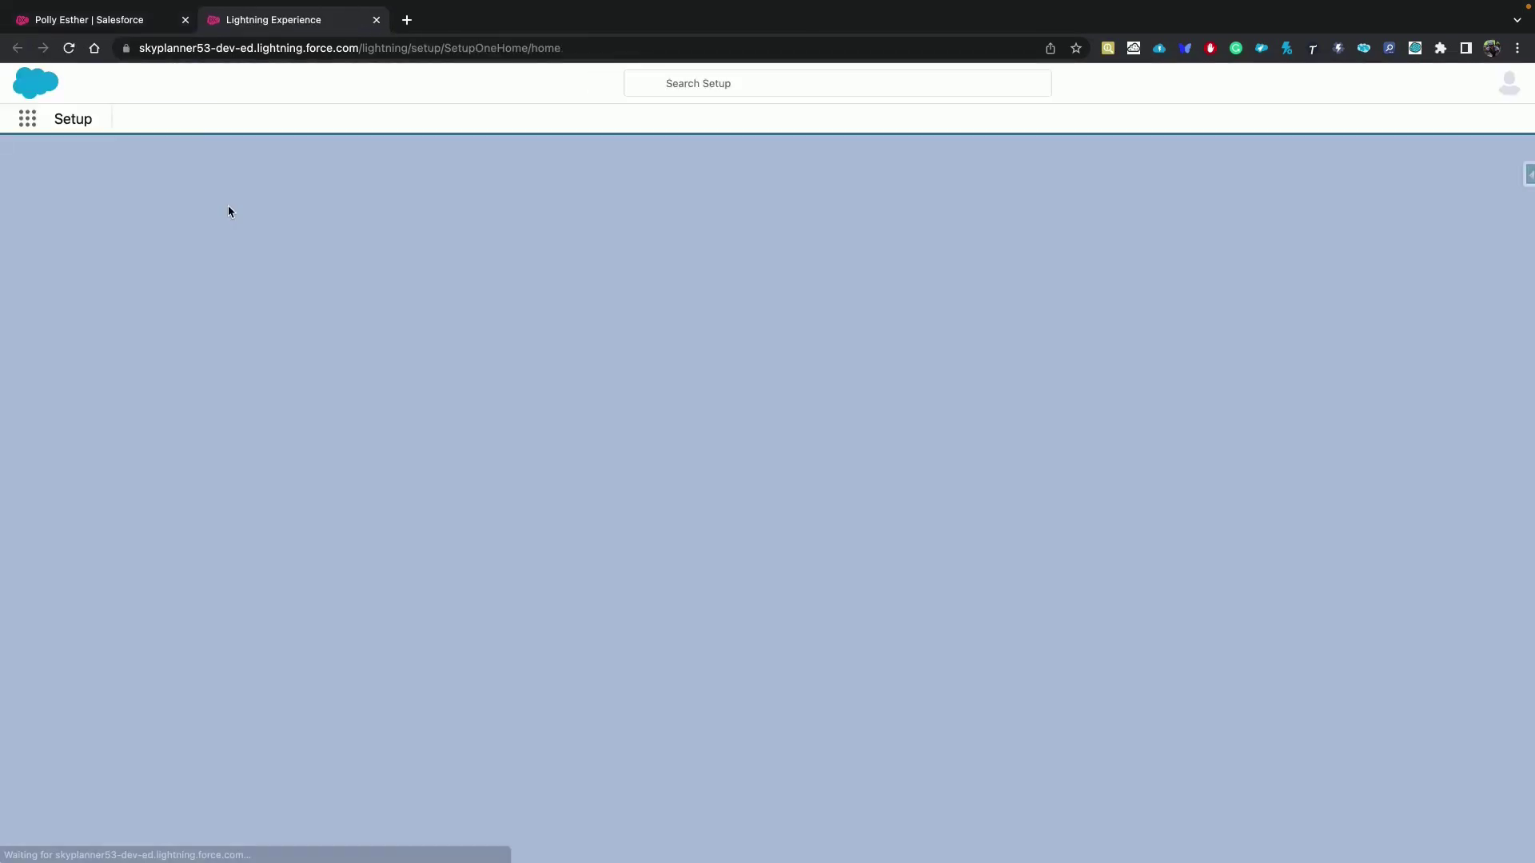
click(76, 163)
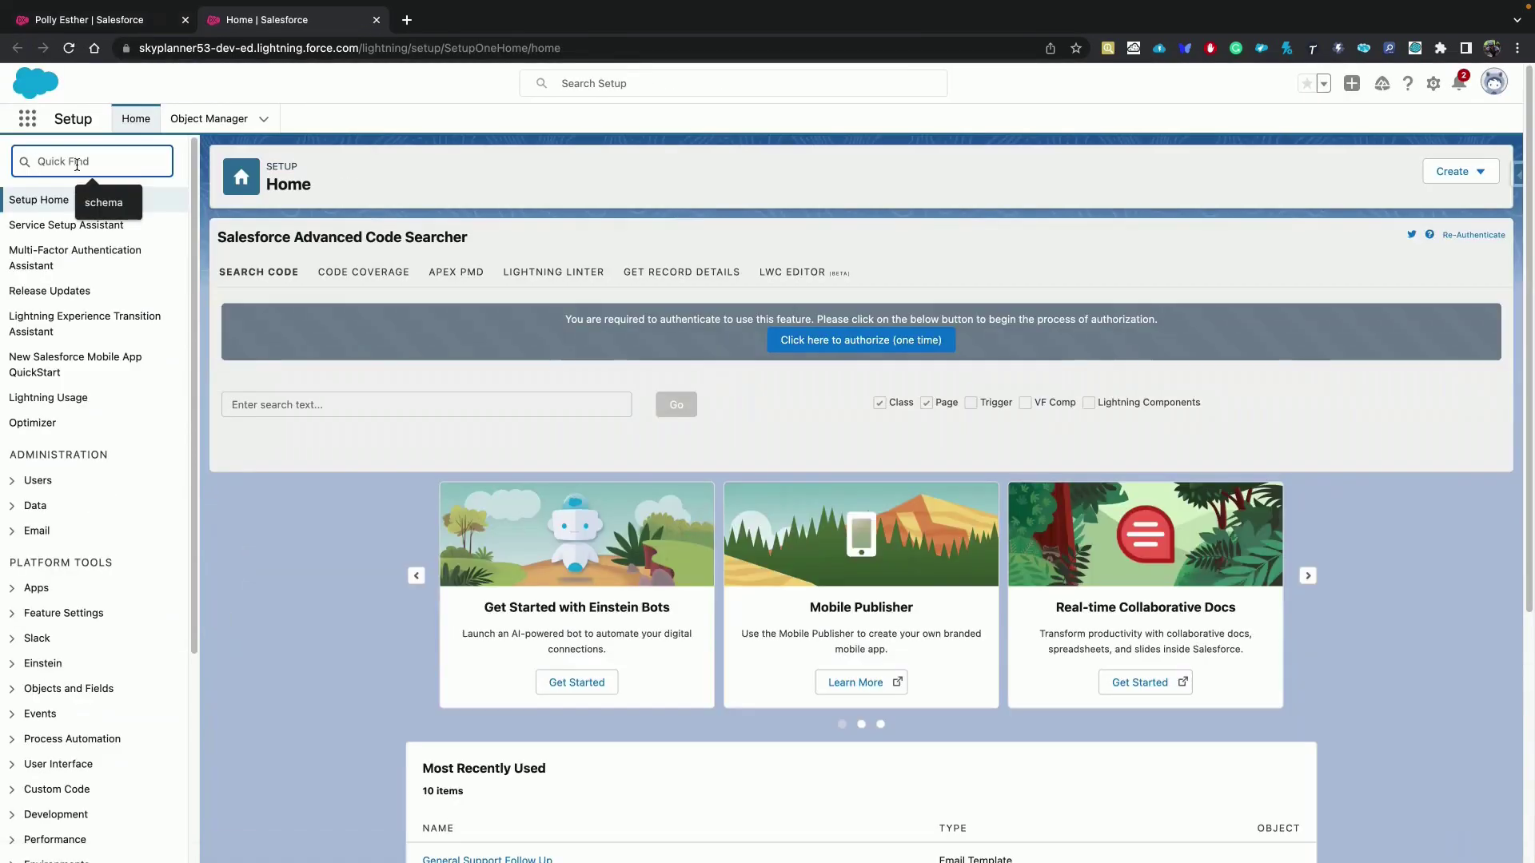
text(email tem)
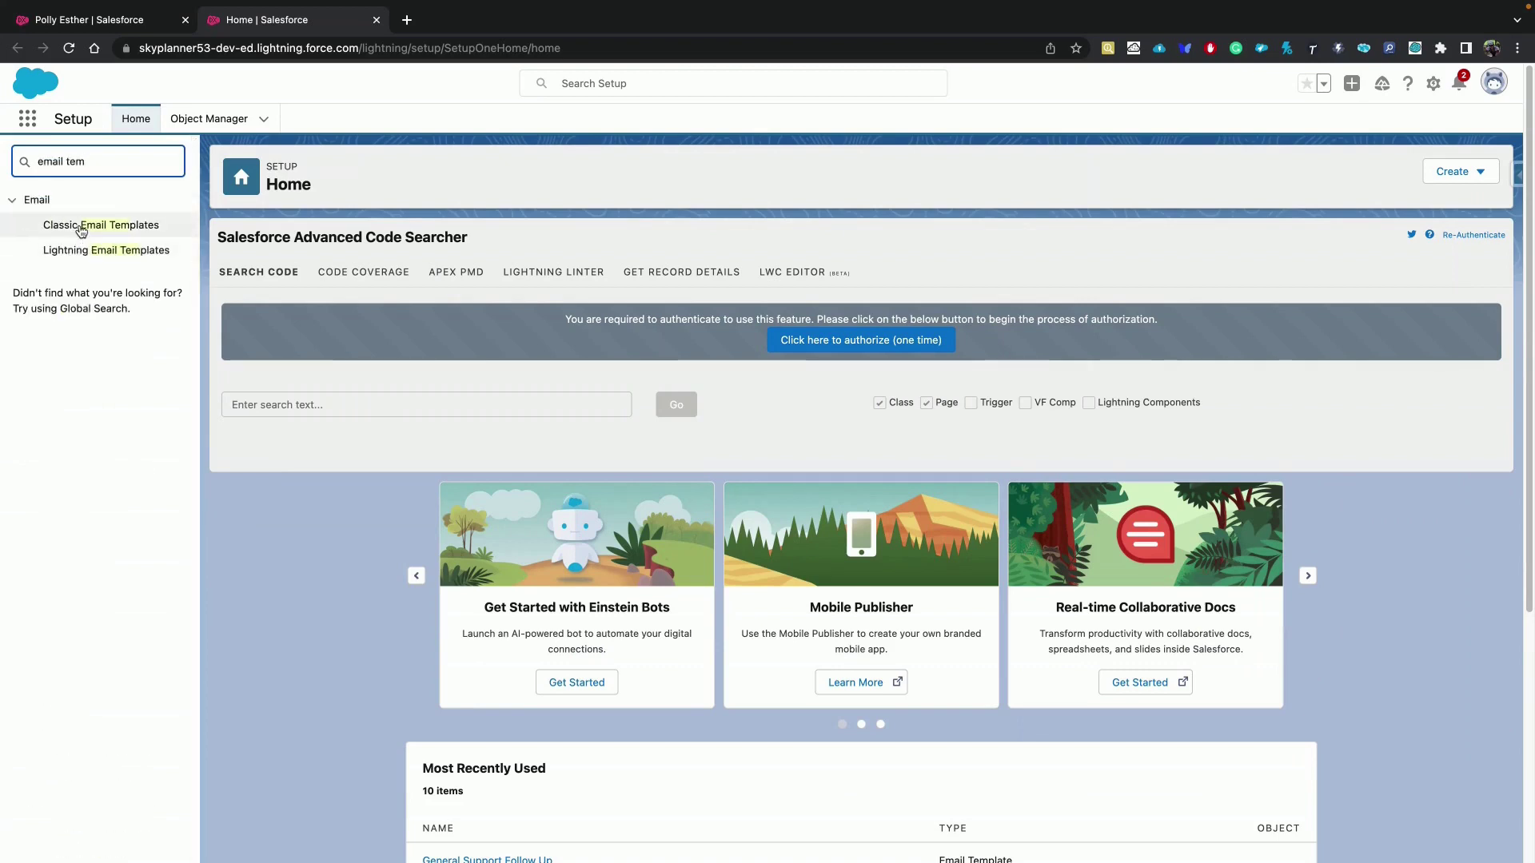
click(82, 230)
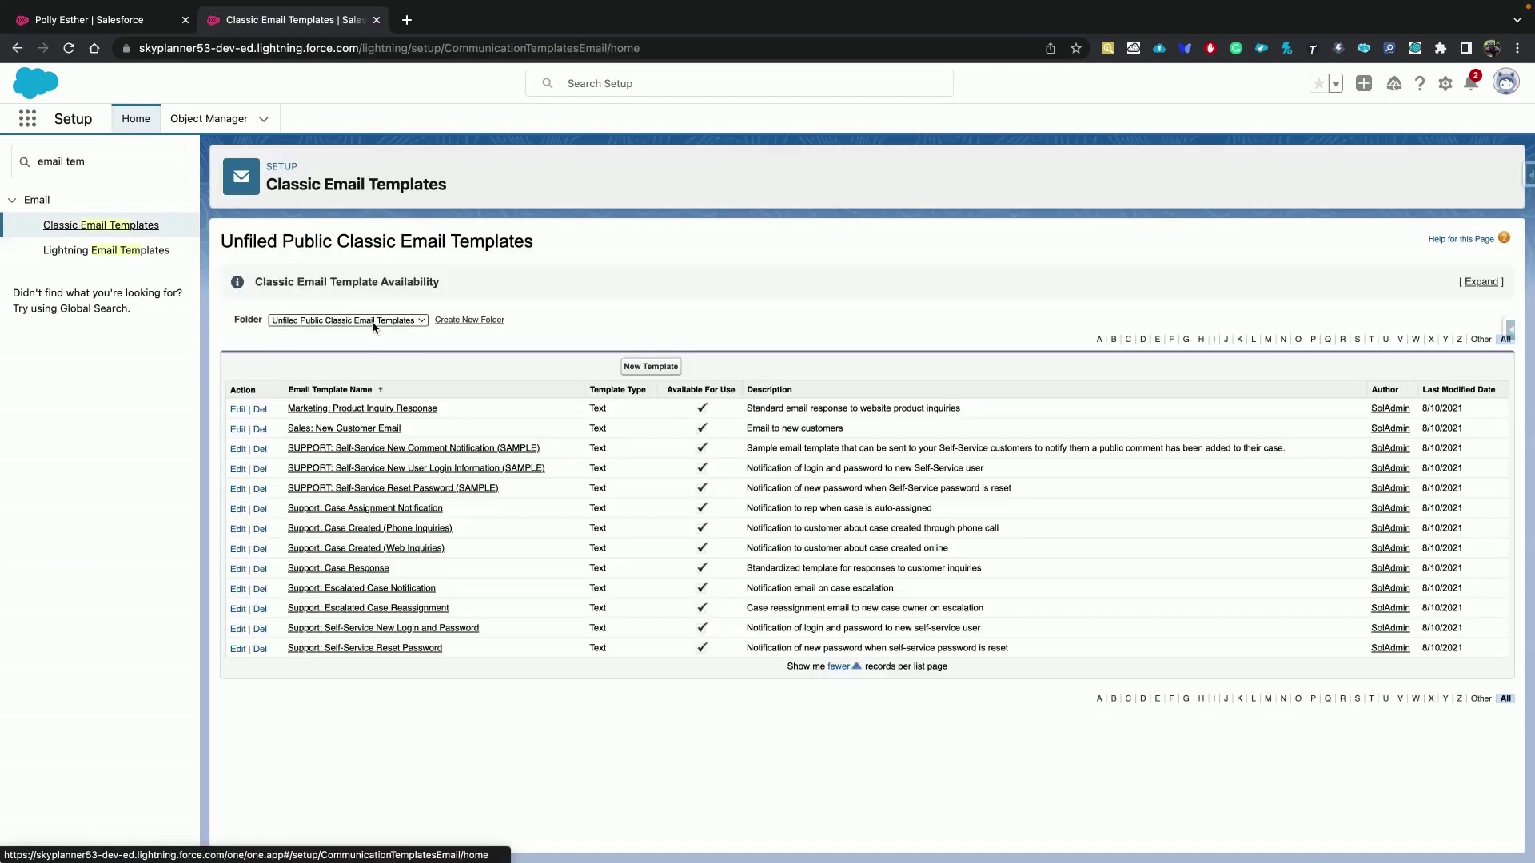
click(374, 322)
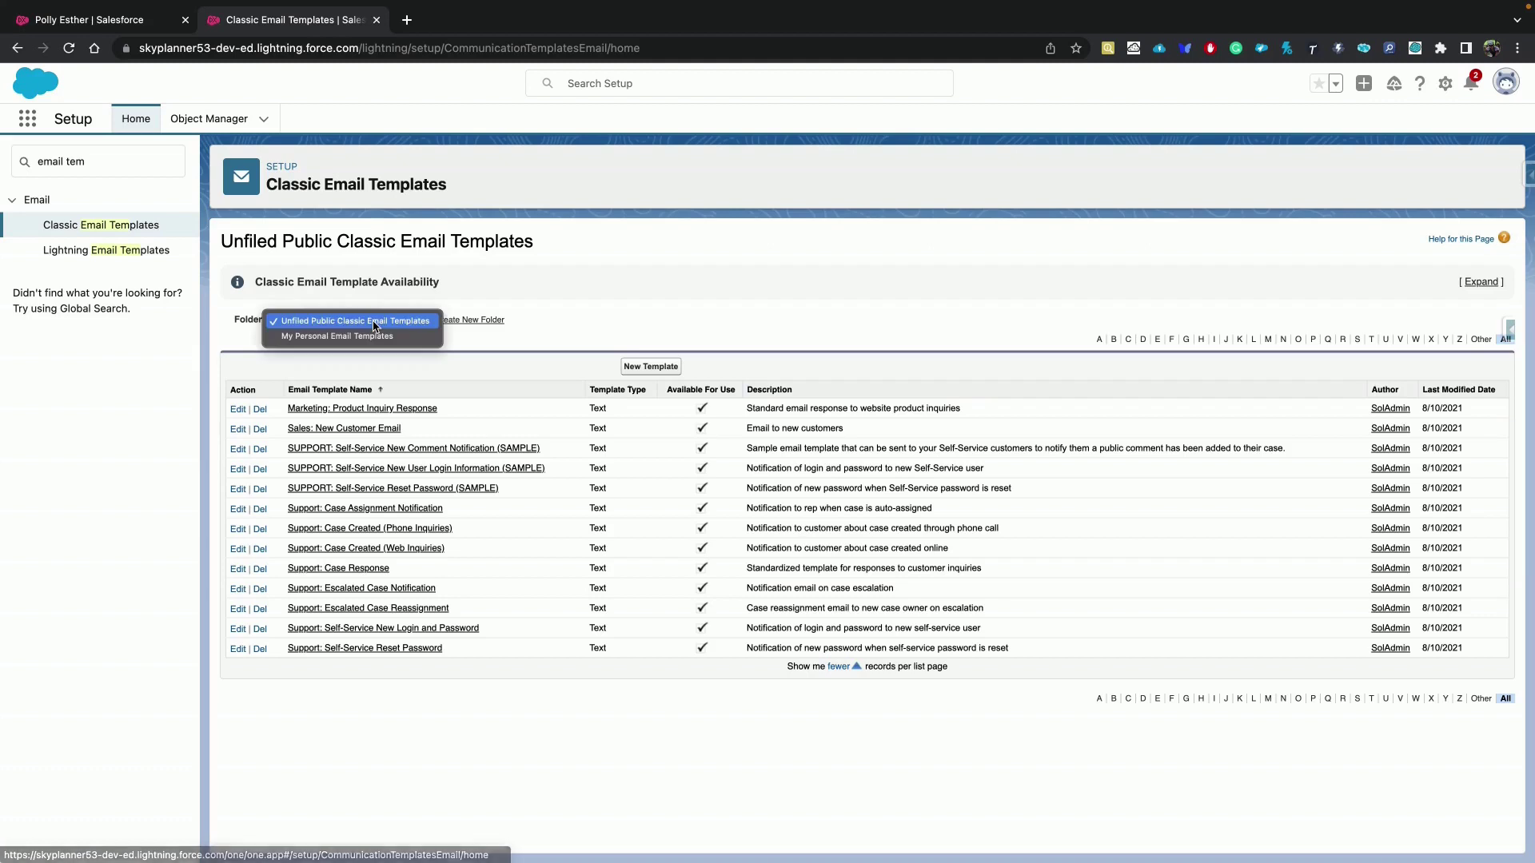
click(558, 326)
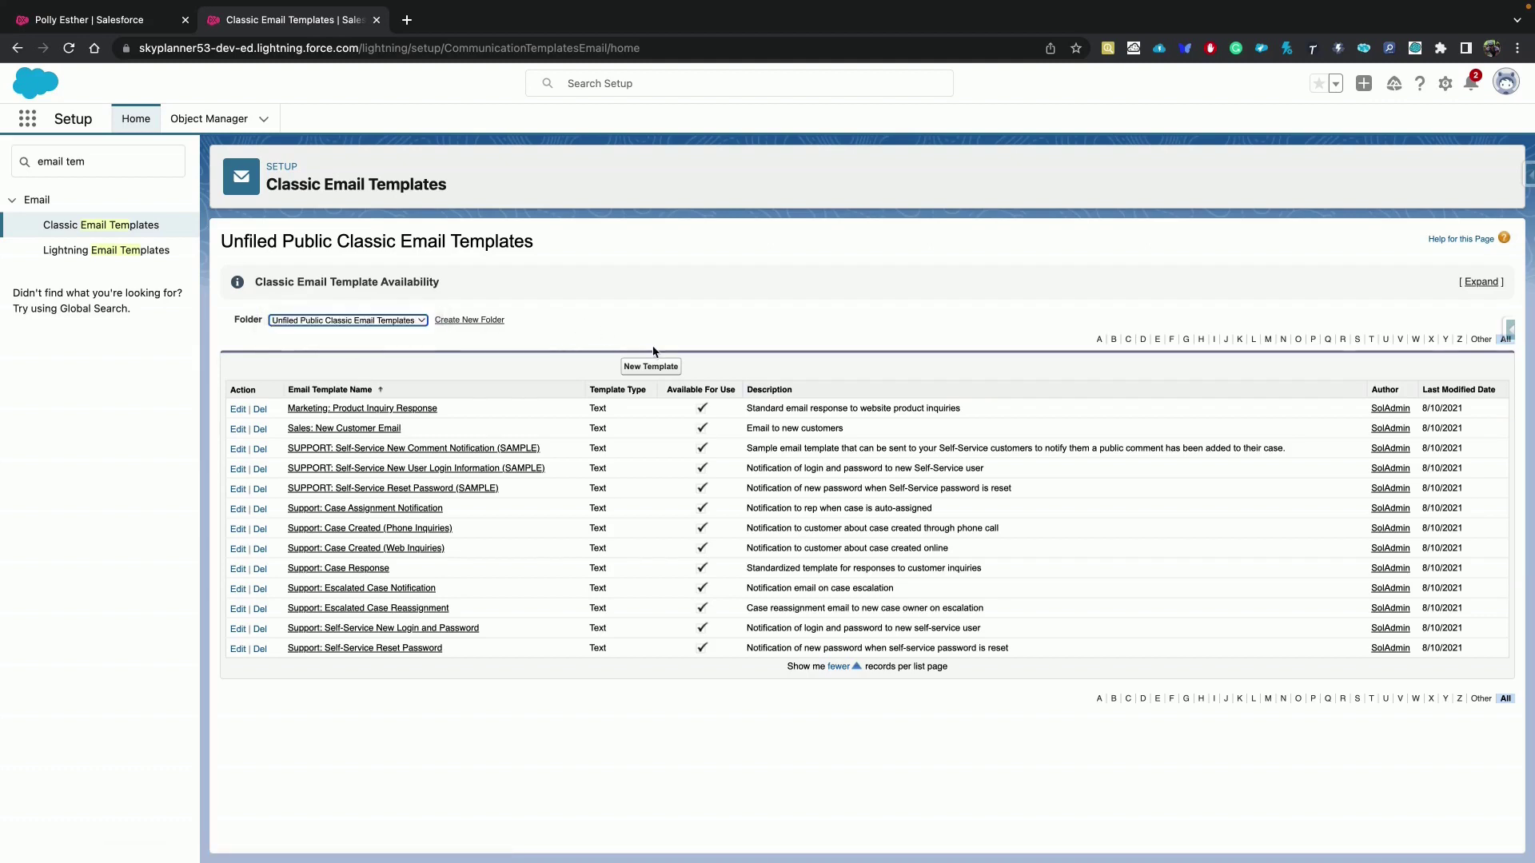
Step: Start a new classic email template from the Classic Email Templates page
click(652, 368)
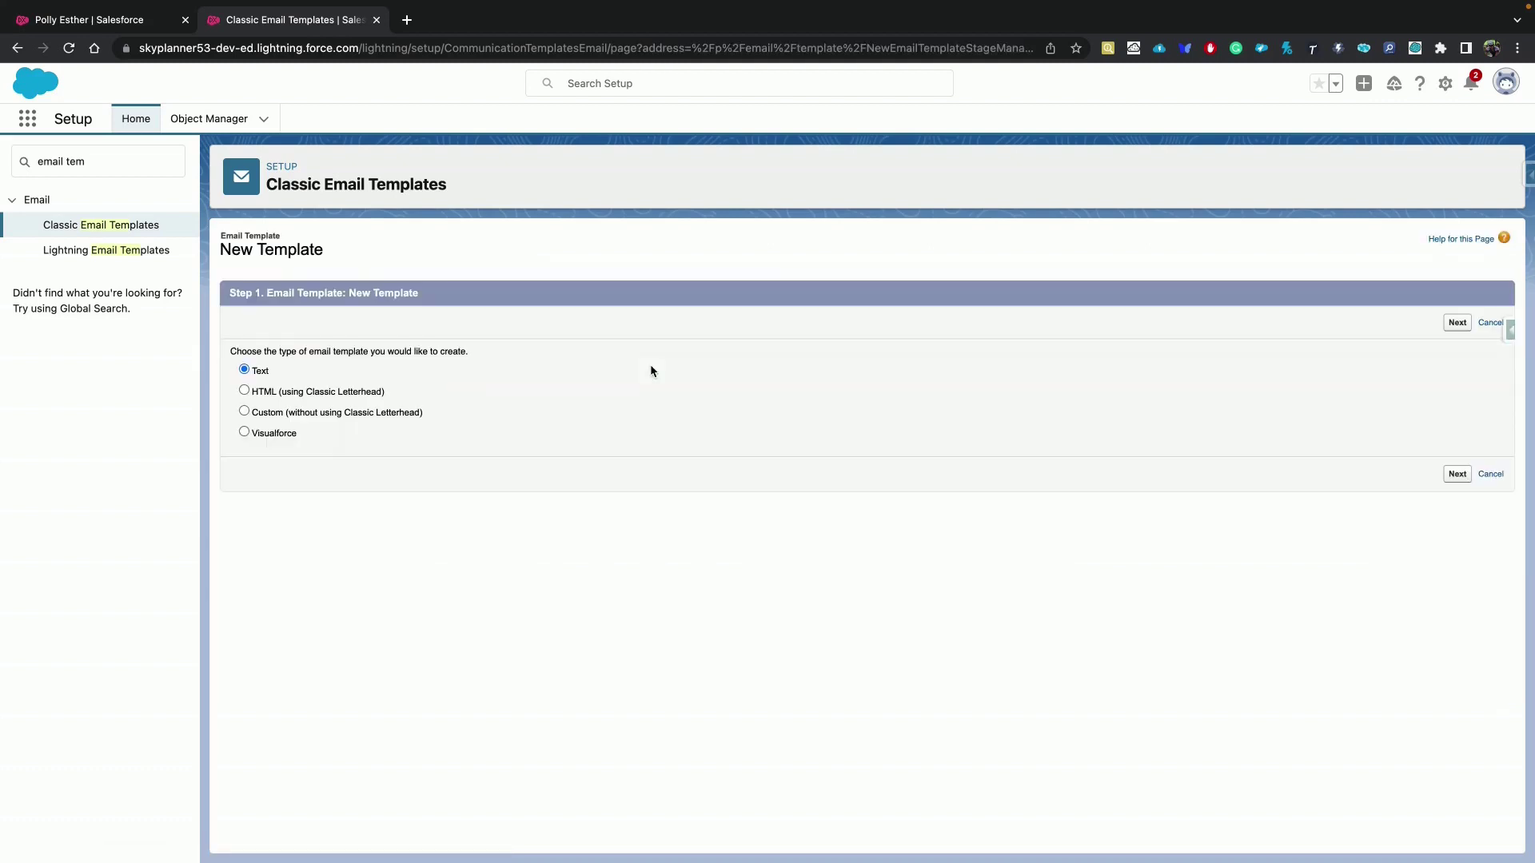